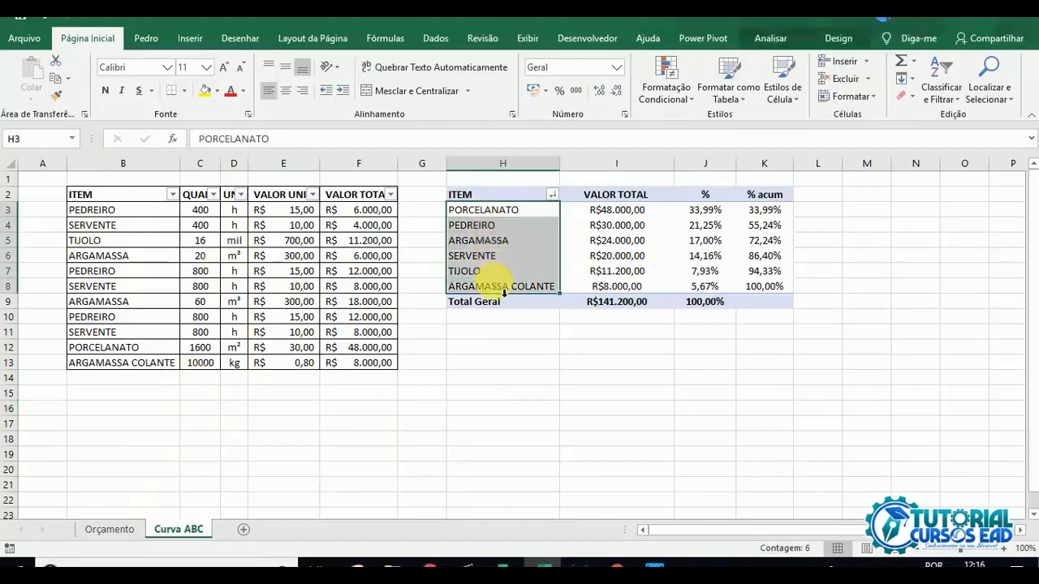
Step: Copy the item names in H3:H8 into a new sheet starting at B2 and fit column B to its contents
key("ctrl+c")
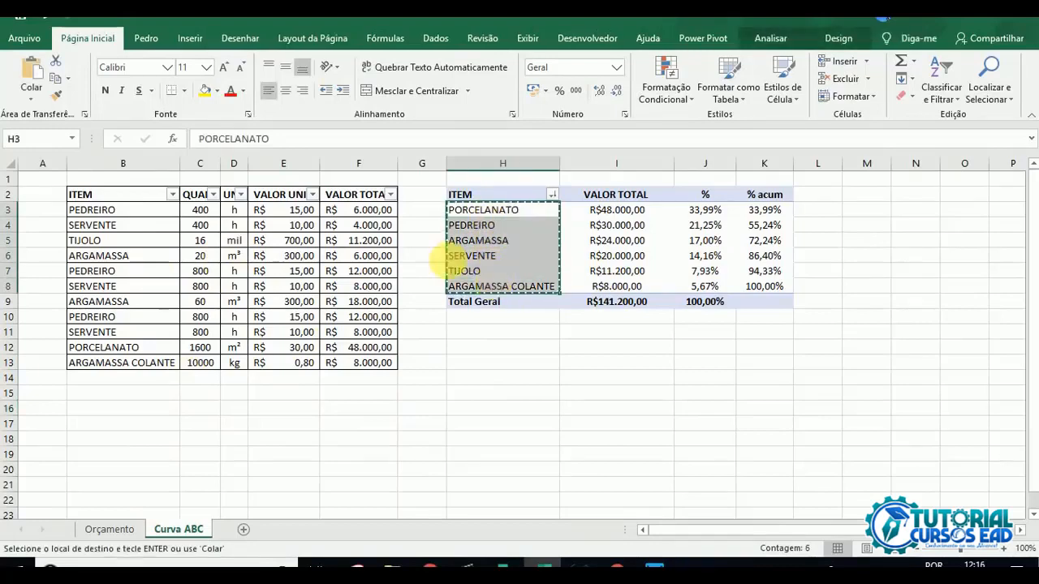
key("shift+F11")
left_click(102, 199)
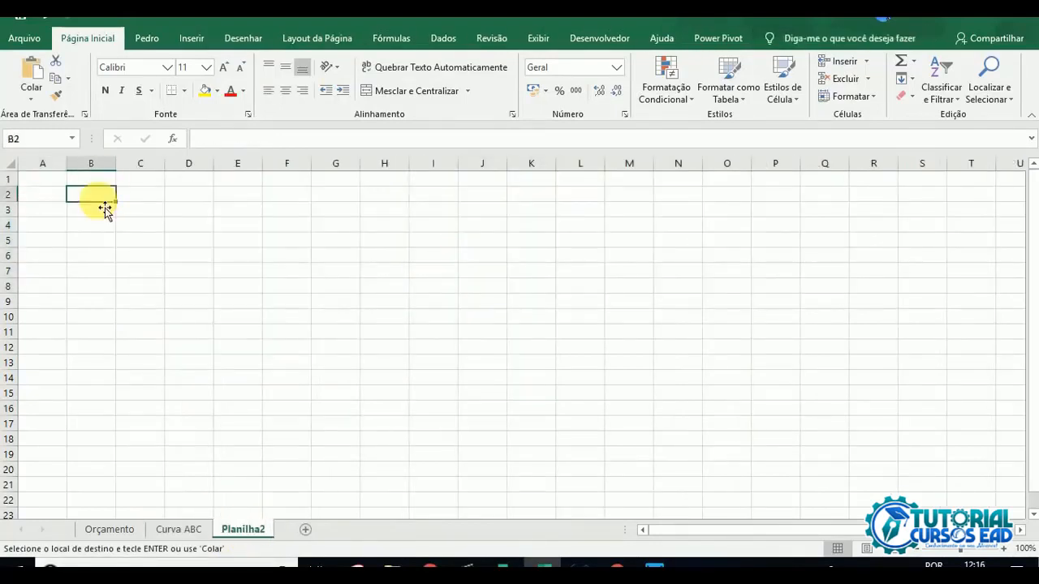
key("ctrl+v")
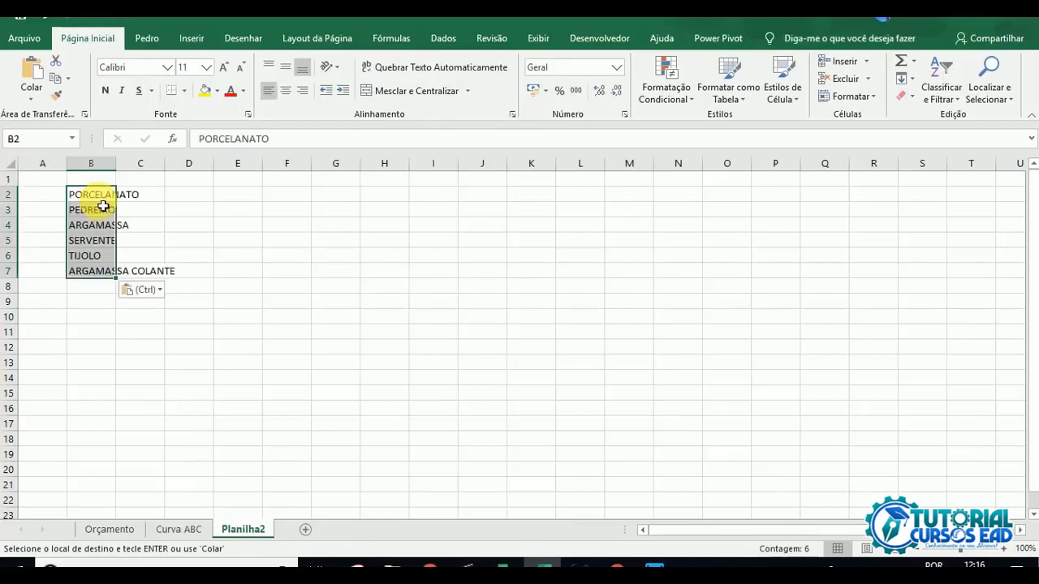
double_click(123, 166)
Step: Add the bold header INSUMOS in B1 above the item list
left_click(126, 179)
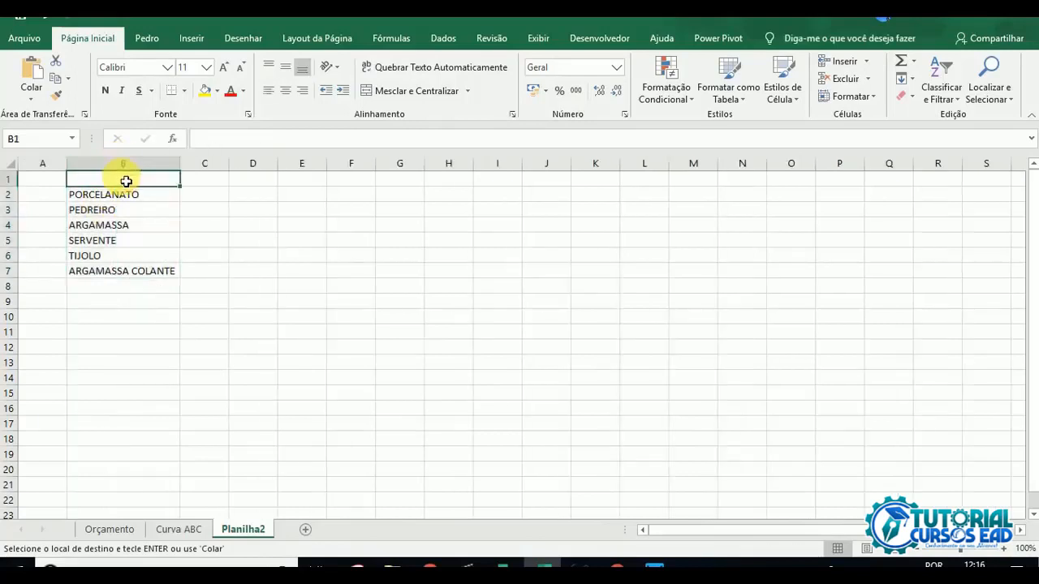
type("INSUM")
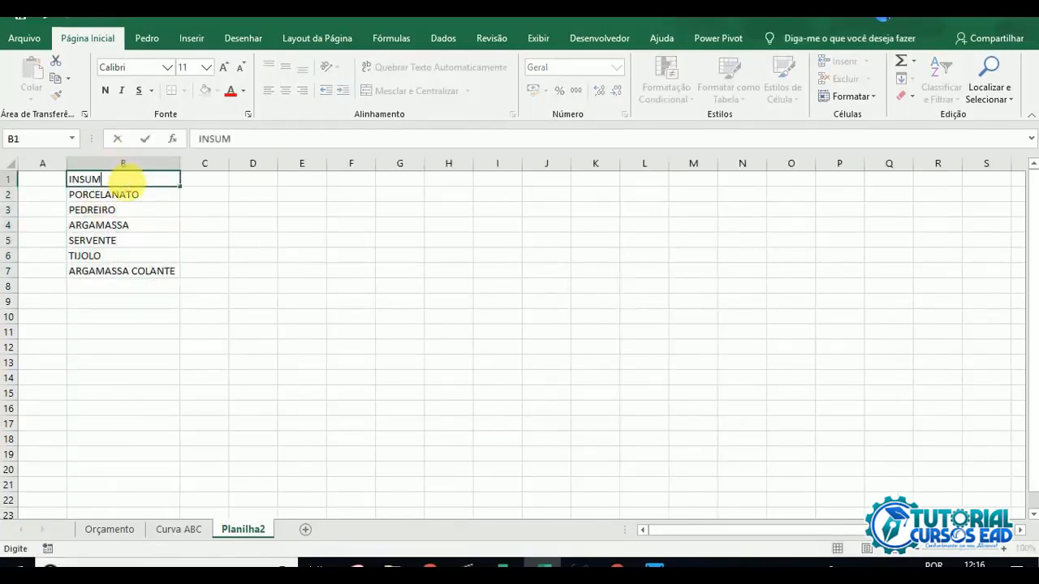
type("OS")
key("Return")
left_click(127, 177)
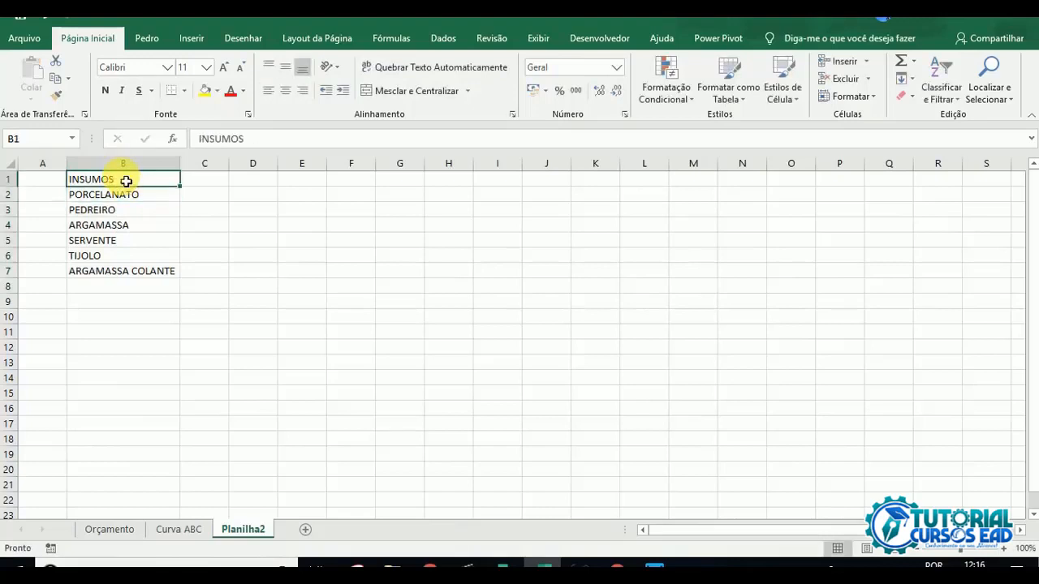
left_click(165, 227)
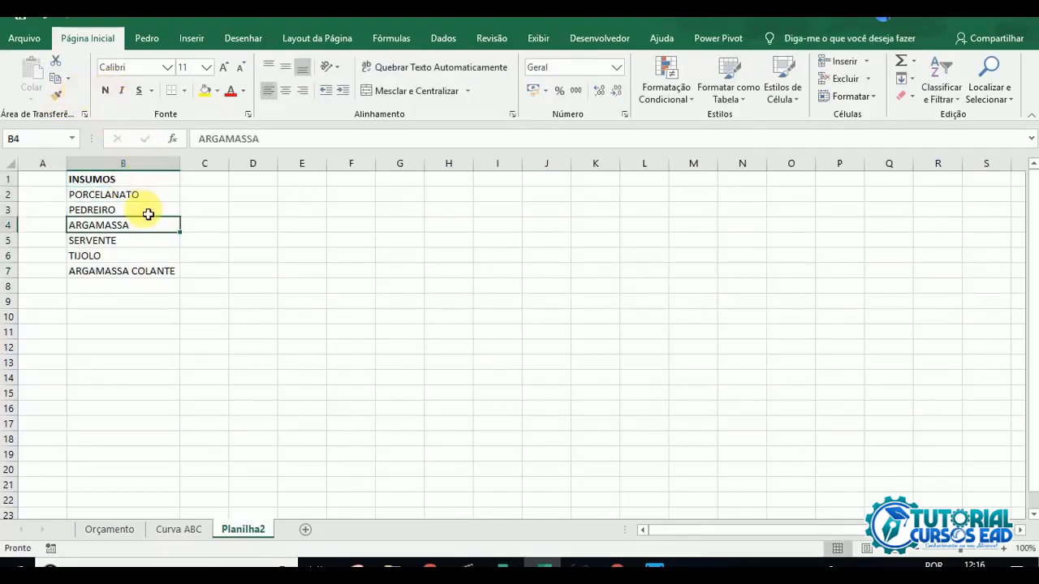
left_click(177, 529)
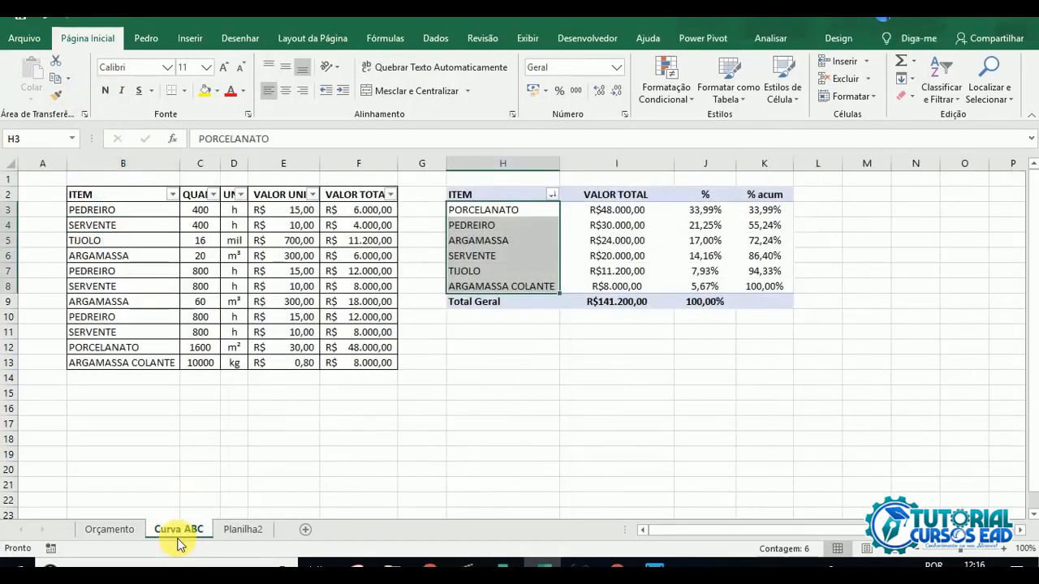
left_click(576, 397)
mouse_move(652, 255)
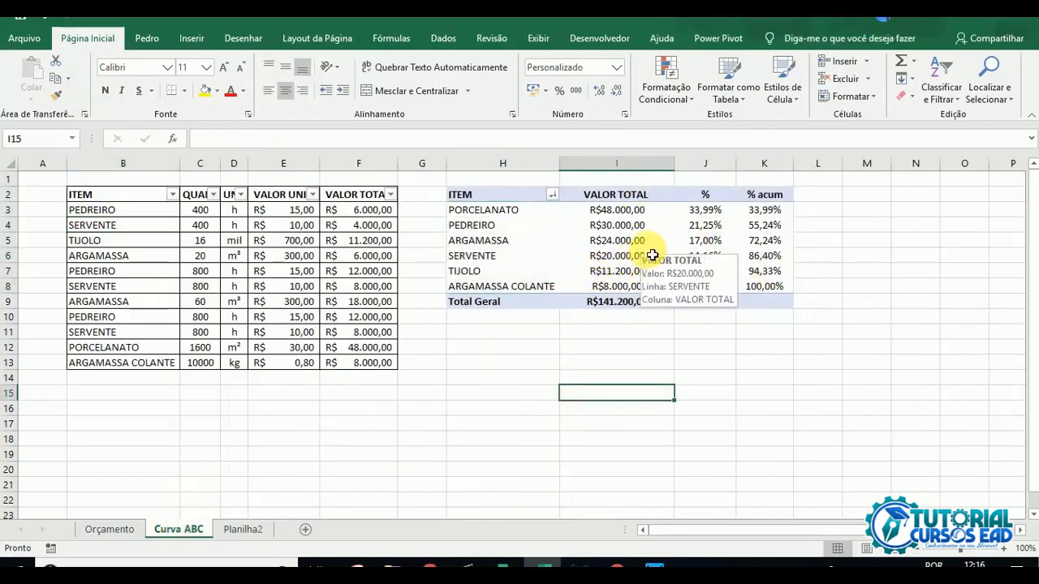
left_click(229, 530)
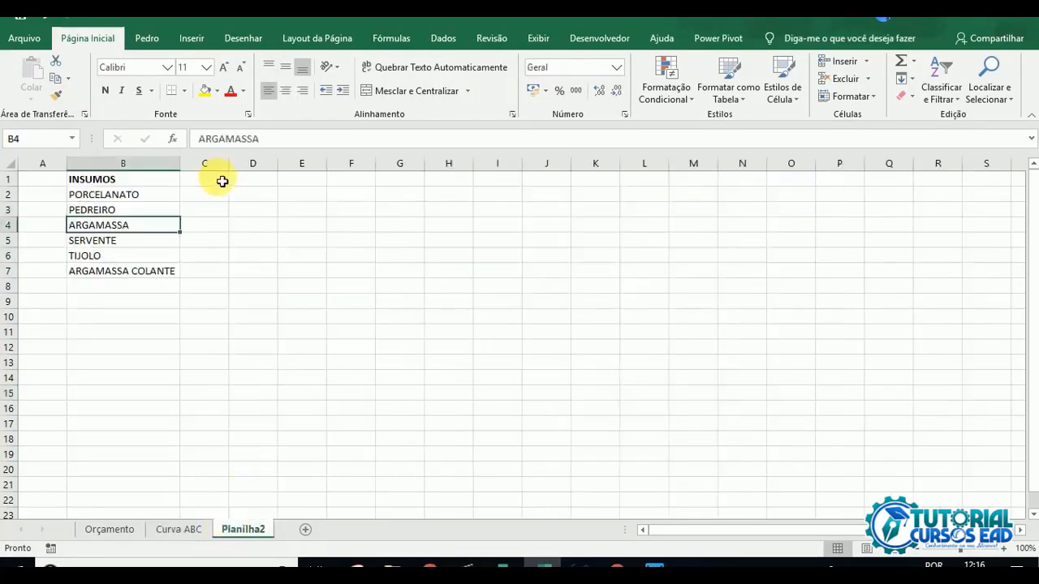
Step: Begin a SOMASES formula in C2 of Planilha2 with column E of the Orçamento sheet as the sum range
left_click(211, 197)
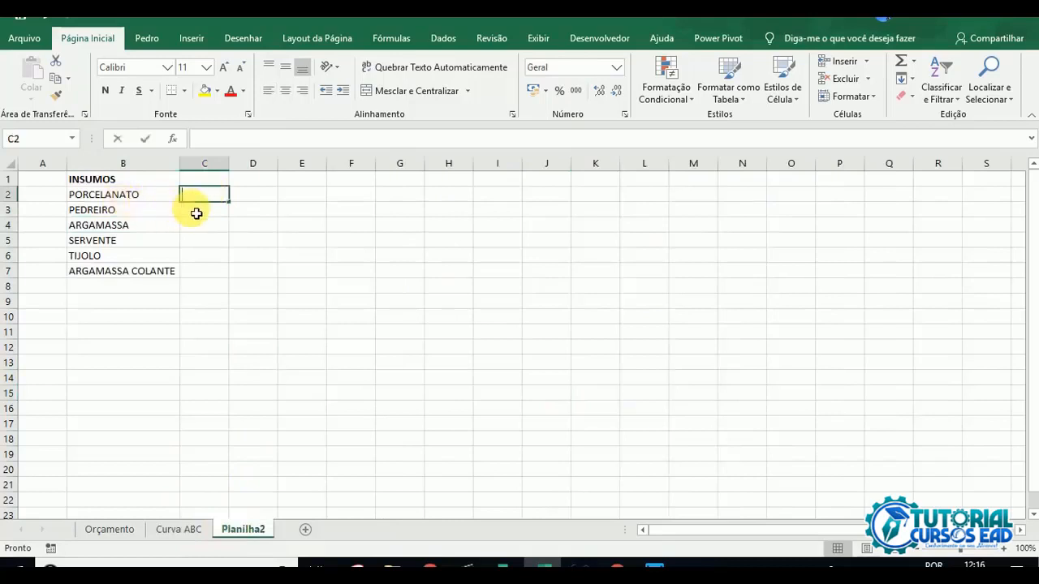
type("=somas")
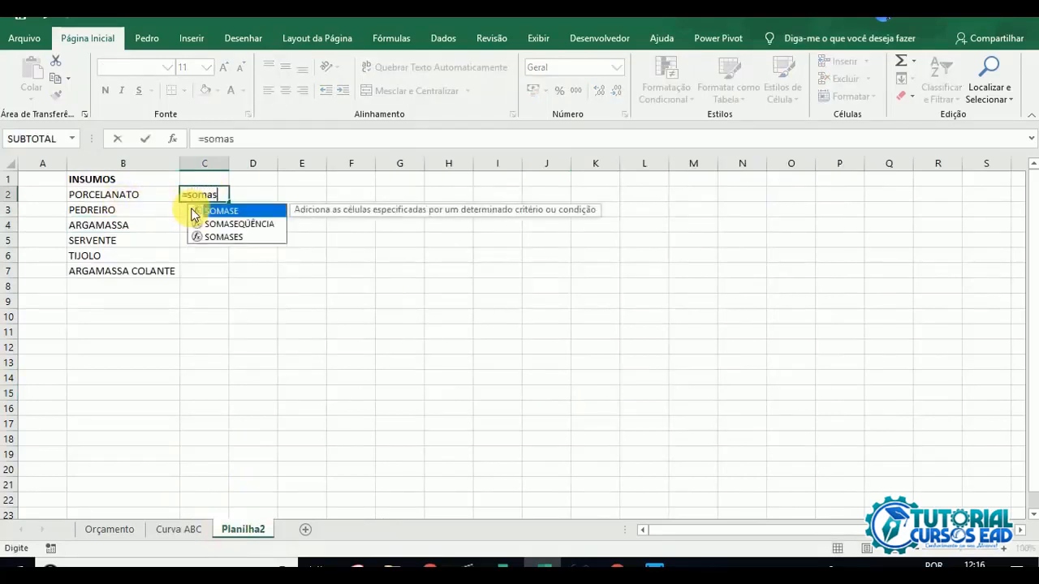
type("es")
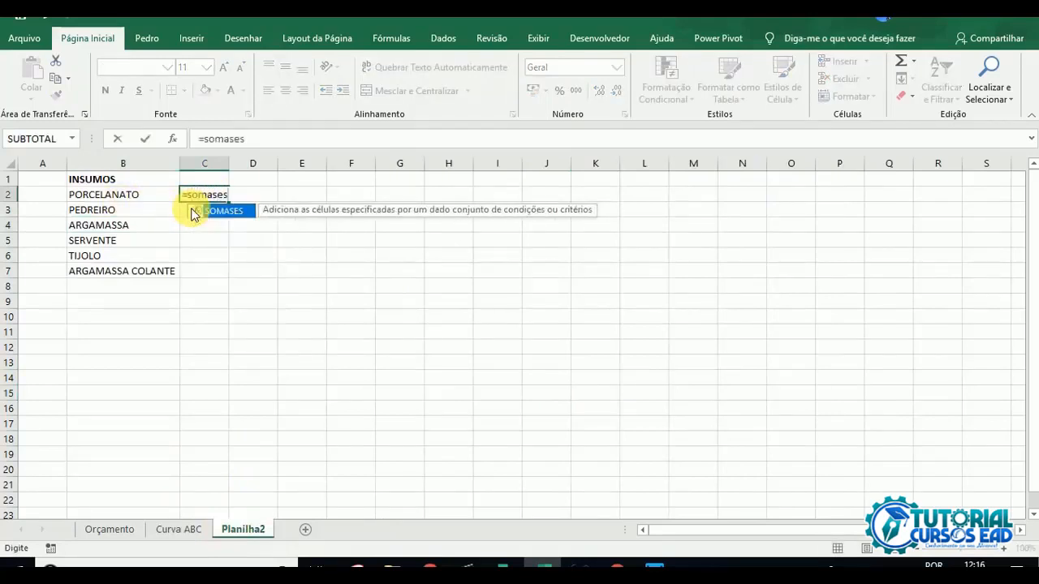
type("(")
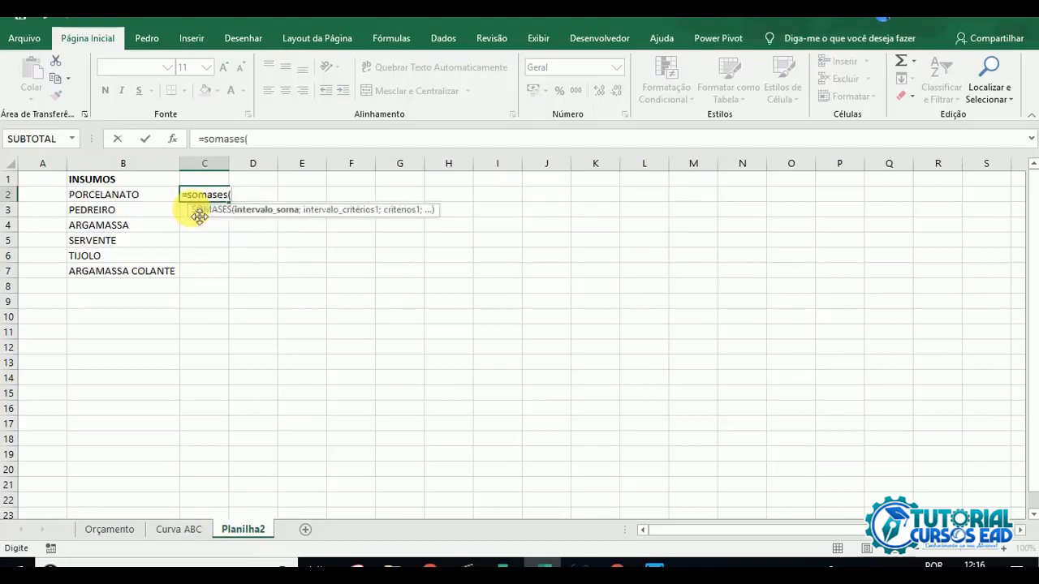
left_click(106, 531)
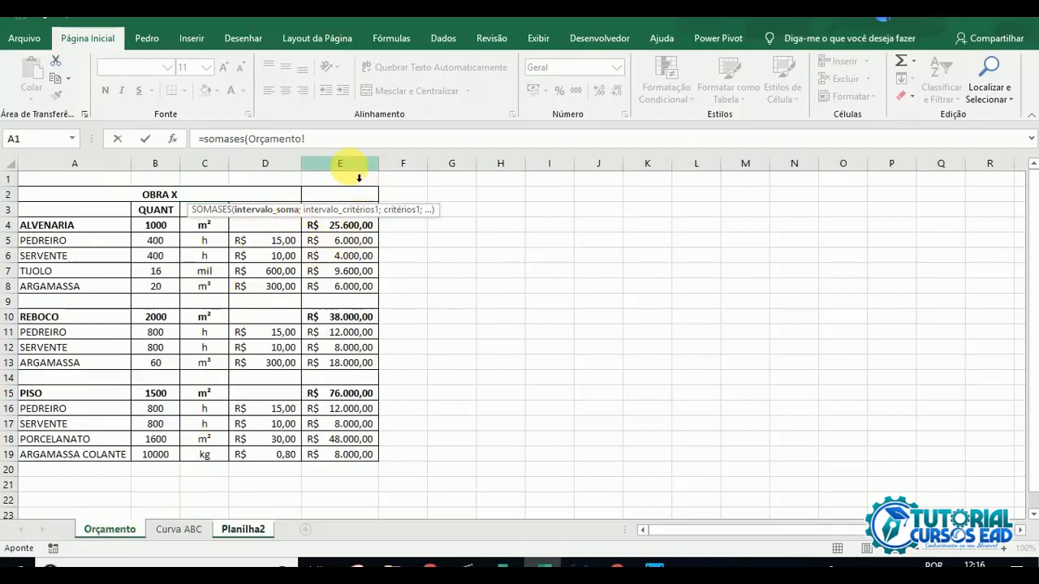
left_click(340, 163)
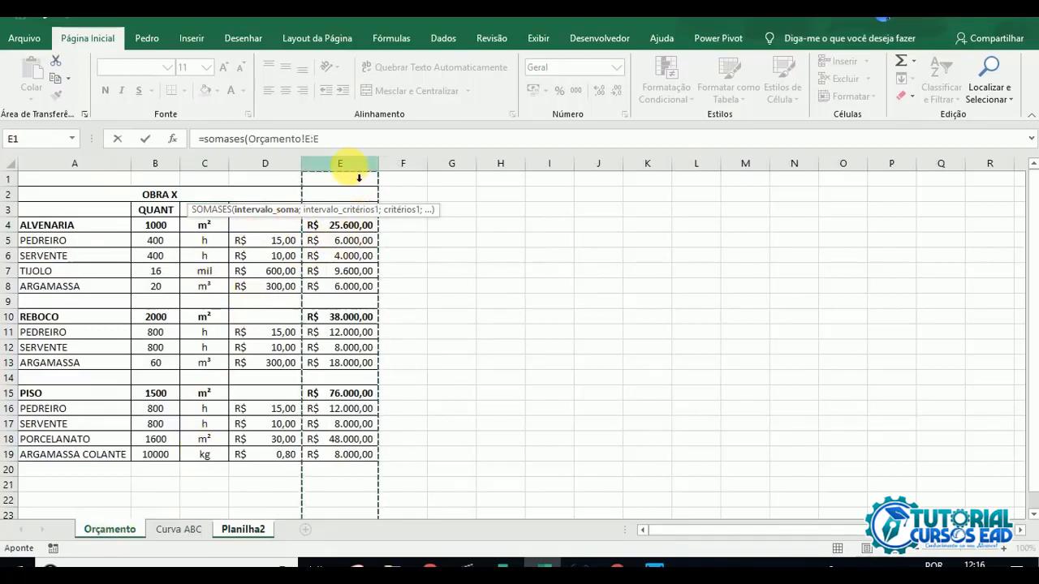
type(";")
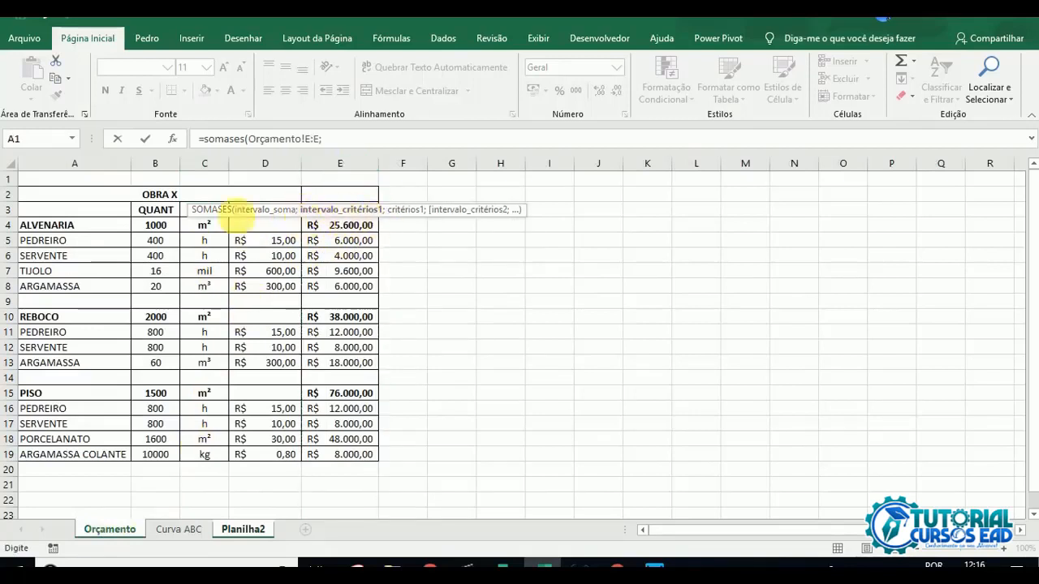
Step: Complete the SOMASES formula with Orçamento!A:A as the criteria range and Planilha2!B2 as the criterion
left_click_drag(107, 170, 264, 163)
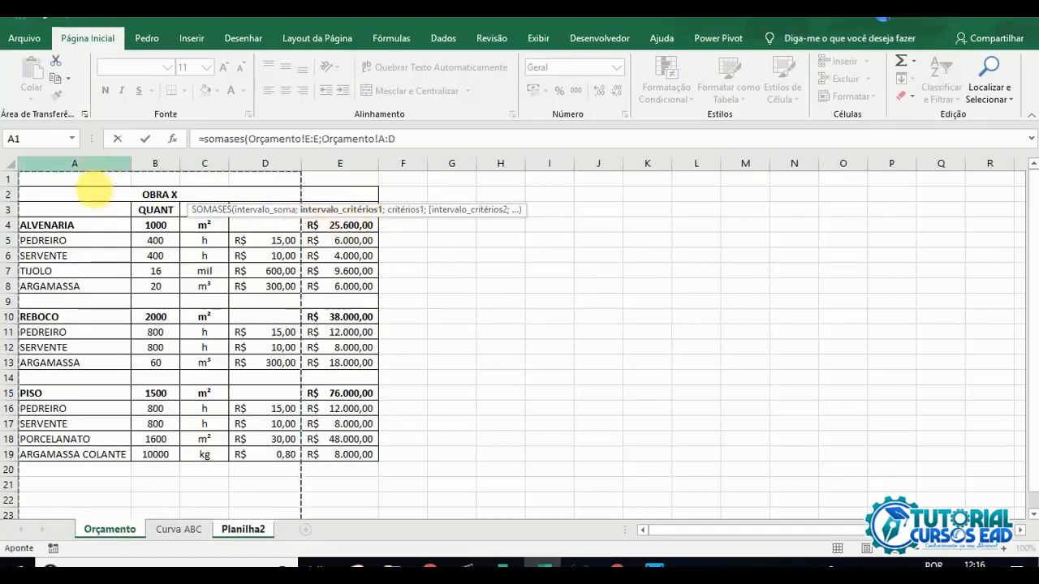
left_click(414, 143)
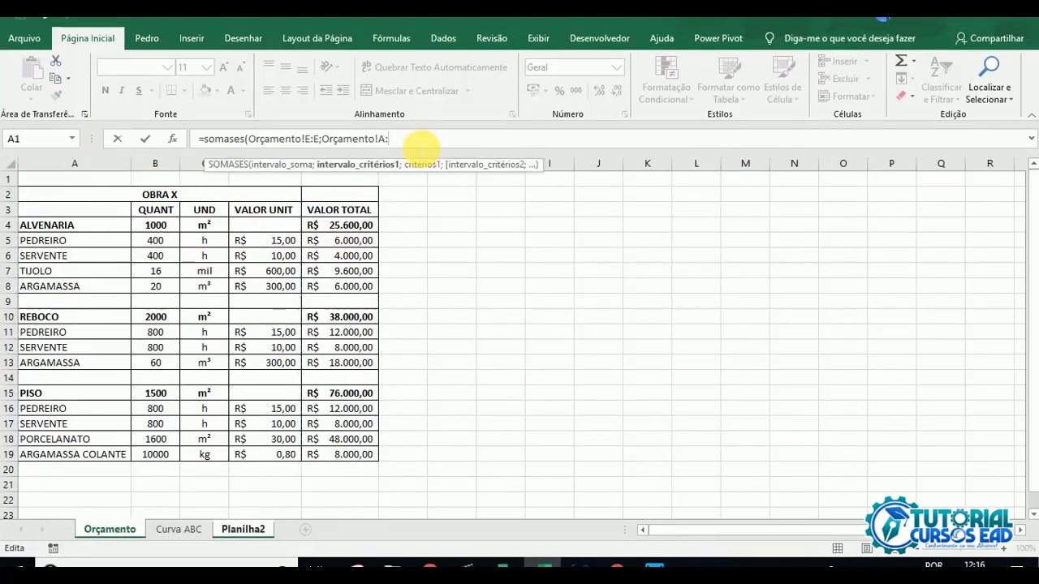
type("A;")
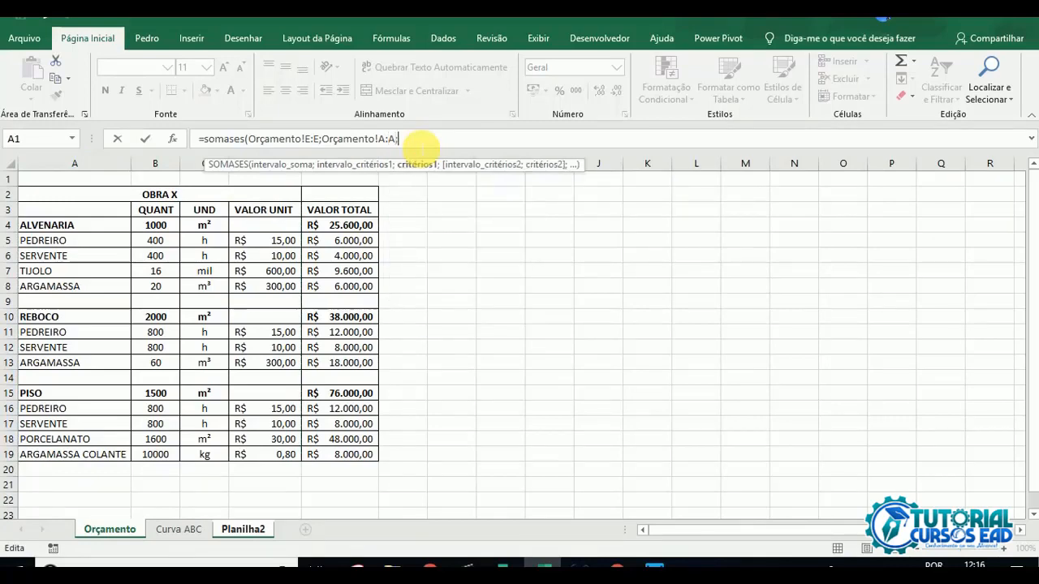
left_click(243, 529)
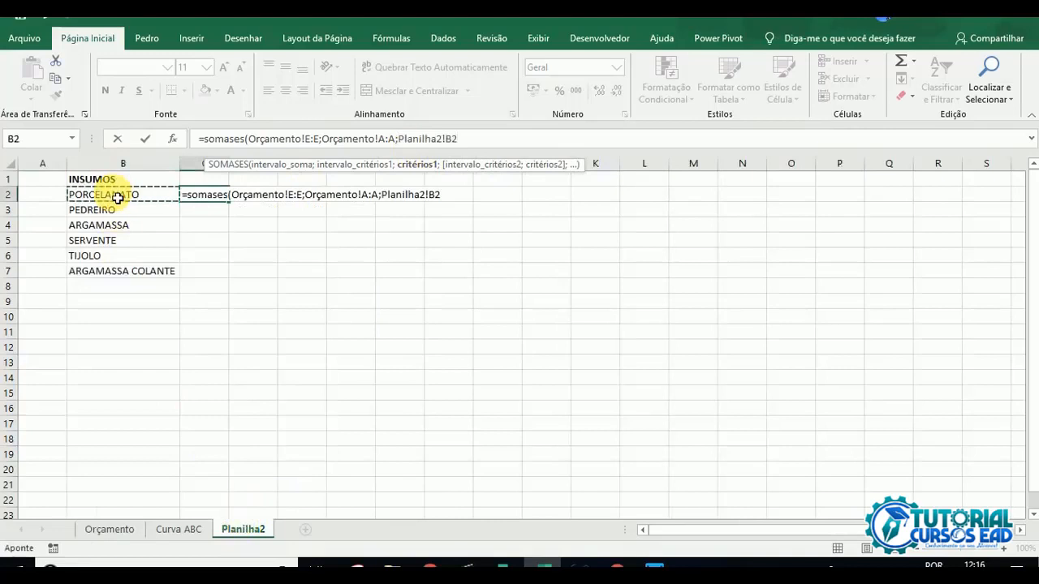
type(")")
key("Return")
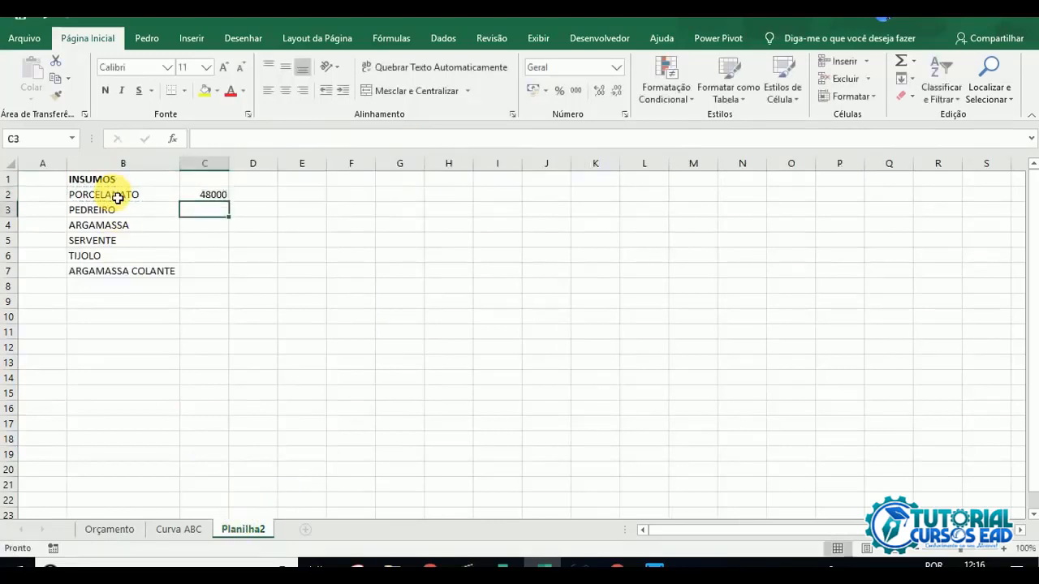
Step: Review the C2 formula's arguments: the sum column E and criteria column A in Orçamento, and the criterion cell B2
left_click(221, 197)
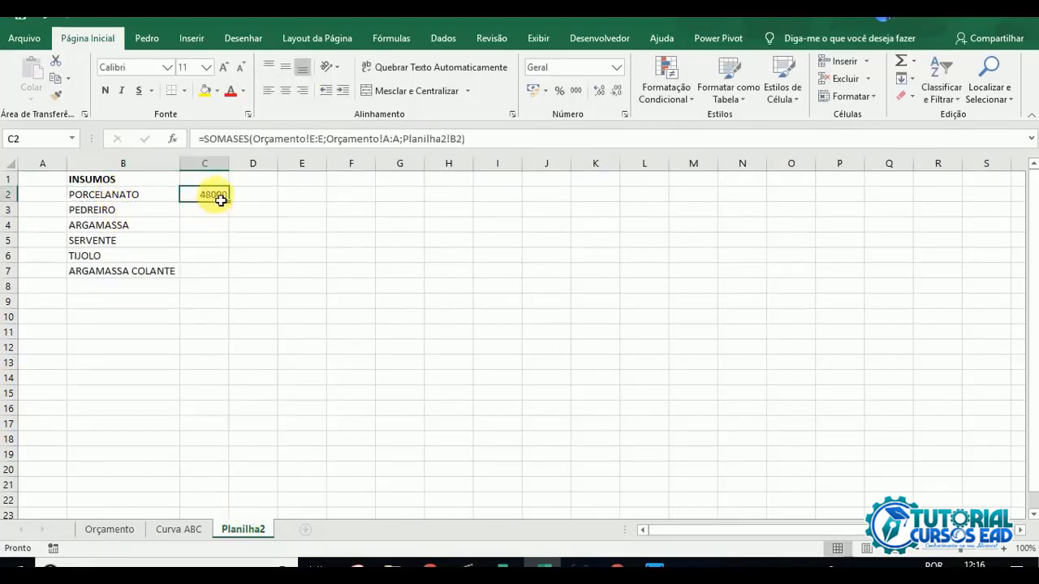
left_click(110, 529)
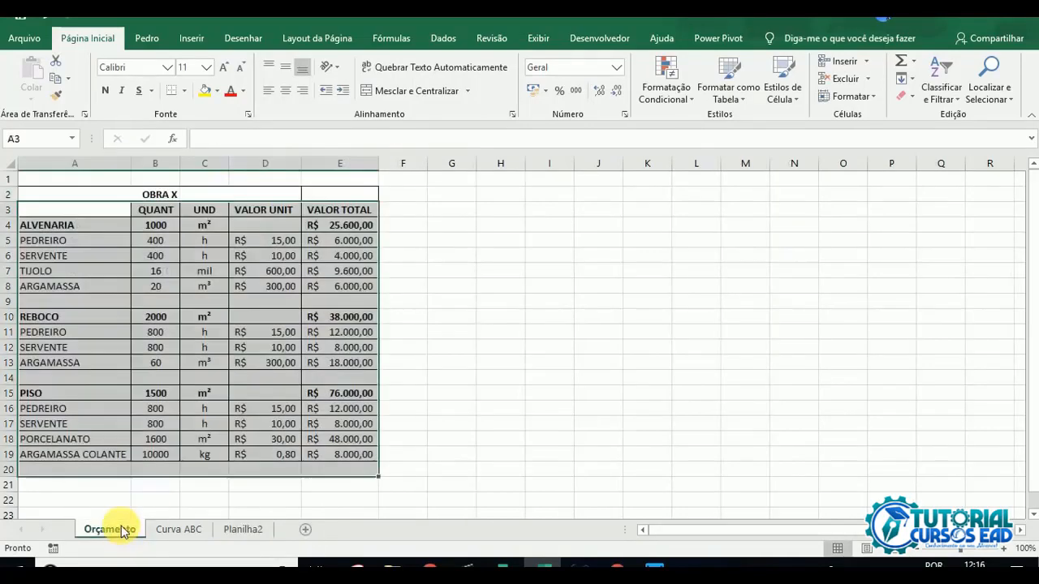
left_click(345, 190)
left_click(345, 163)
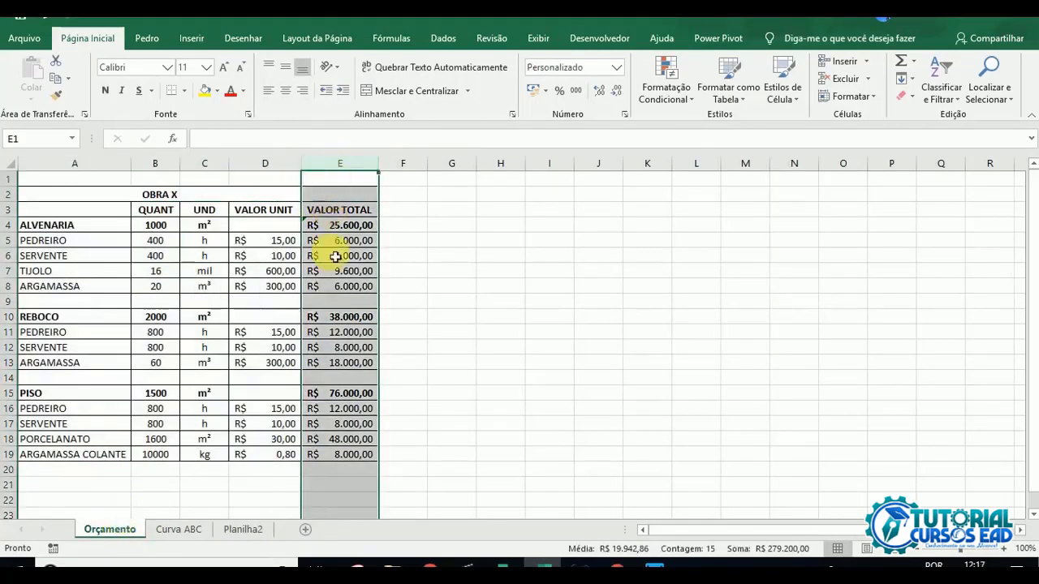
left_click(74, 163)
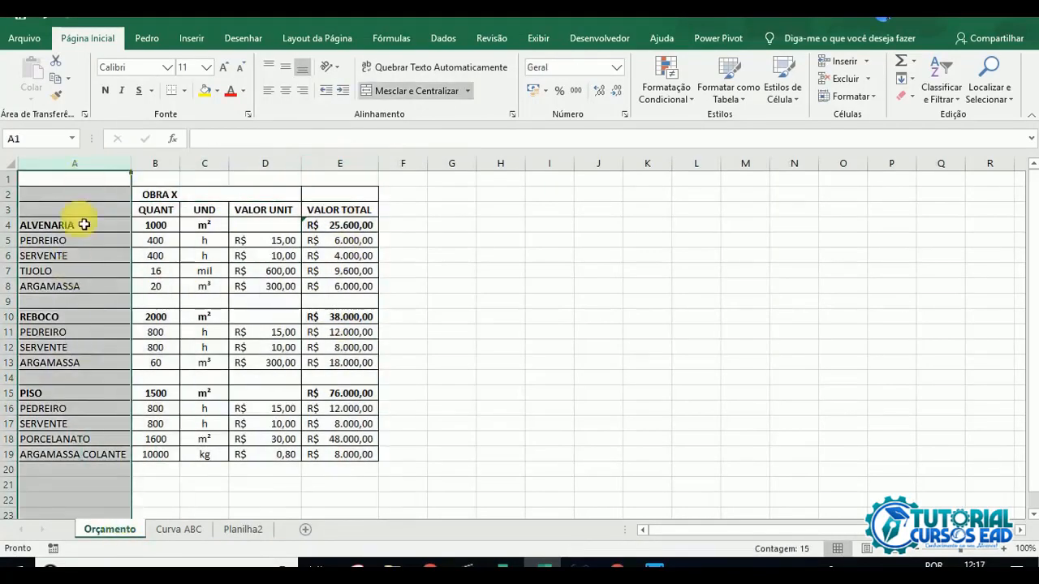
left_click(240, 529)
left_click(116, 197)
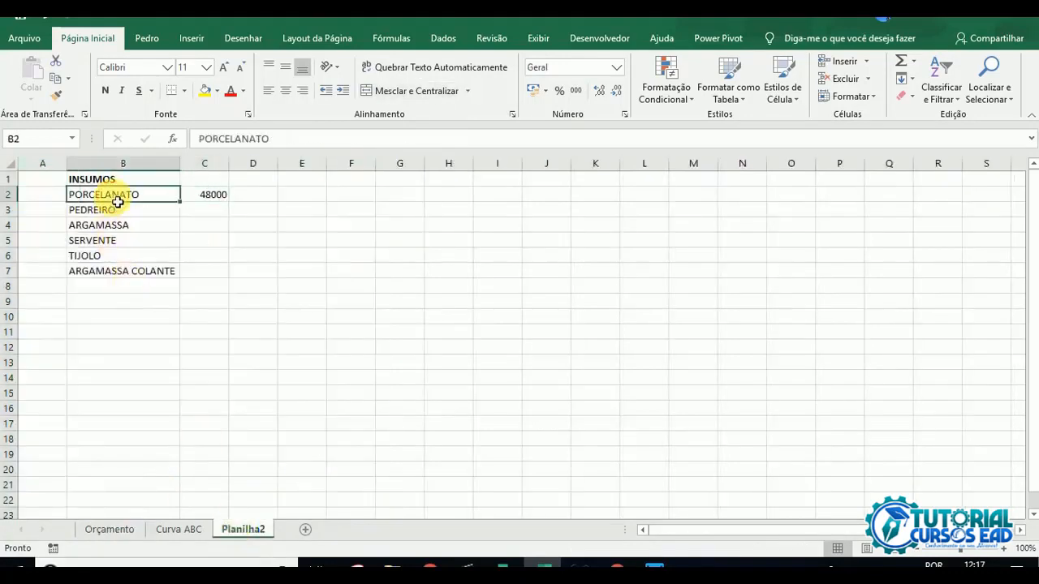
Step: Trace the PORCELANATO row in Orçamento to its VALOR TOTAL and compare it with the result in C2 of Planilha2
left_click(108, 532)
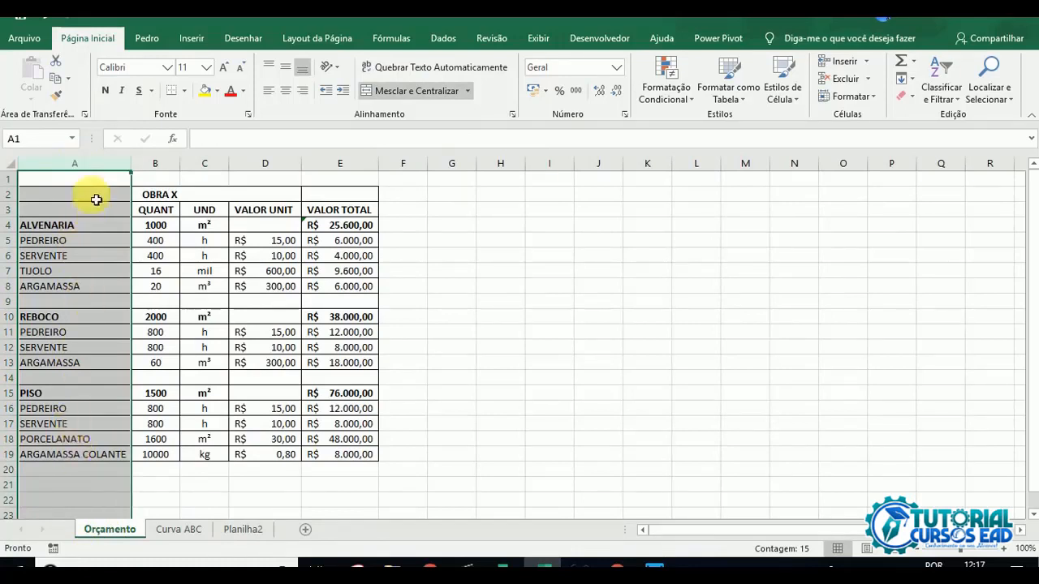
left_click(78, 442)
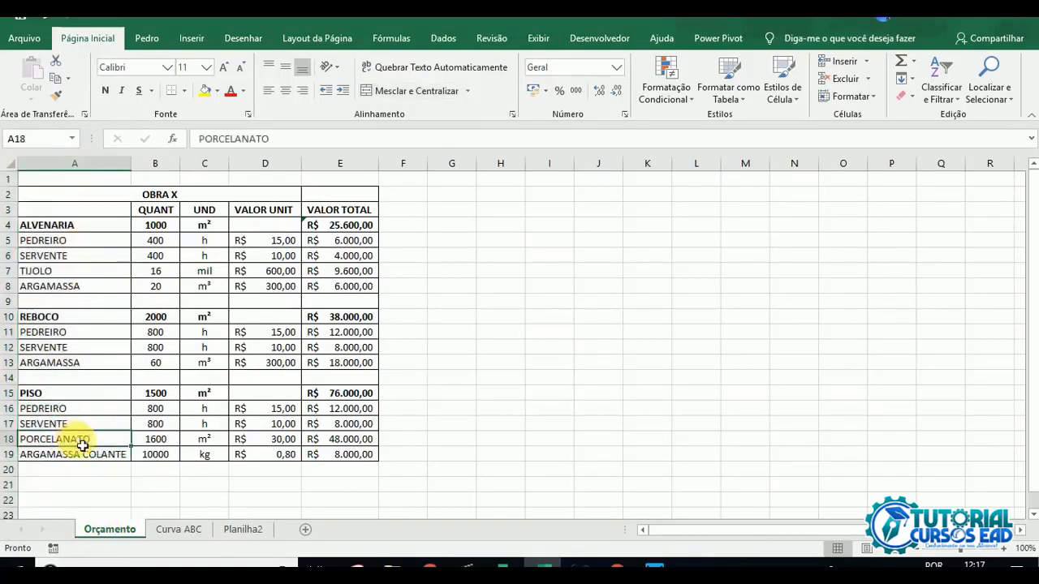
left_click(345, 164)
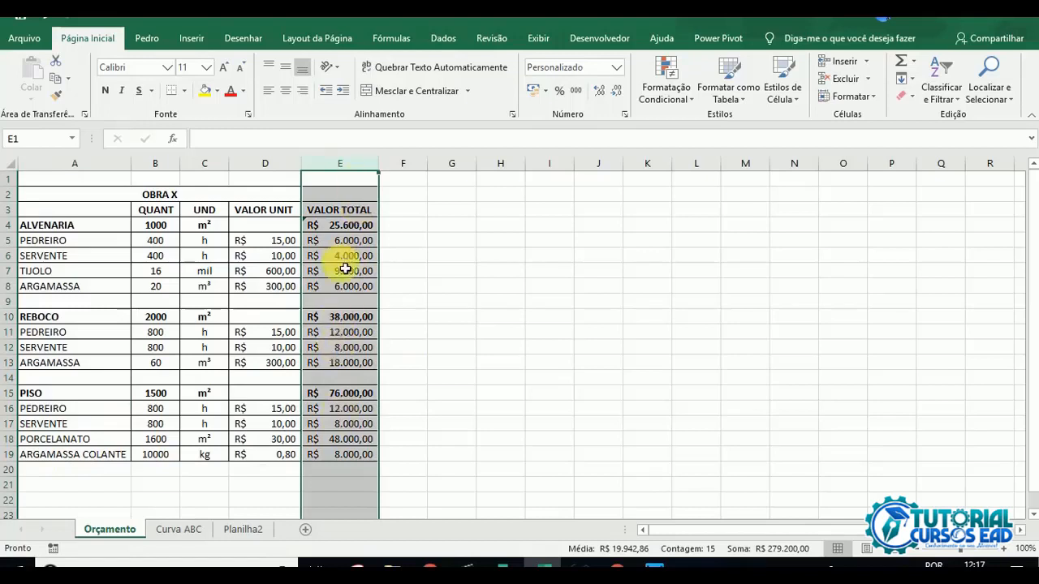
left_click(87, 439)
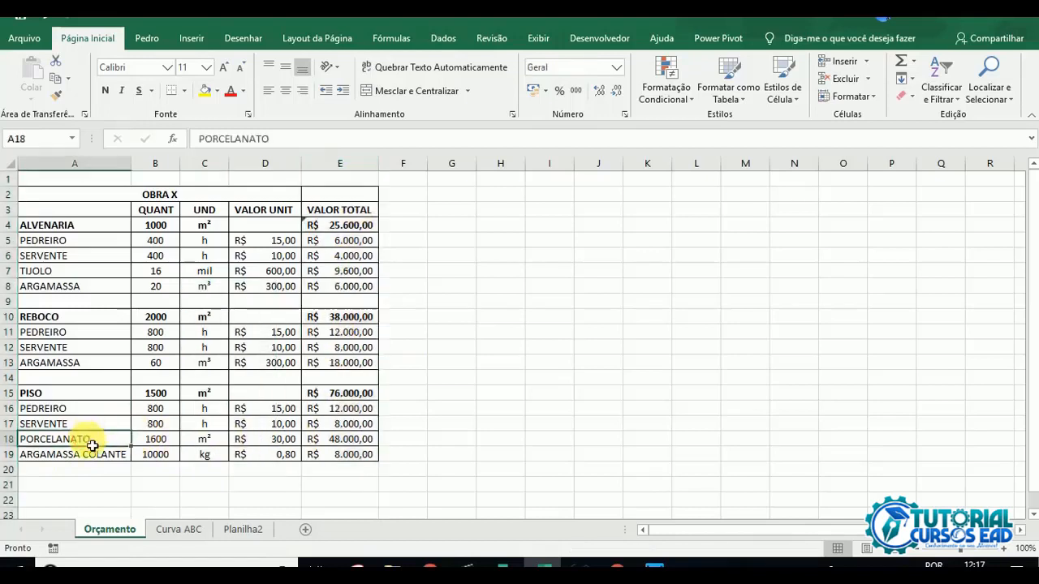
left_click(10, 439)
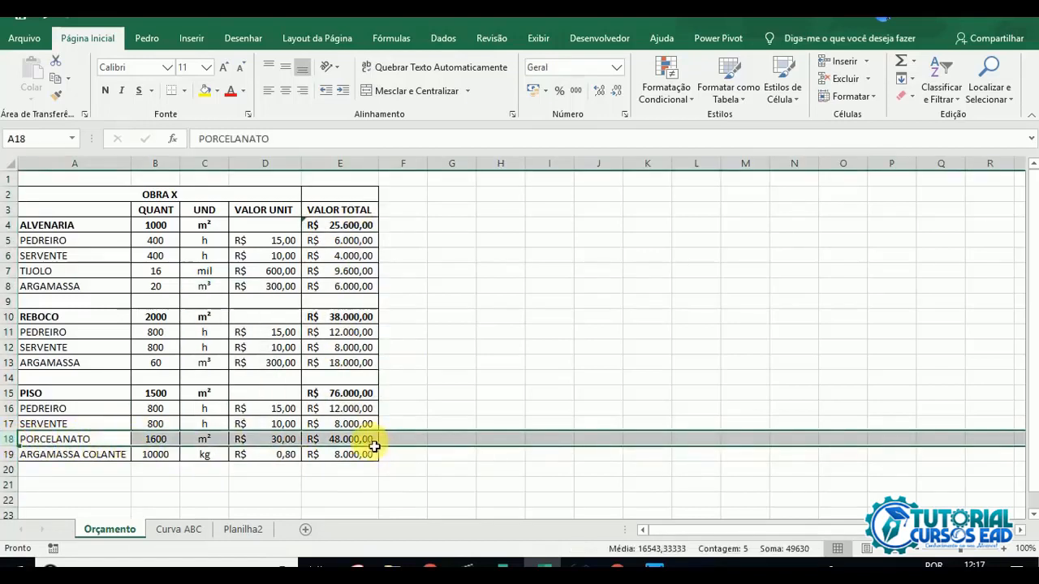
left_click(345, 441)
left_click(243, 531)
left_click(210, 195)
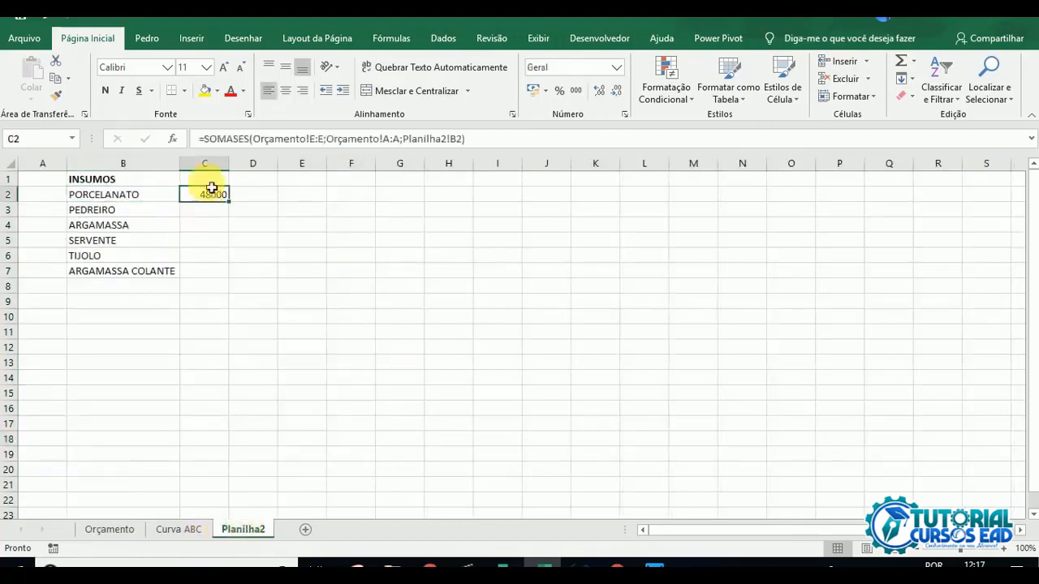
Step: Format column C of Planilha2 as accounting currency in R$
left_click(205, 163)
left_click(534, 90)
left_click(206, 223)
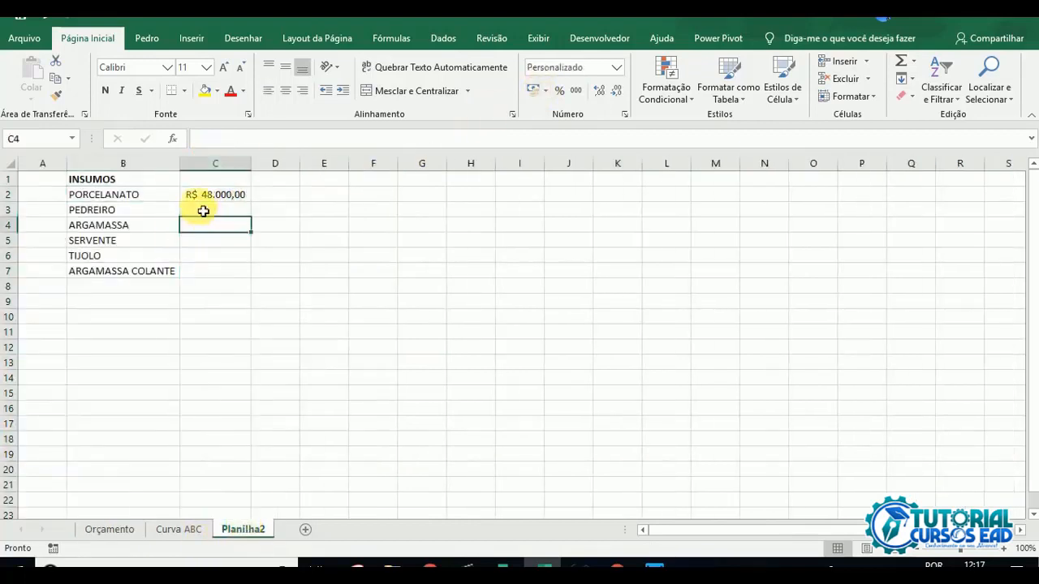
left_click(202, 209)
left_click(233, 198)
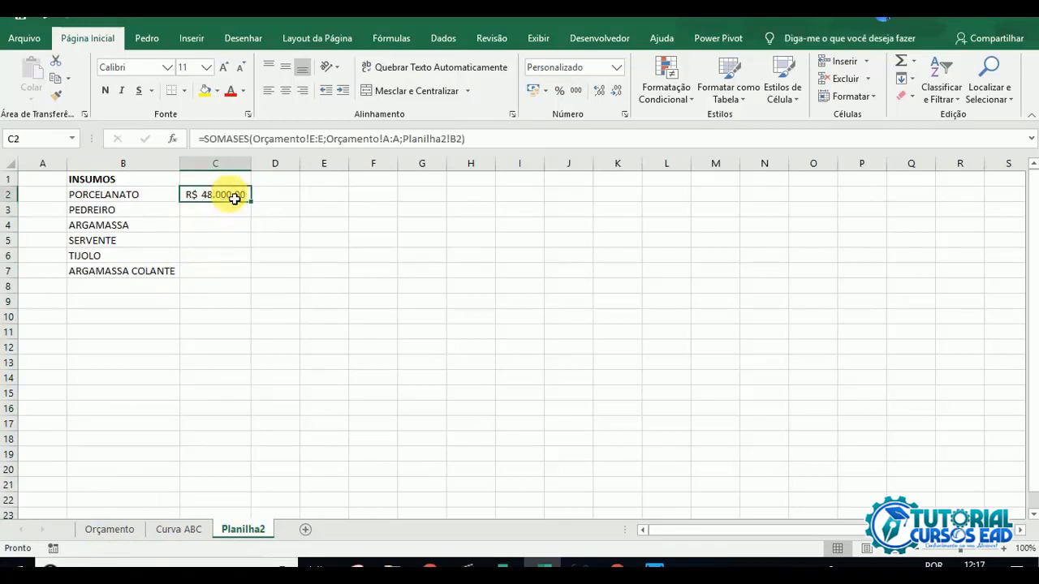
Step: Copy the SOMASES formula in Planilha2 from C2 down to C3 for PEDREIRO
left_click_drag(256, 206, 257, 221)
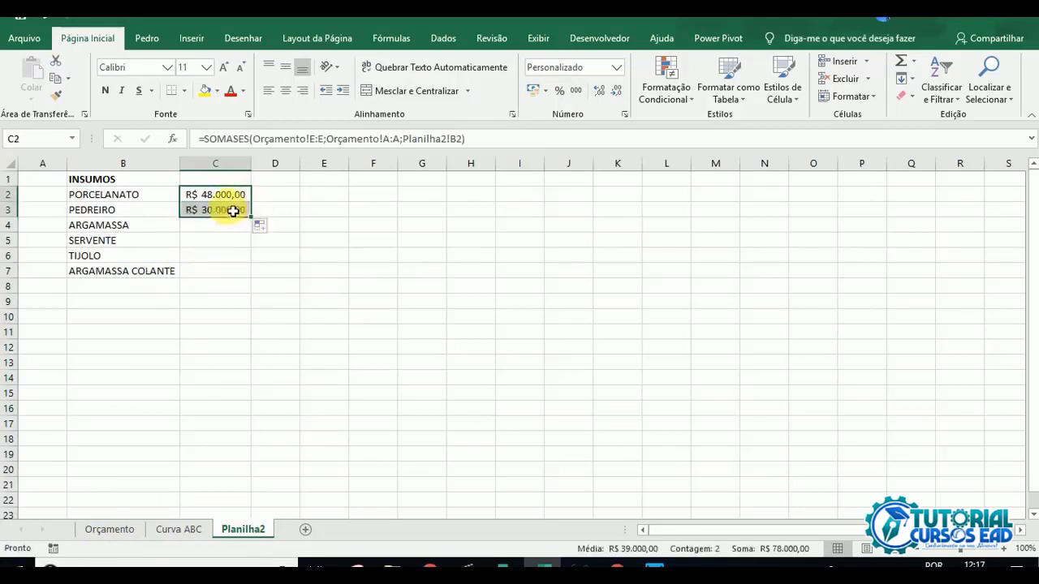
left_click(229, 209)
Step: Highlight the three PEDREIRO cells in column A of the Orçamento sheet with yellow fill
left_click(113, 533)
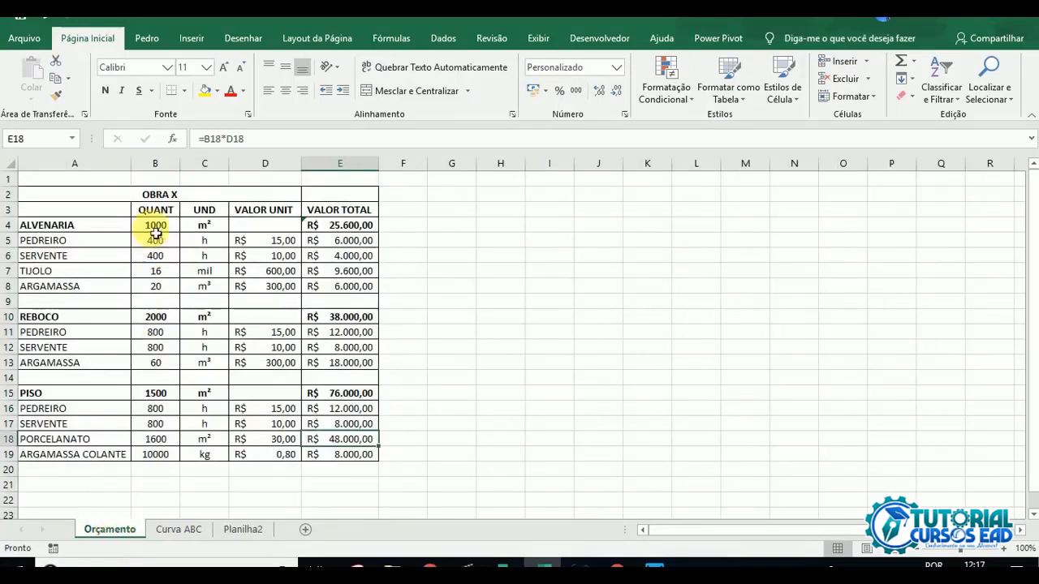
left_click(93, 163)
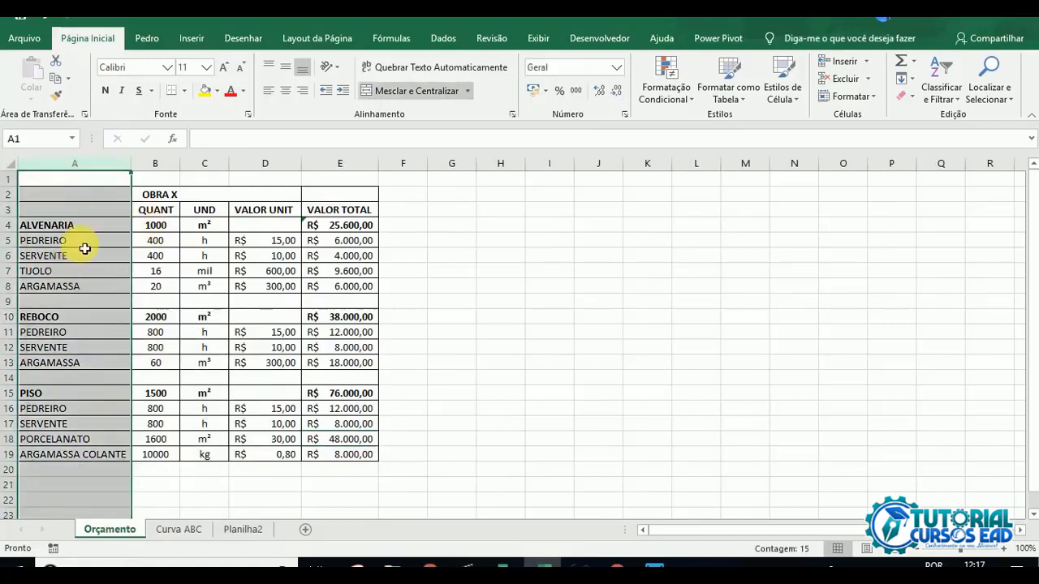
left_click(62, 244)
left_click(210, 92)
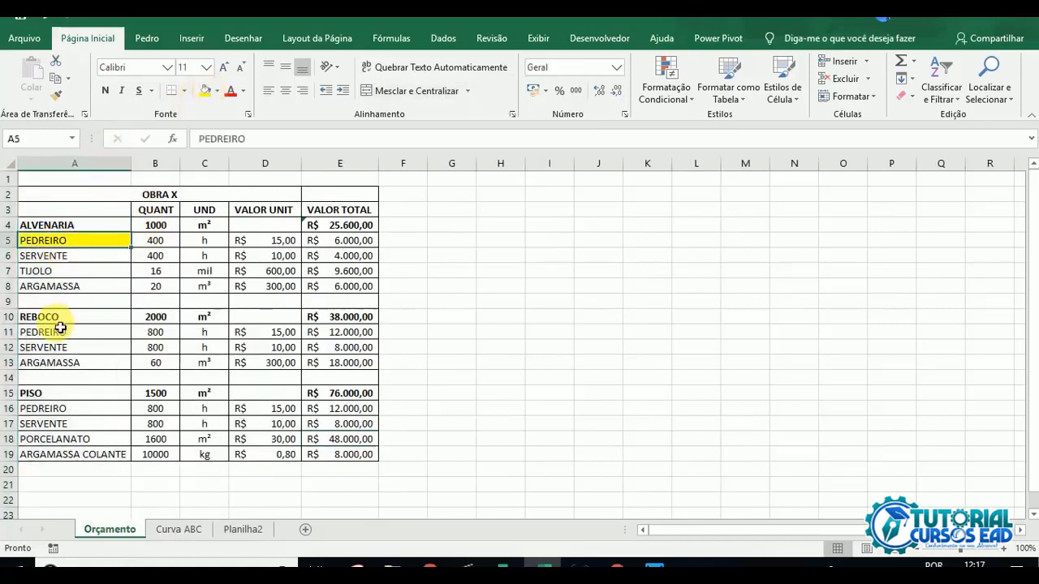
left_click(57, 332)
left_click(208, 92)
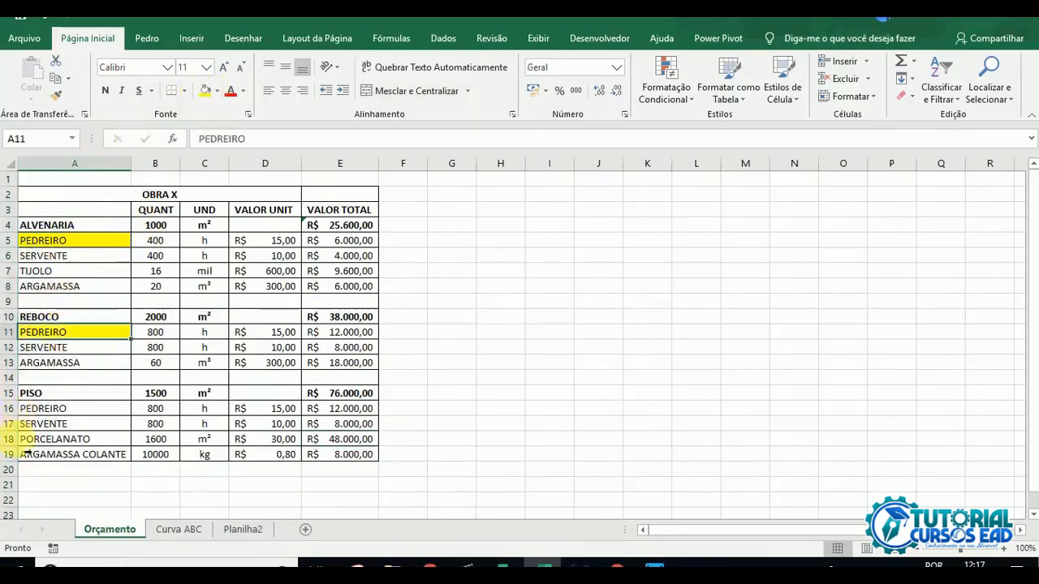
left_click(52, 413)
left_click(208, 94)
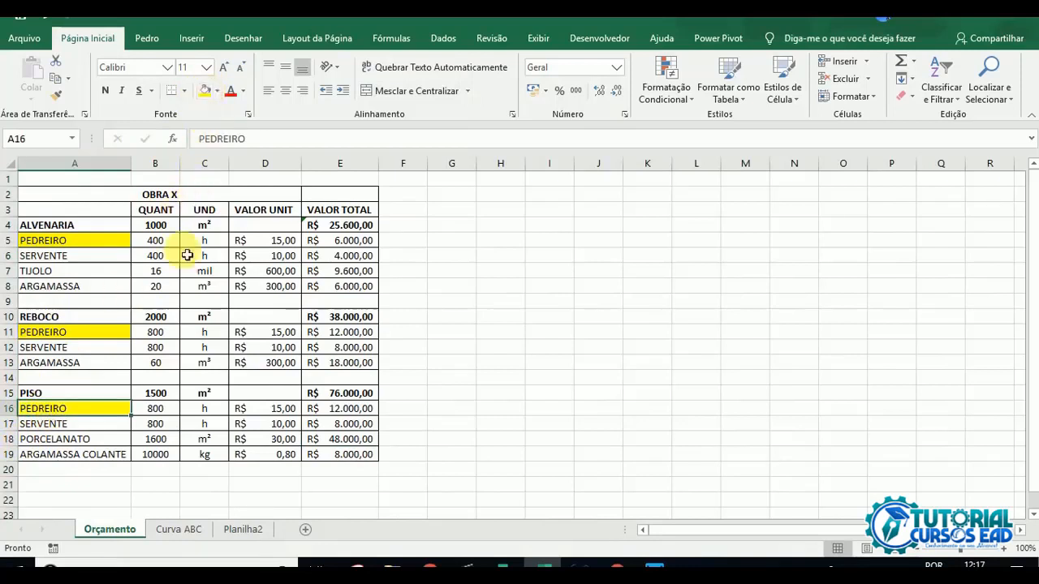
Step: Check the VALOR TOTAL amounts in column E for the three PEDREIRO rows
left_click(340, 164)
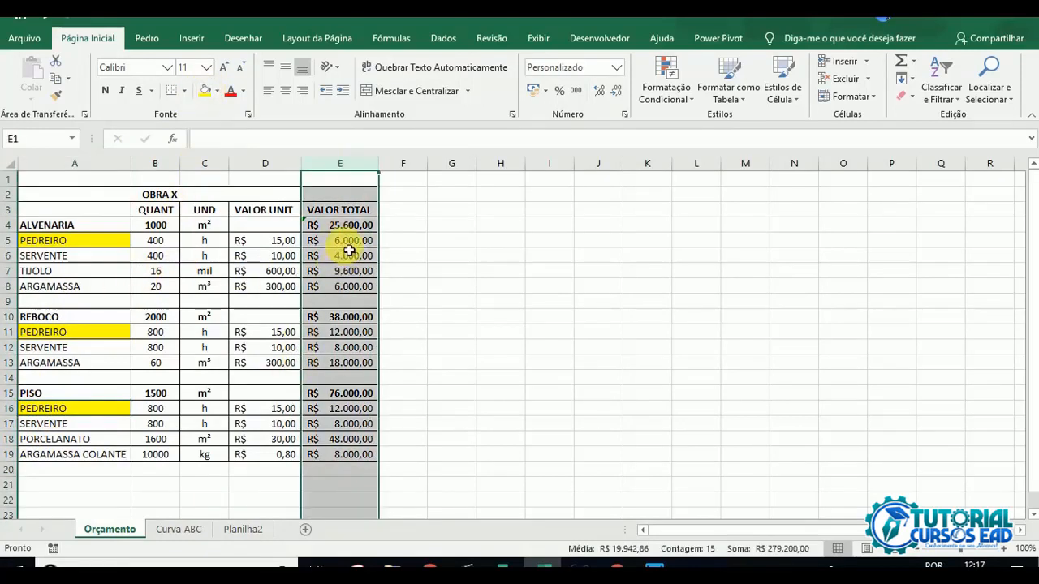
left_click(9, 241)
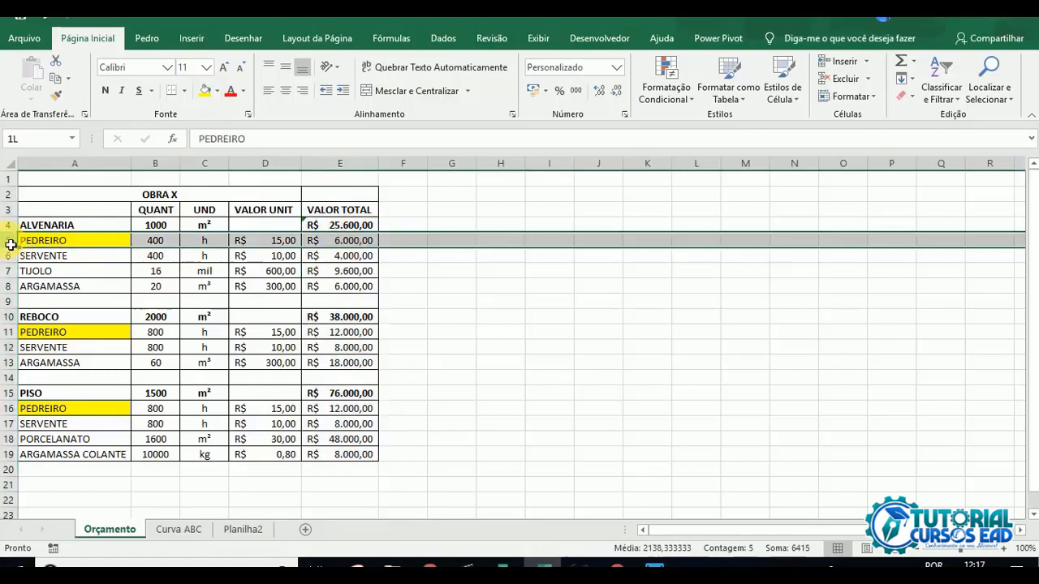
left_click(341, 241)
left_click(340, 333)
left_click(345, 407)
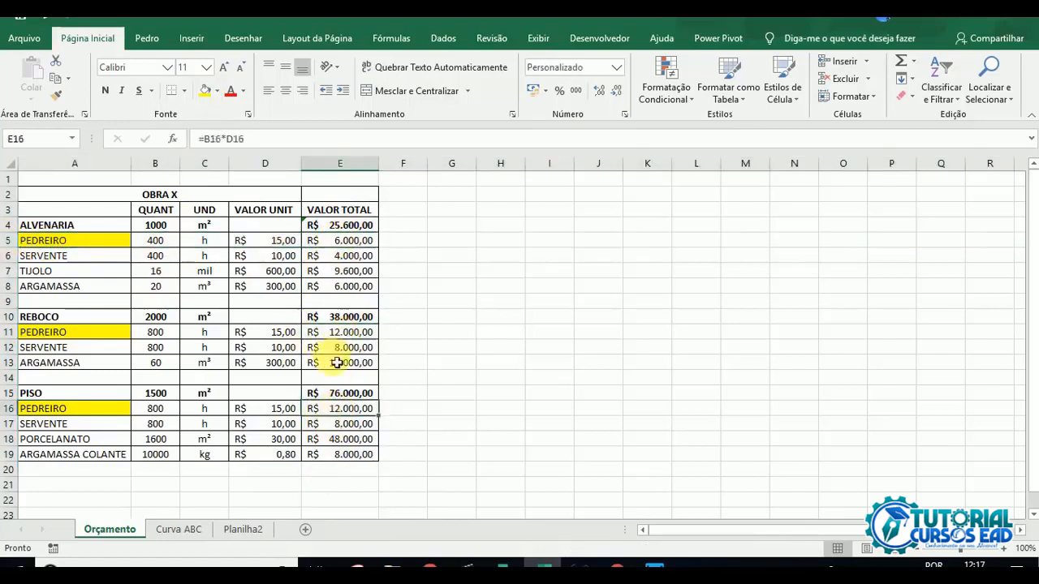
Step: Remove the fill color from column A of the Orçamento sheet
left_click(104, 166)
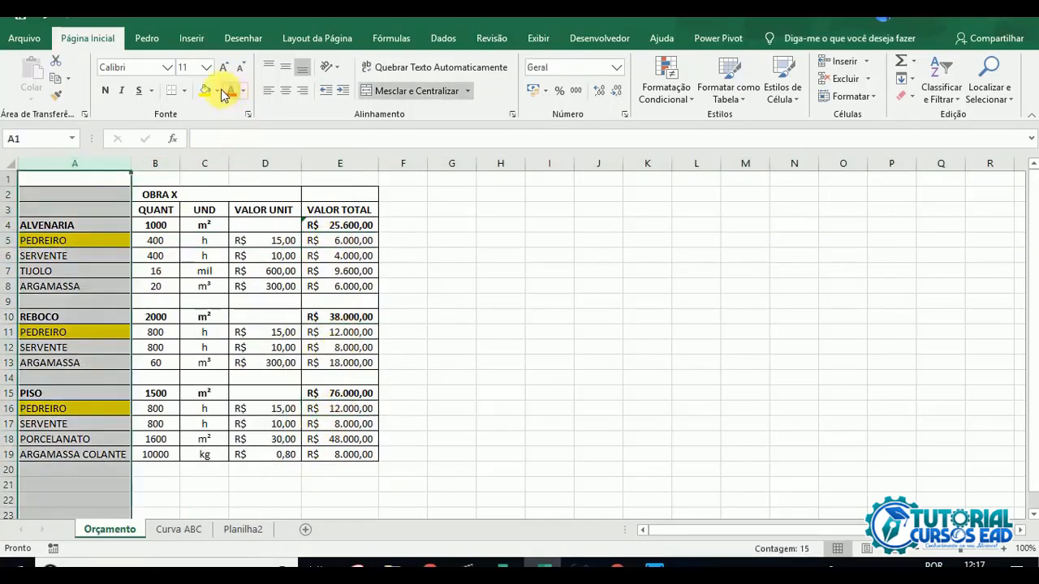
left_click(219, 91)
left_click(239, 220)
left_click(442, 273)
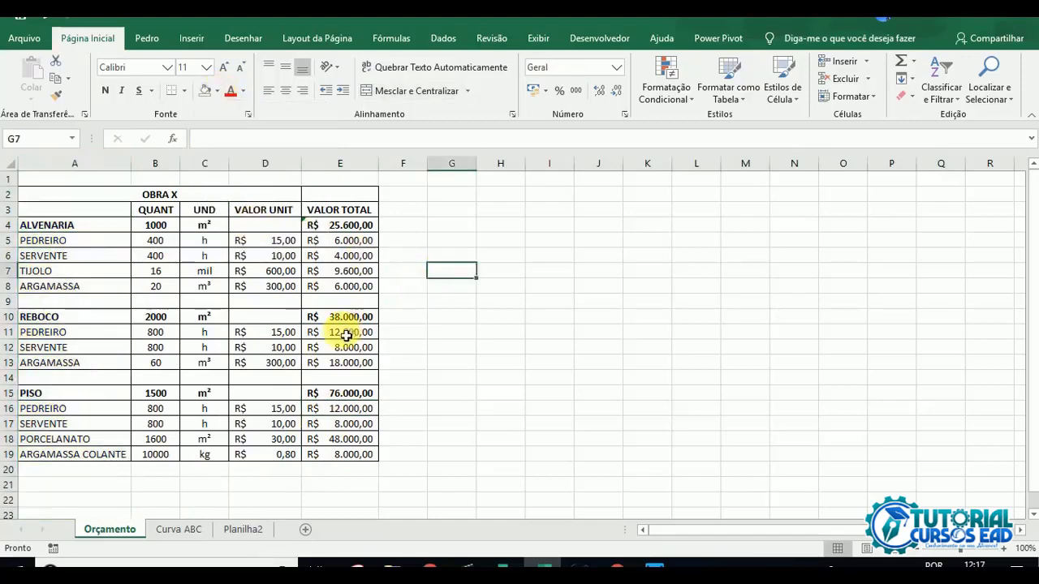
Step: Fill the SOMASES formula in Planilha2 from C3 down to C7 for the remaining inputs
left_click(237, 530)
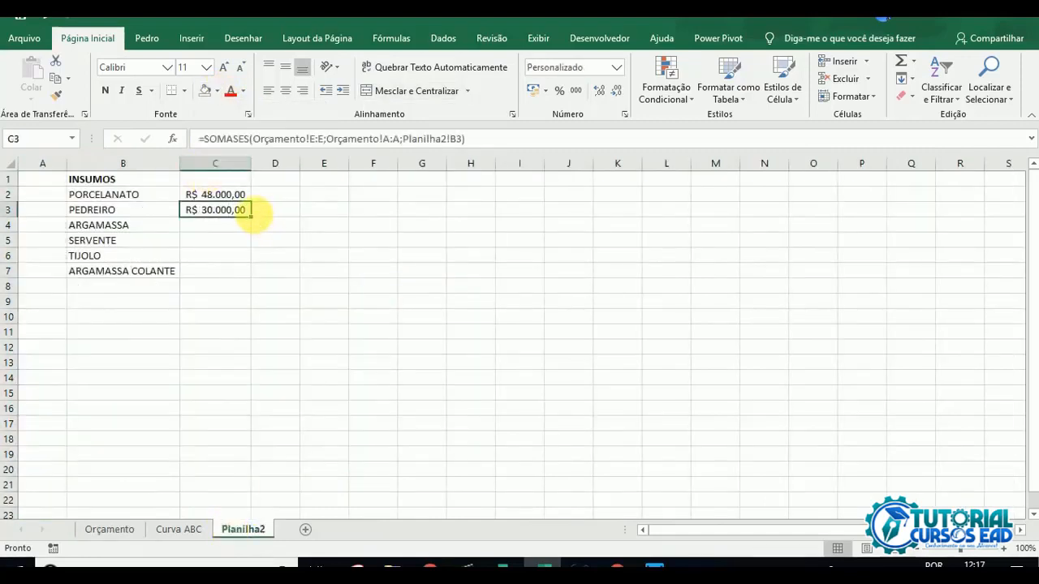
left_click_drag(251, 215, 250, 285)
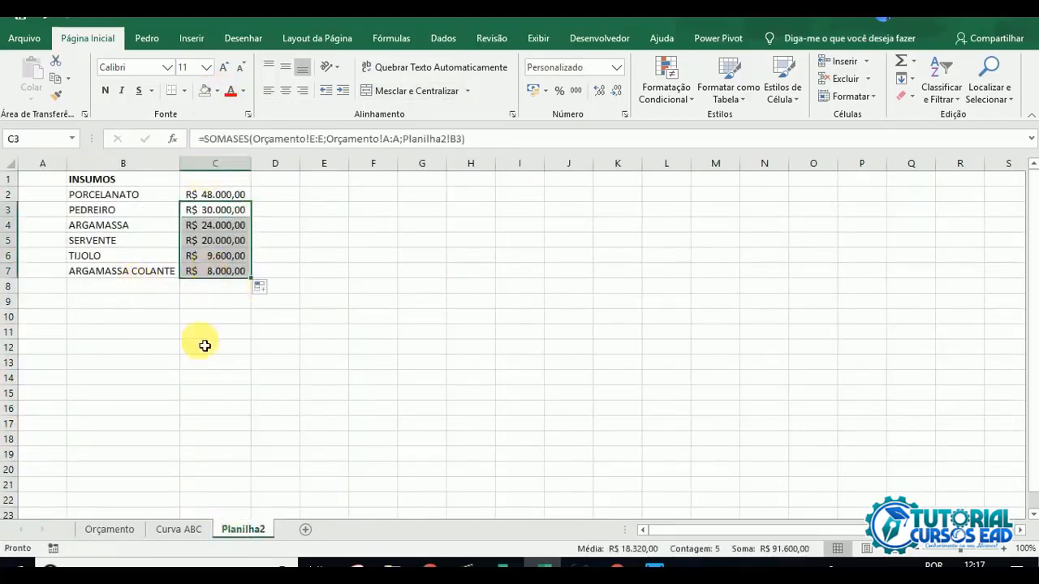
left_click(151, 348)
Step: Delete the empty column A of Planilha2 so the INSUMOS list starts in the first column
left_click(22, 166)
left_click(48, 164)
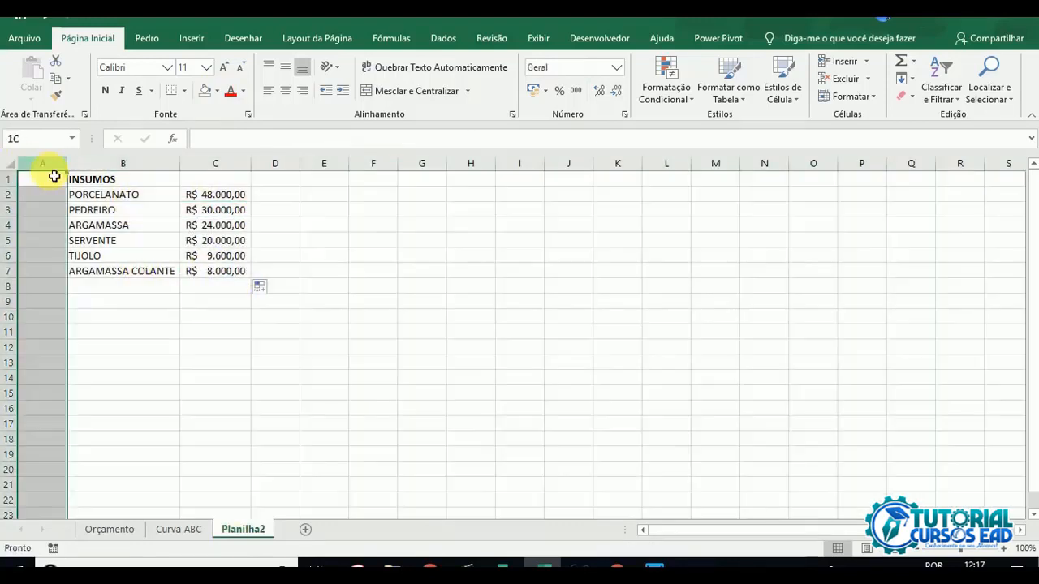
left_click(848, 80)
left_click(122, 209)
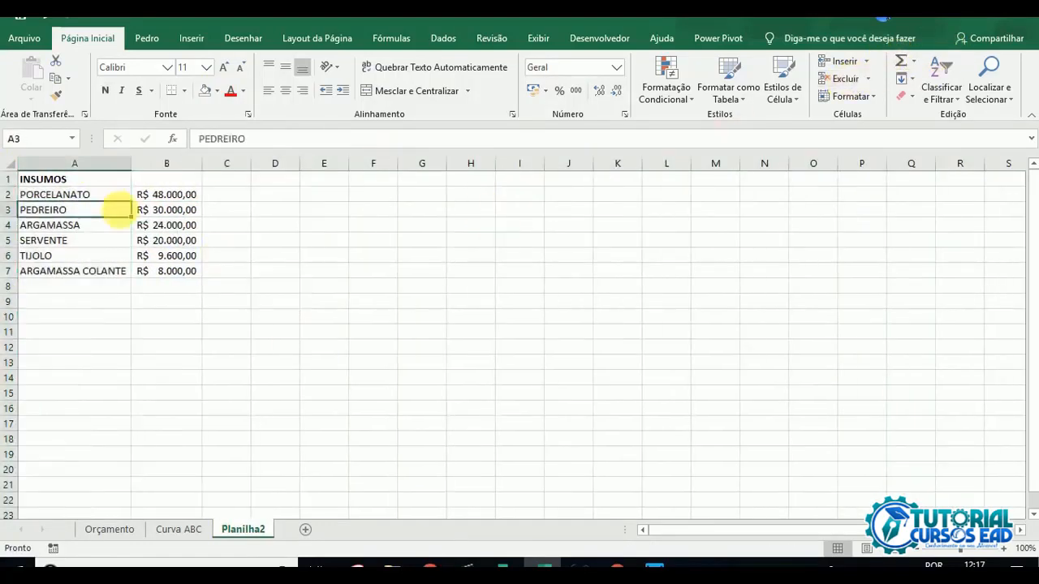
Step: Enter =B2/SOMA(B:B) in C2 to calculate PORCELANATO's share of the total cost
left_click(172, 198)
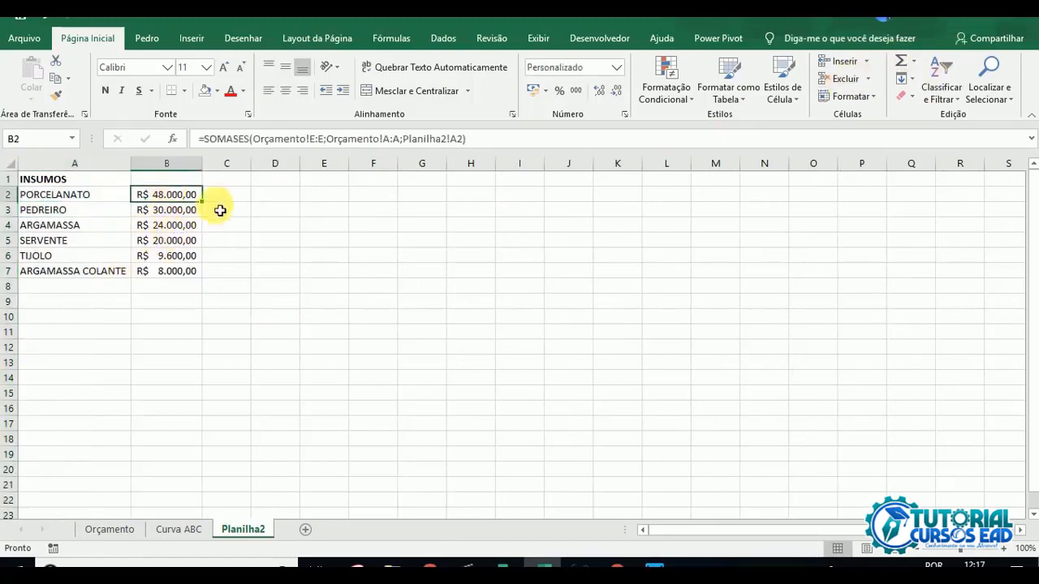
left_click(225, 204)
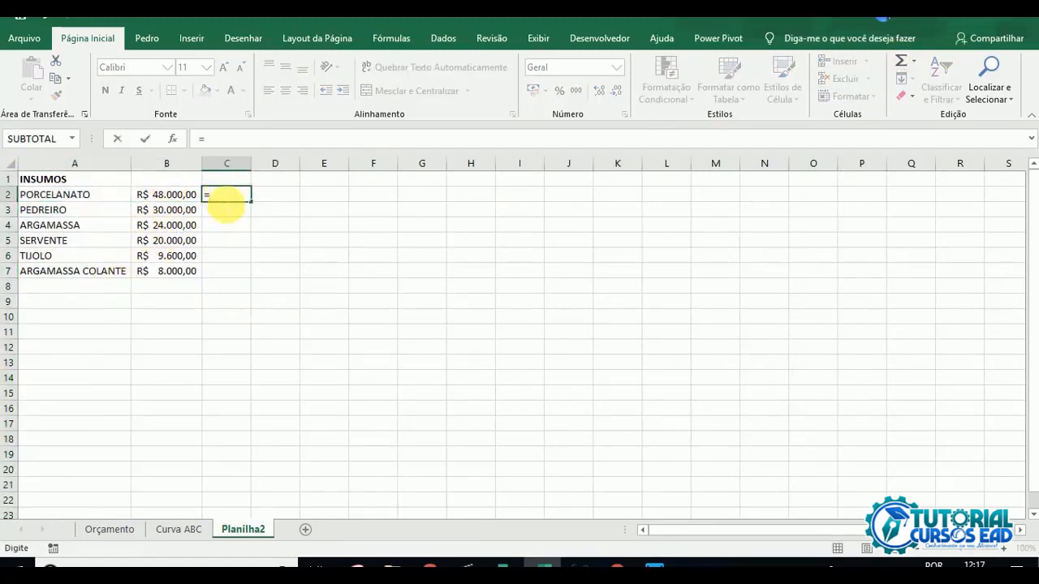
left_click(179, 198)
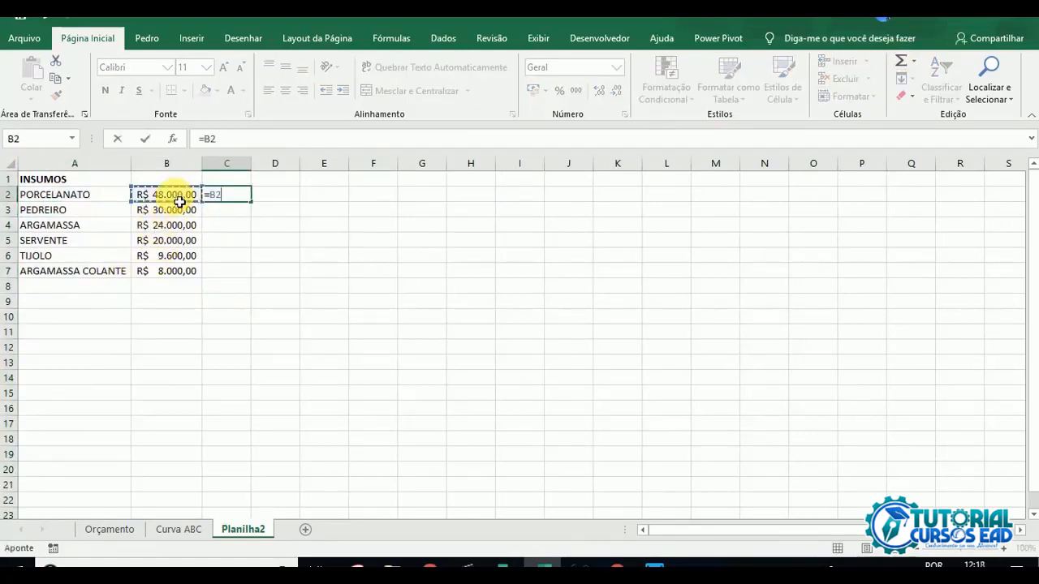
type("/soma")
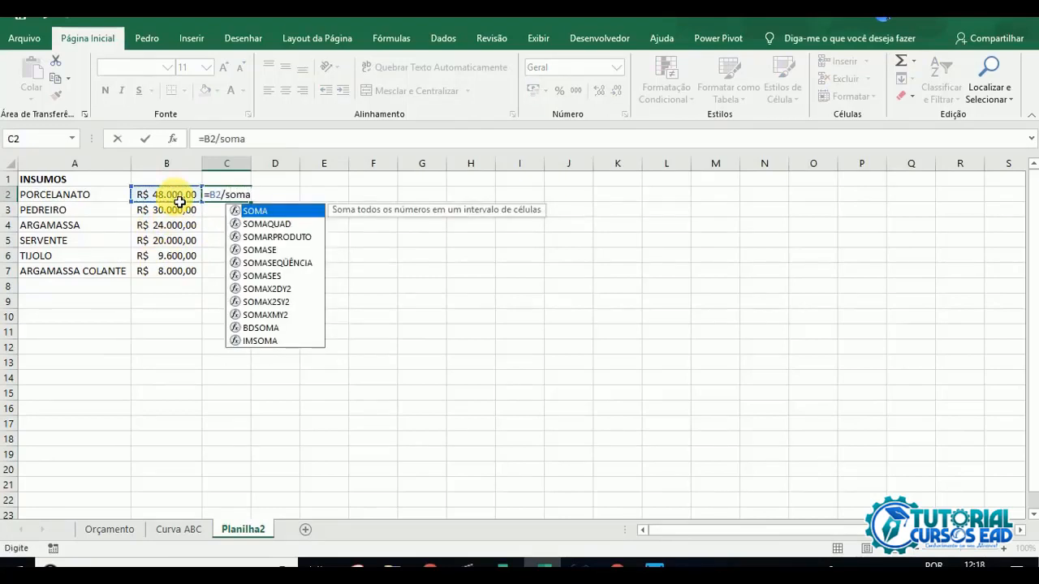
type("(")
left_click(174, 169)
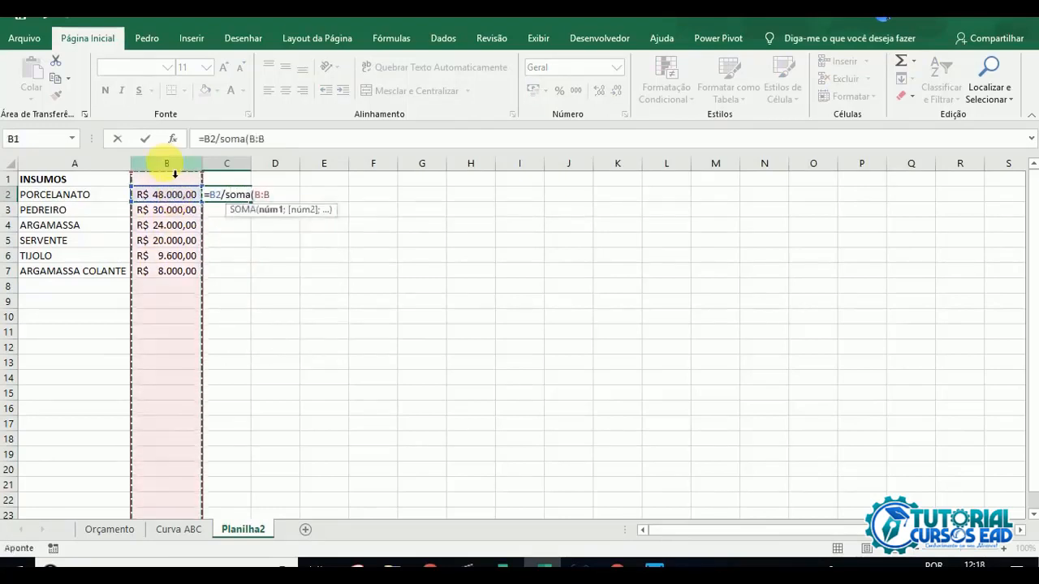
type(")")
key("Return")
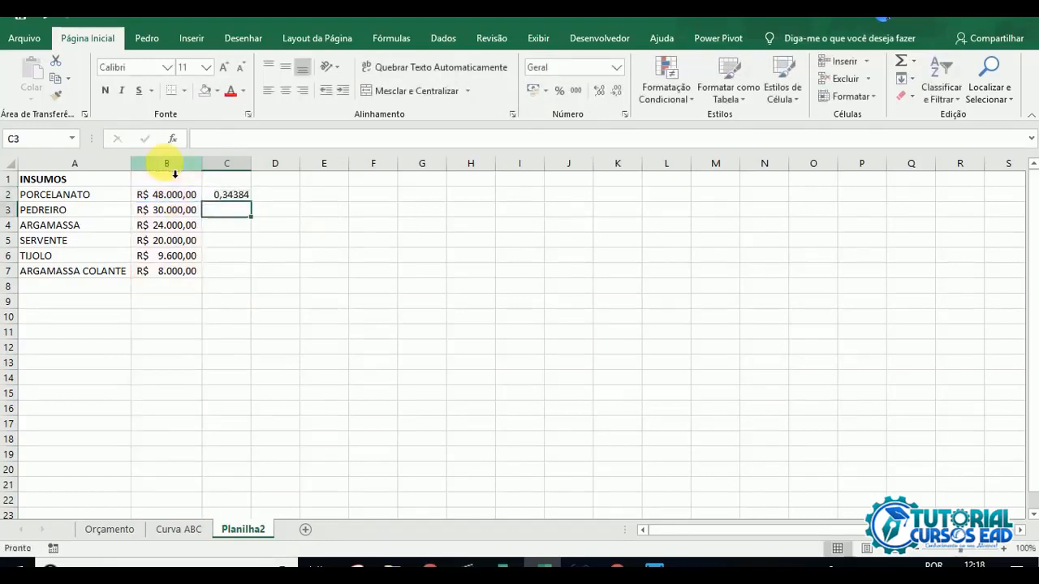
Step: Review the C2 share formula against the cost values in column B and the empty rows its whole-column sum covers
left_click(230, 196)
left_click(295, 138)
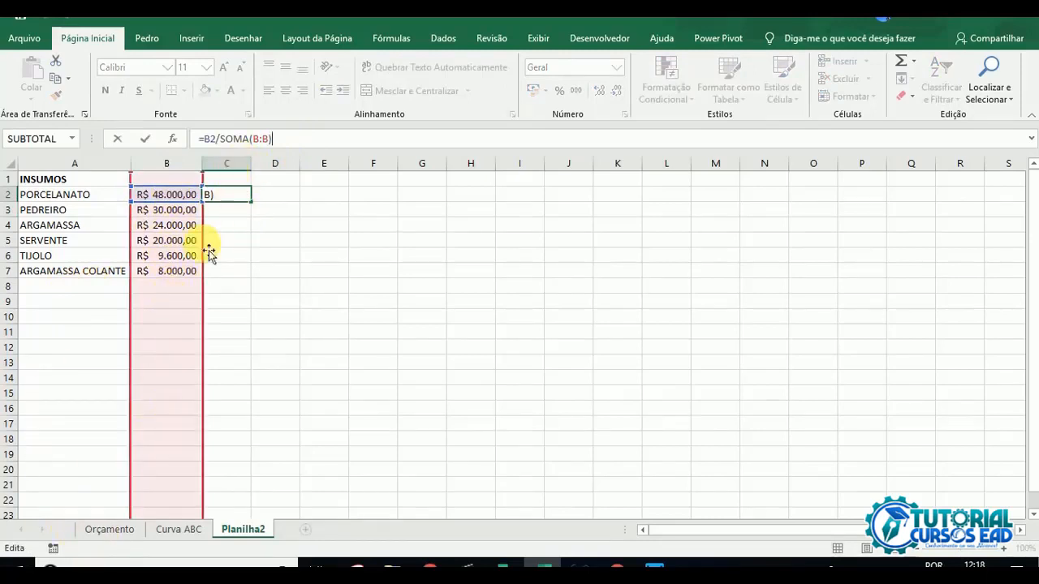
key("ctrl+Return")
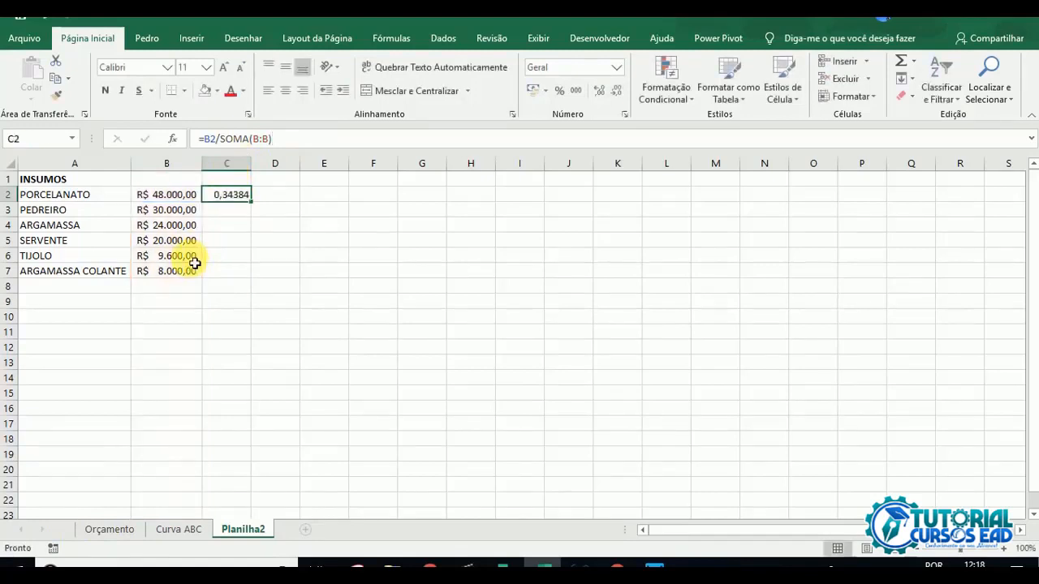
left_click_drag(181, 195, 186, 271)
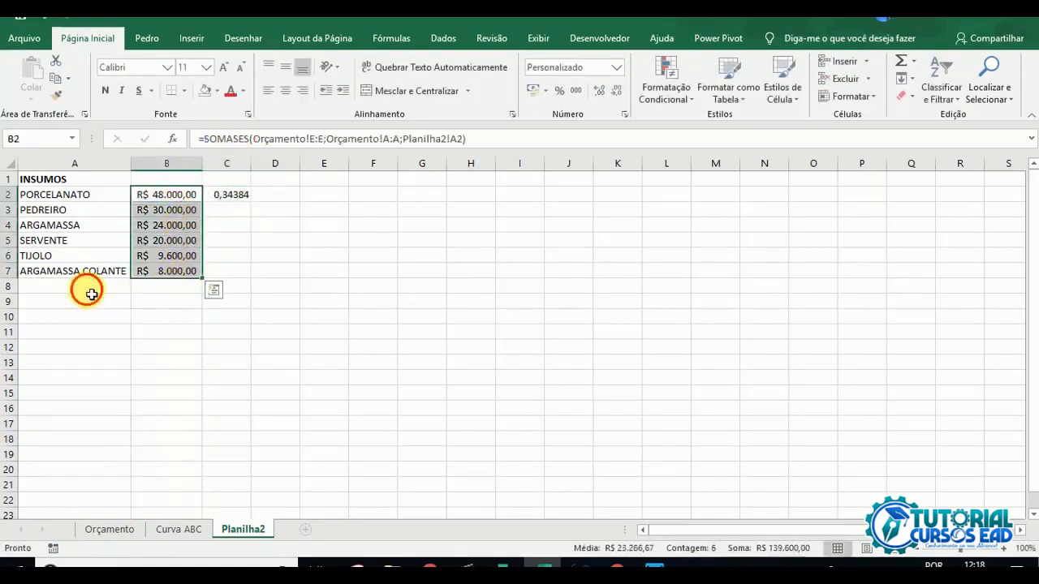
left_click_drag(88, 291, 162, 292)
left_click_drag(106, 306, 162, 336)
left_click(231, 195)
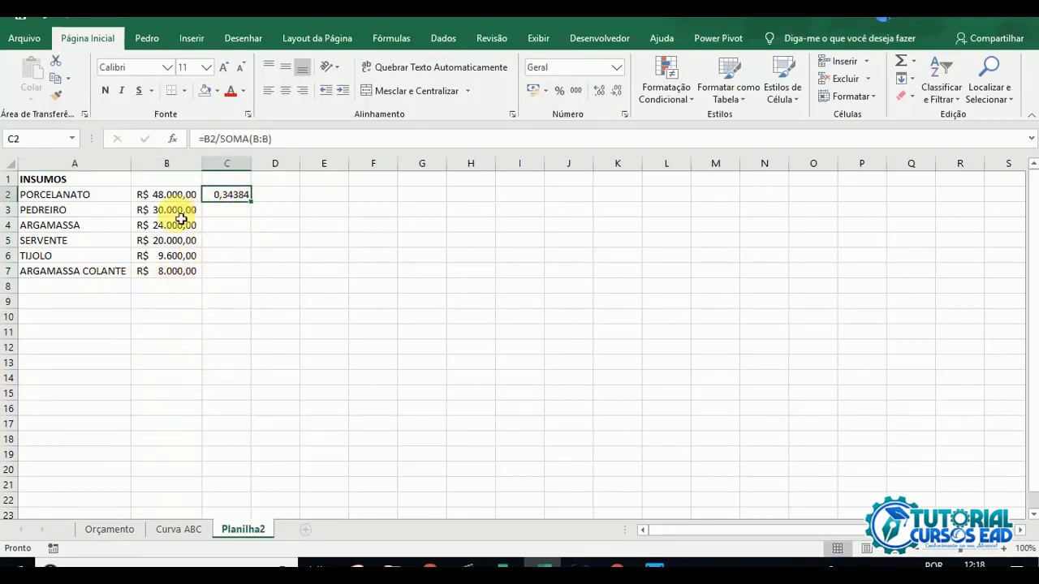
left_click_drag(88, 163, 153, 165)
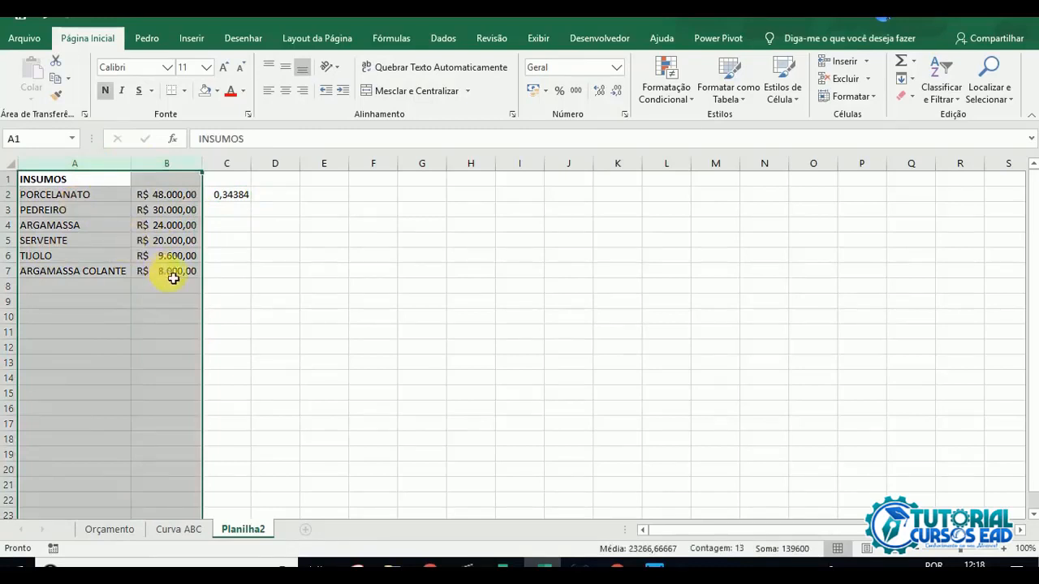
left_click(166, 256)
left_click_drag(89, 209, 154, 318)
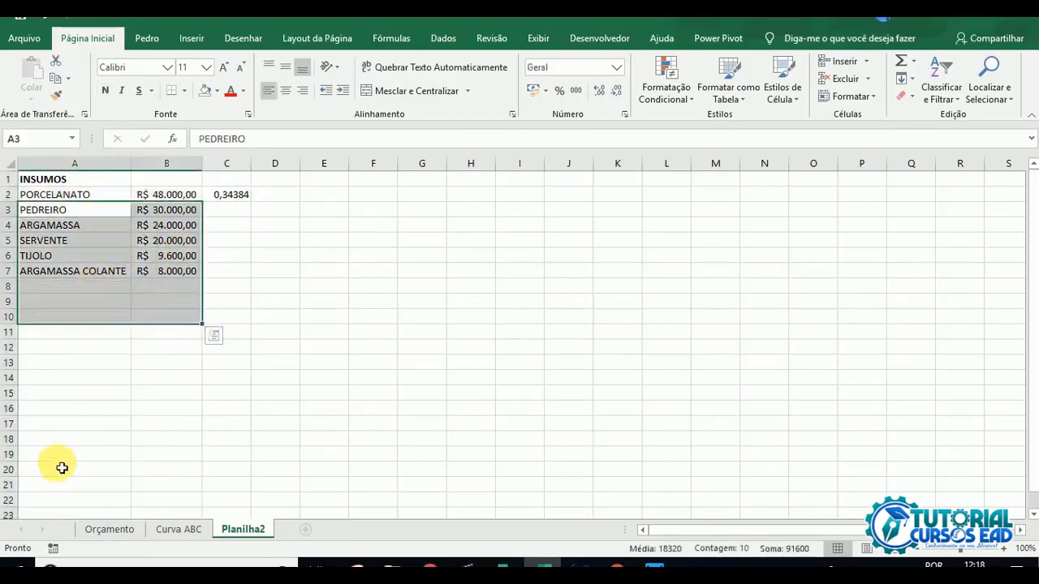
left_click_drag(69, 396, 181, 484)
Step: Format C2 as a percentage with two decimal places and fill its formula down to C7
left_click(239, 195)
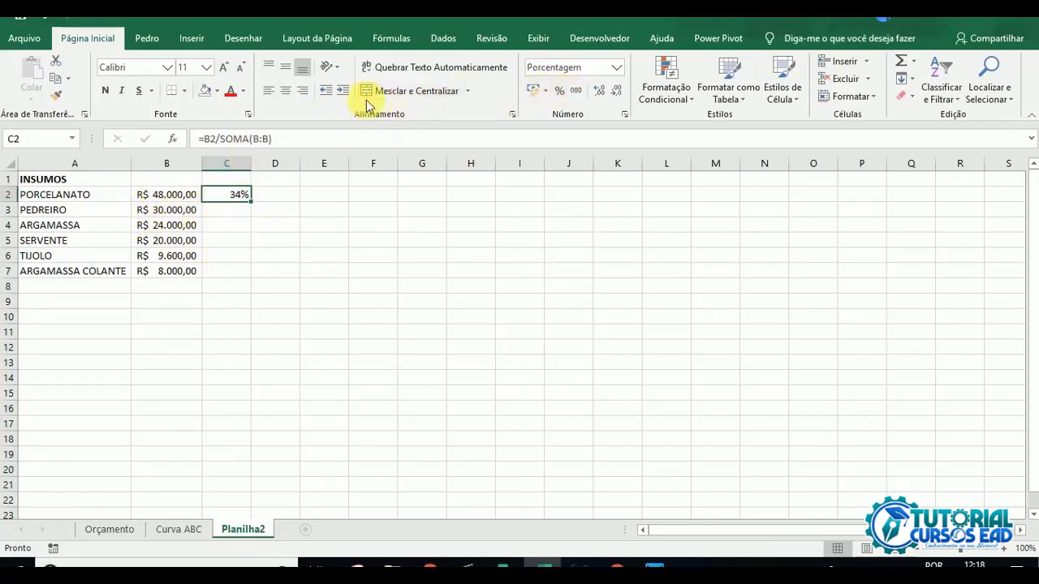
left_click(597, 95)
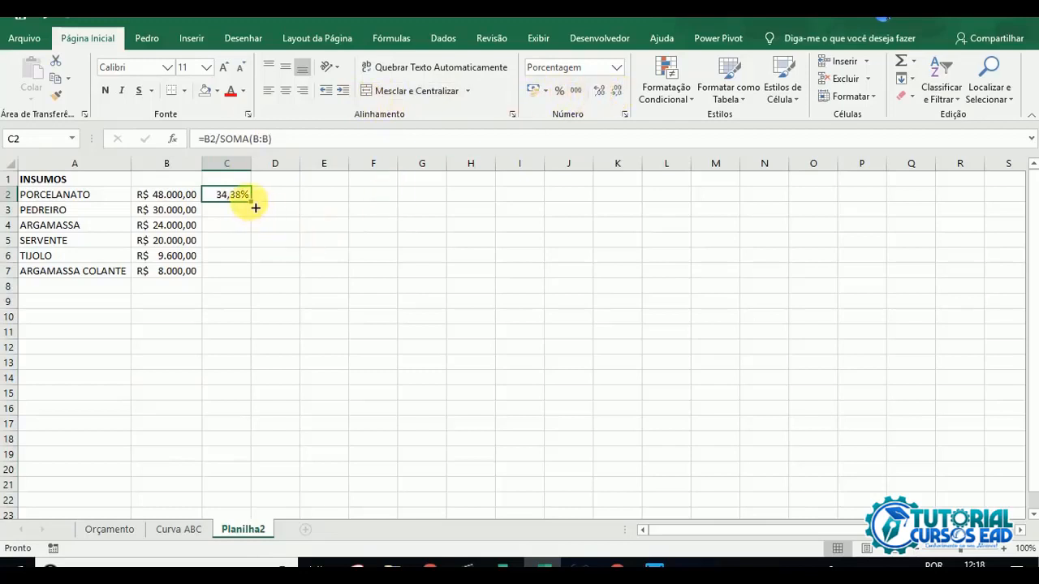
left_click_drag(255, 208, 255, 283)
left_click(233, 228)
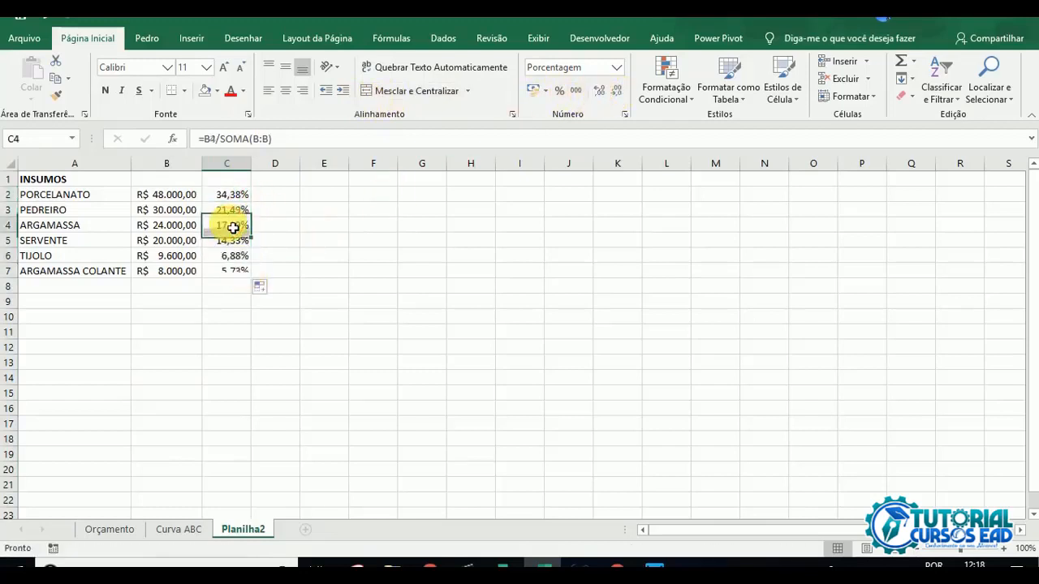
Step: Compare the Planilha2 totals with the Orçamento and Curva ABC sheets, checking the TIJOLO unit value in Orçamento
left_click(185, 197)
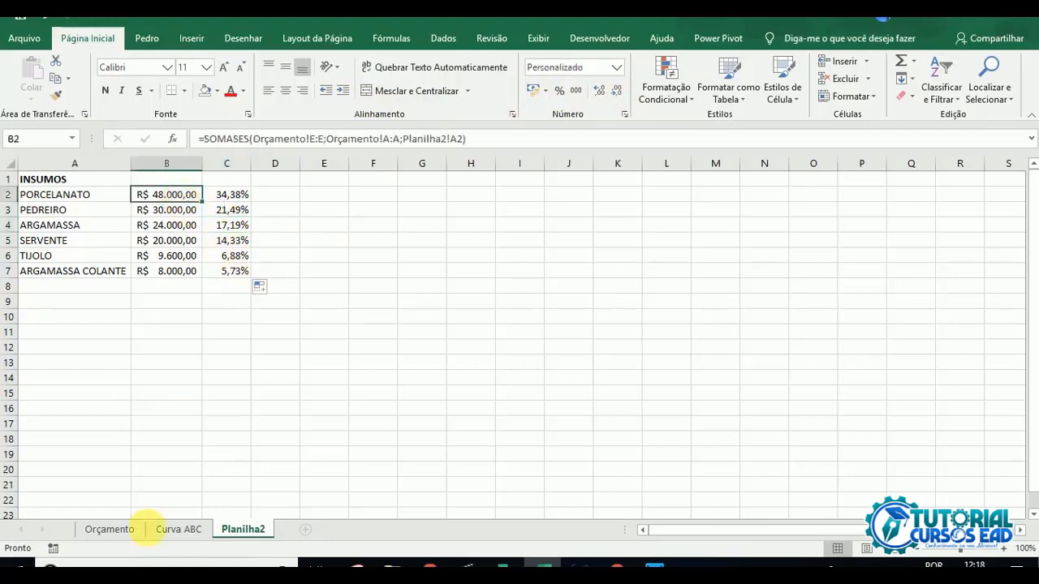
left_click(111, 534)
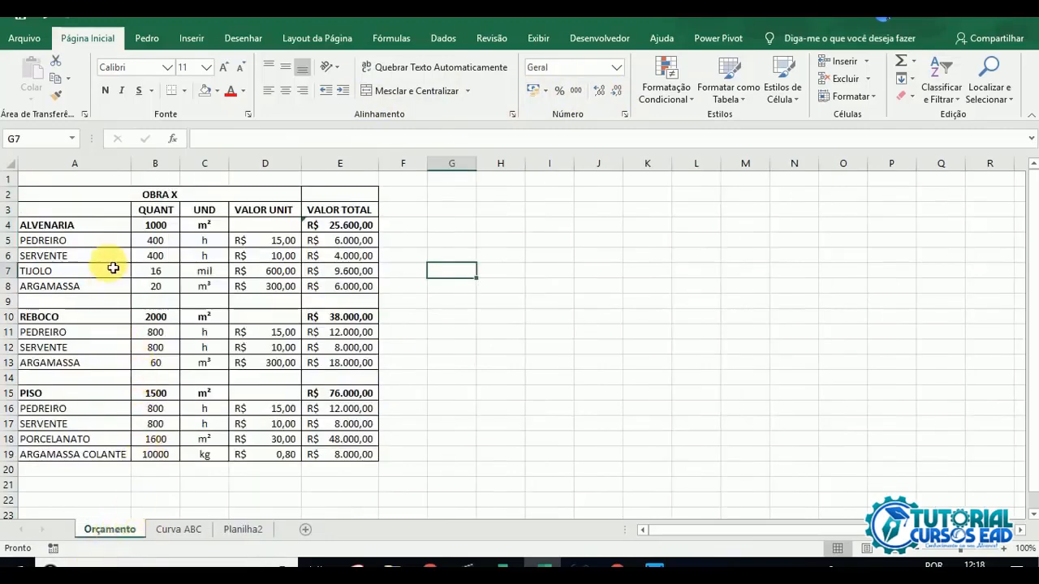
left_click(274, 270)
left_click(178, 529)
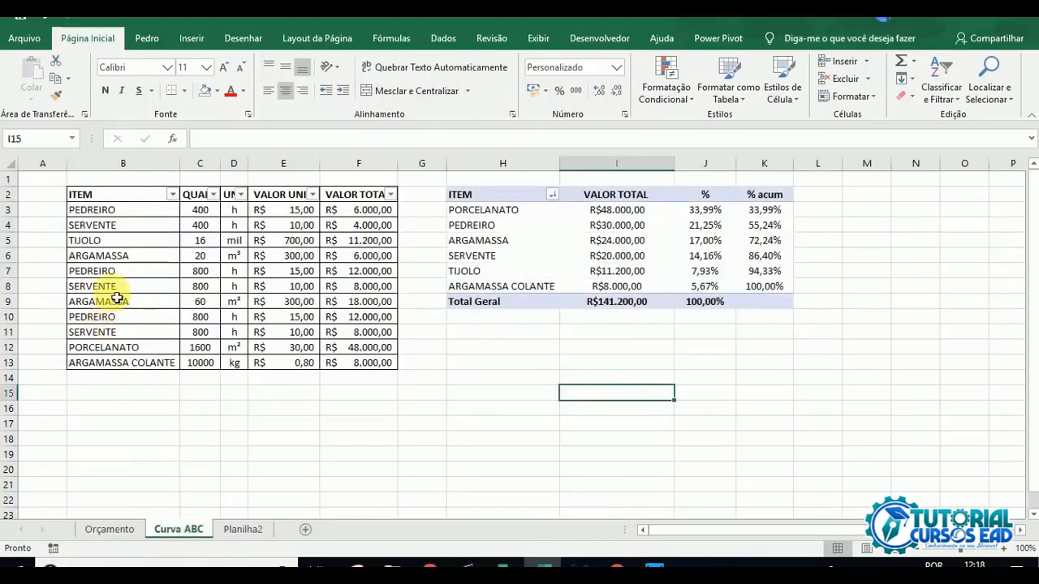
left_click(243, 529)
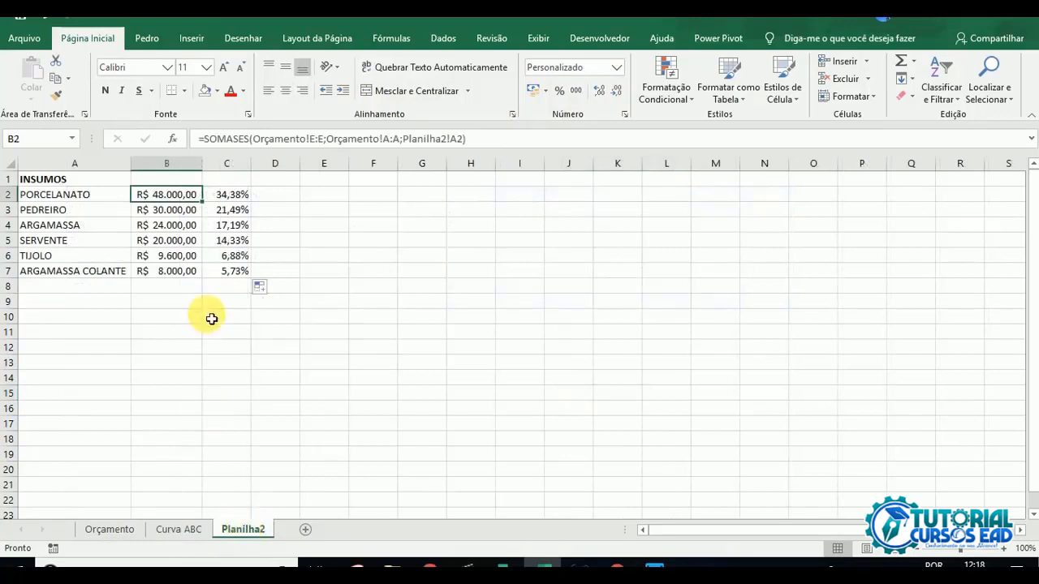
left_click(107, 529)
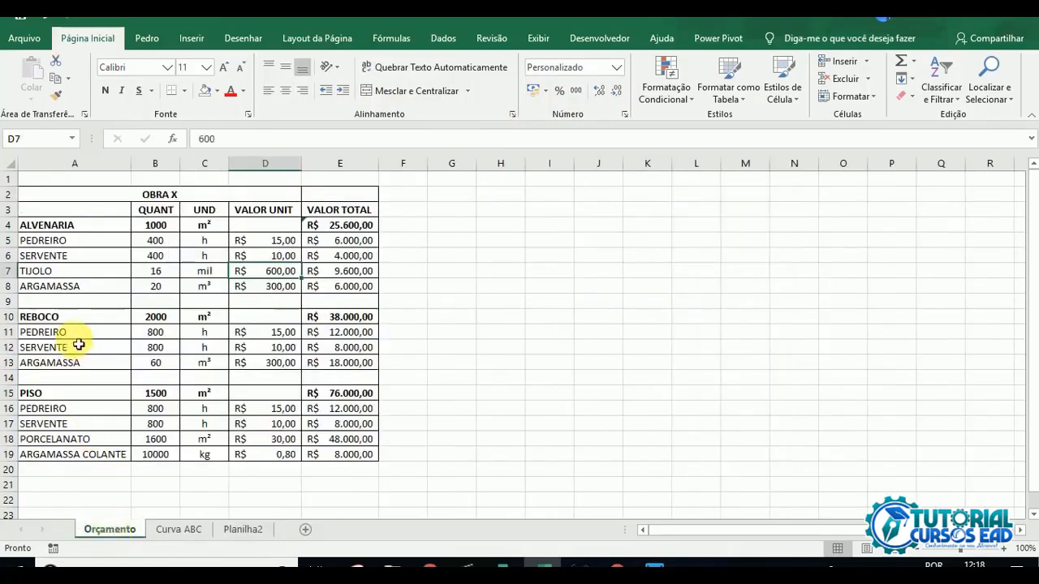
Step: Set the TIJOLO unit value in Orçamento to 700 and check its recalculated total in Planilha2
type("7")
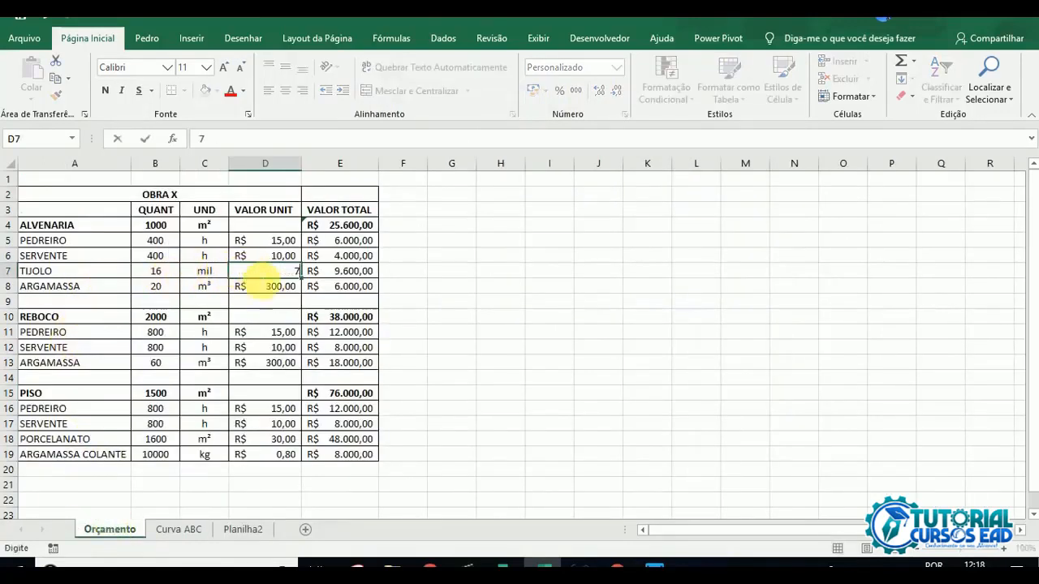
type("00")
key("Return")
left_click(359, 271)
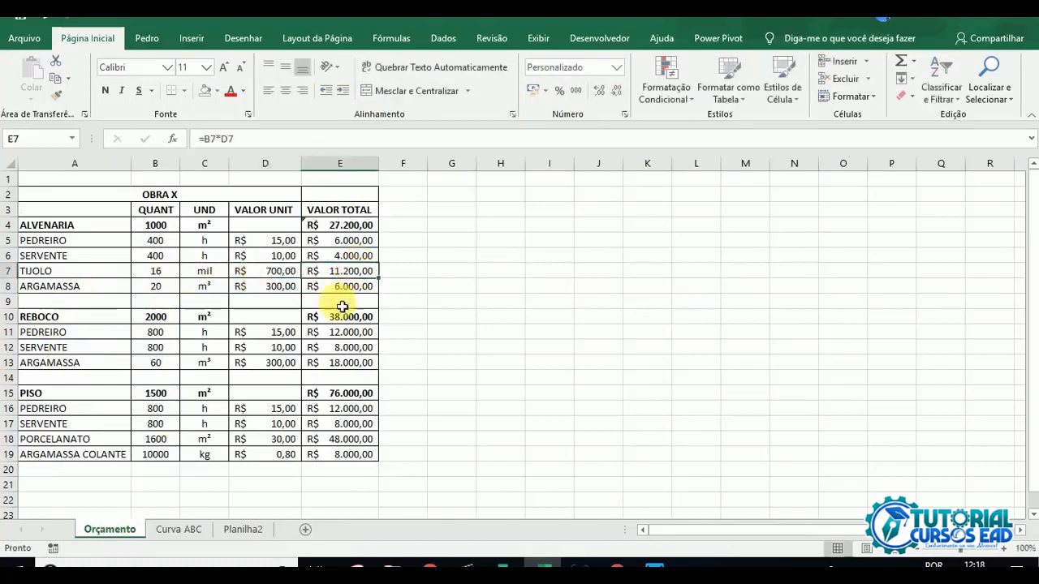
left_click(242, 537)
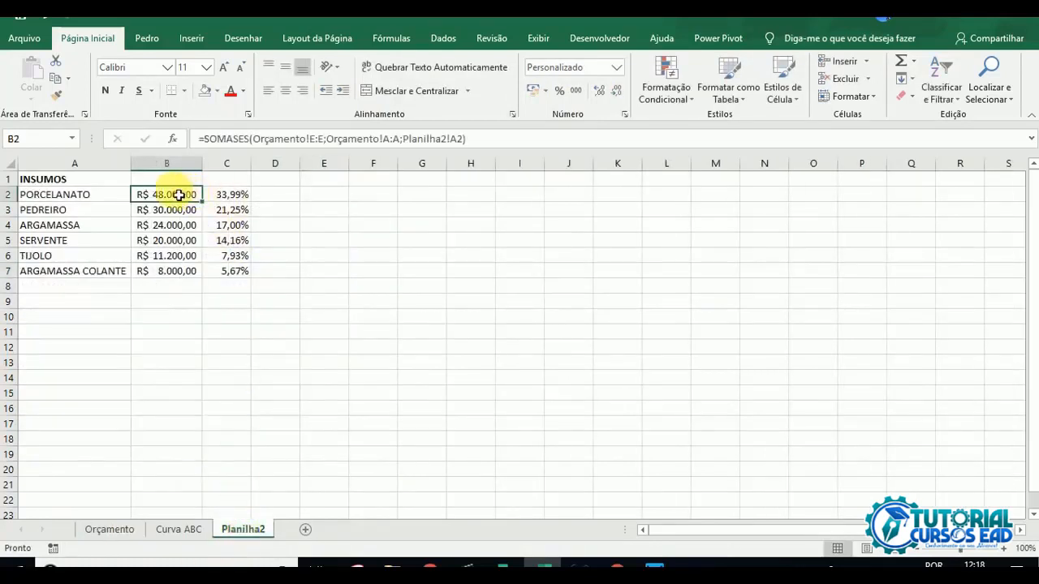
left_click(167, 241)
left_click(179, 256)
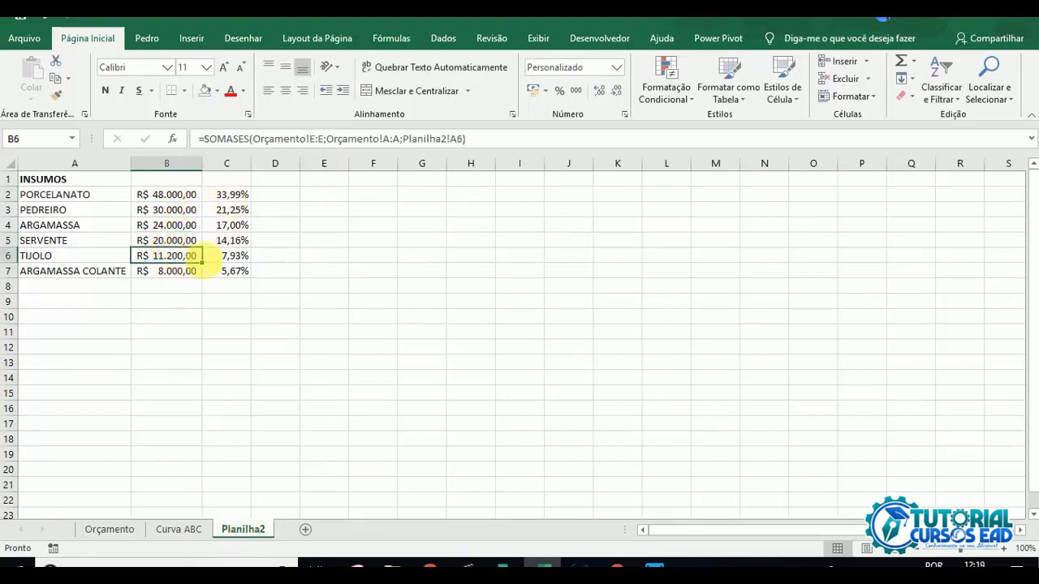
left_click(201, 334)
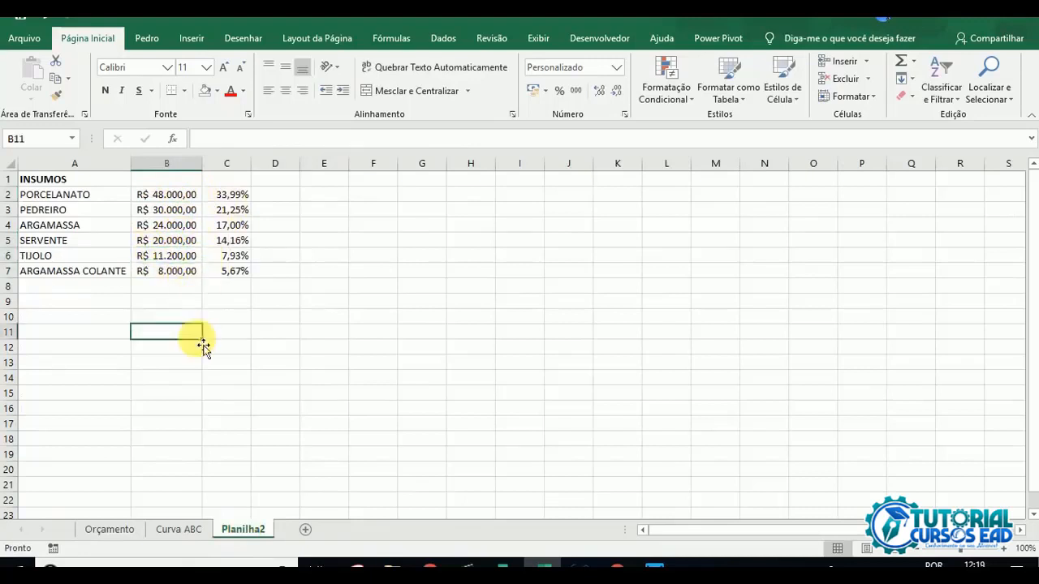
Step: Start the cumulative percentage in column D with C2's value in D2 and =D2+C3 in D3
left_click(276, 198)
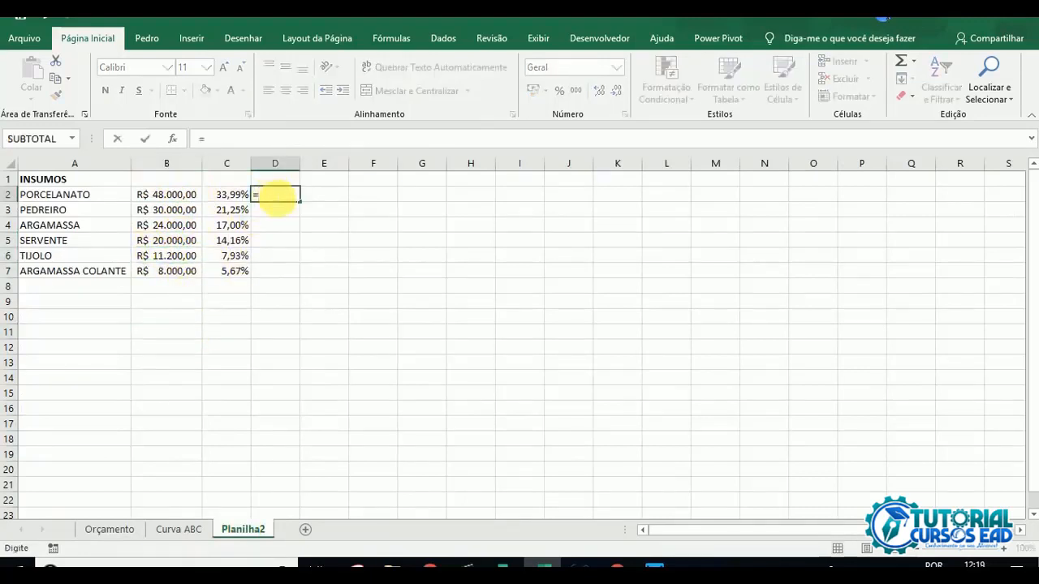
key("Return")
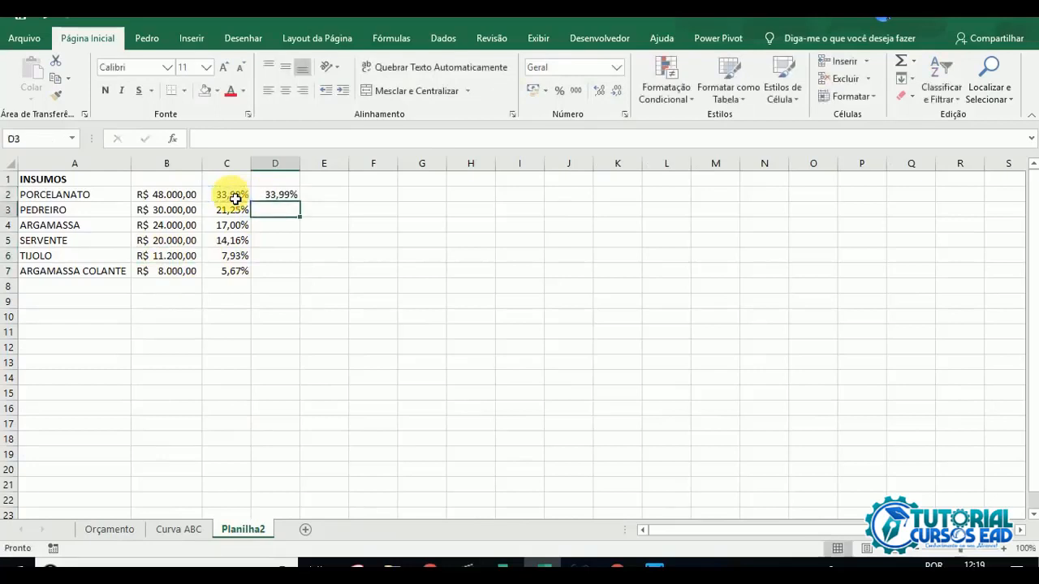
type("=")
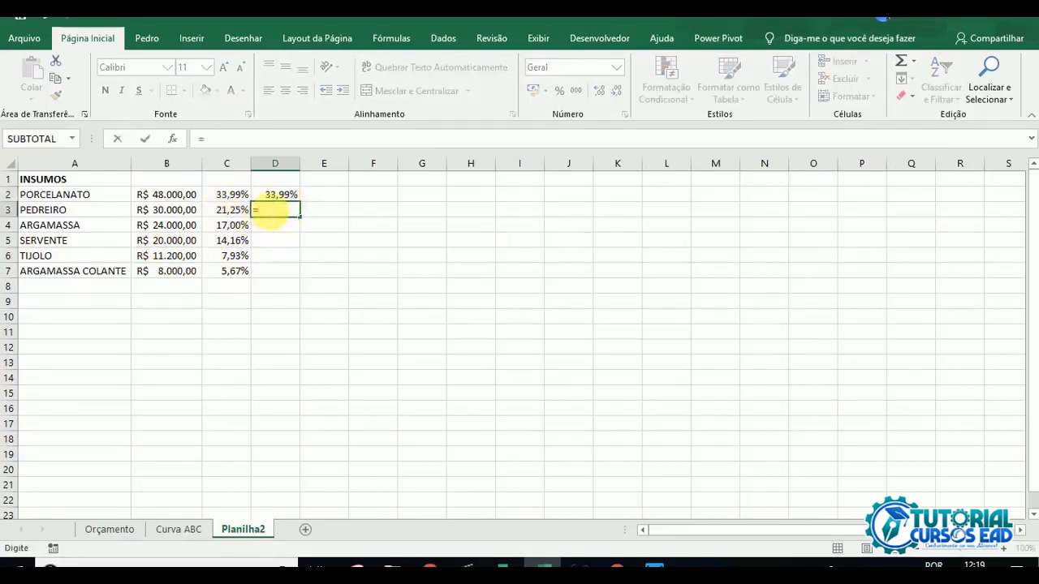
left_click(240, 212)
key("Return")
Step: Fill the cumulative formula from D3 down to D7 and check the references in D7
left_click(281, 213)
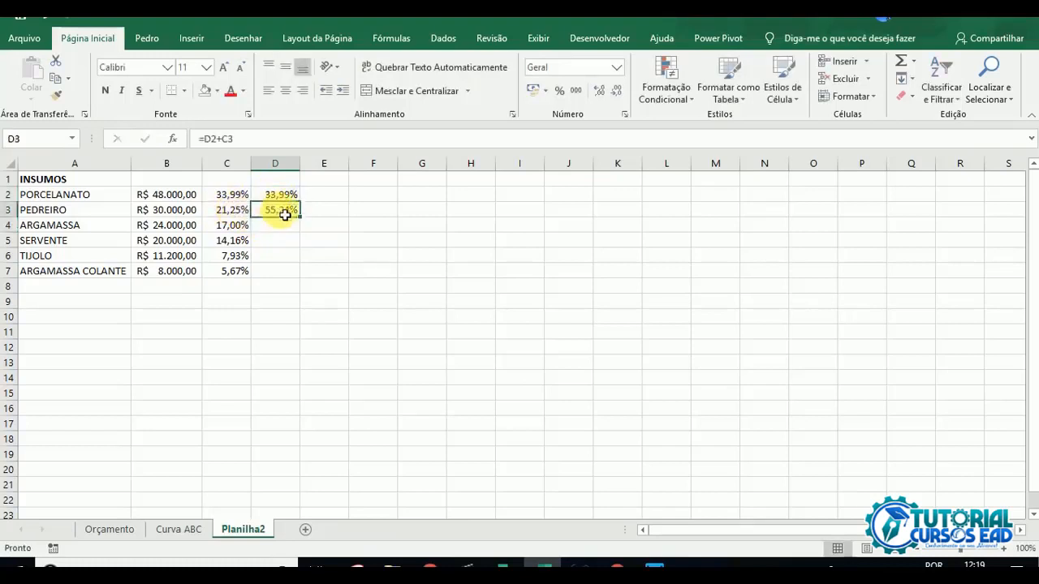
left_click_drag(308, 223, 298, 273)
left_click(283, 273)
double_click(284, 273)
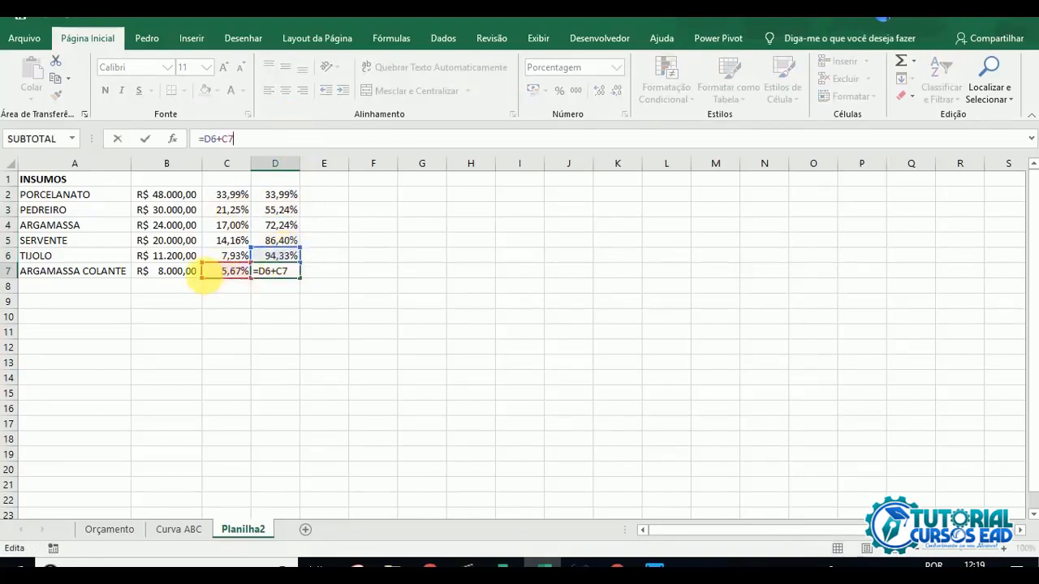
key("Return")
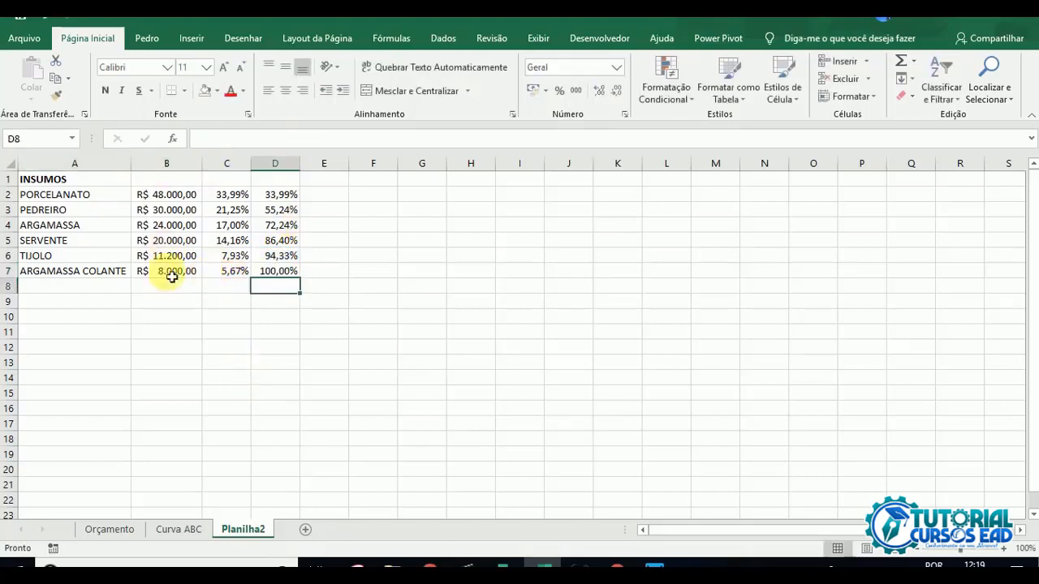
Step: Copy the ITEM, VALOR TOTAL, % and % acum headers from Curva ABC into row 1 of Planilha2
left_click(193, 530)
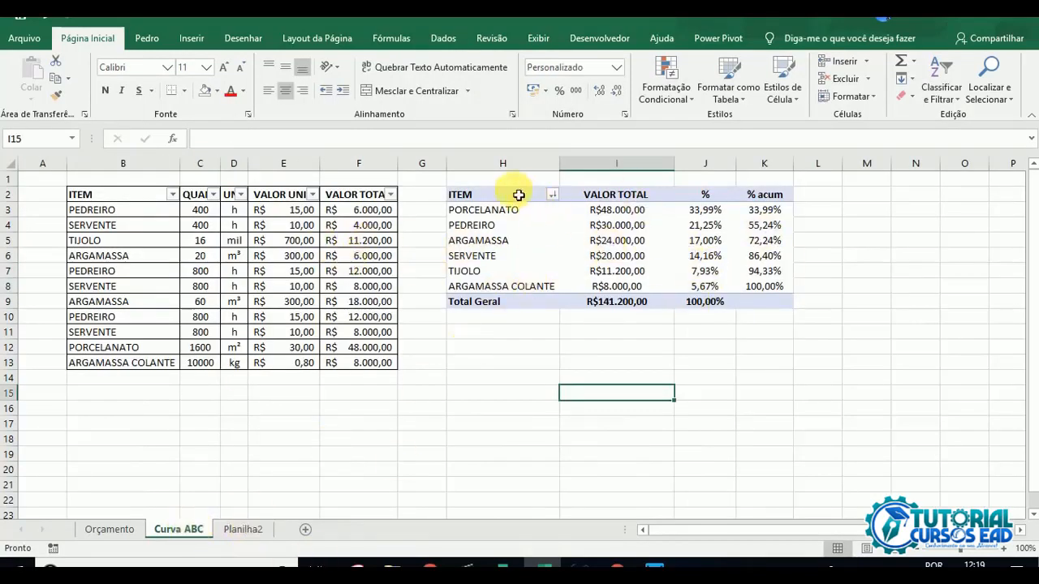
left_click_drag(519, 195, 749, 203)
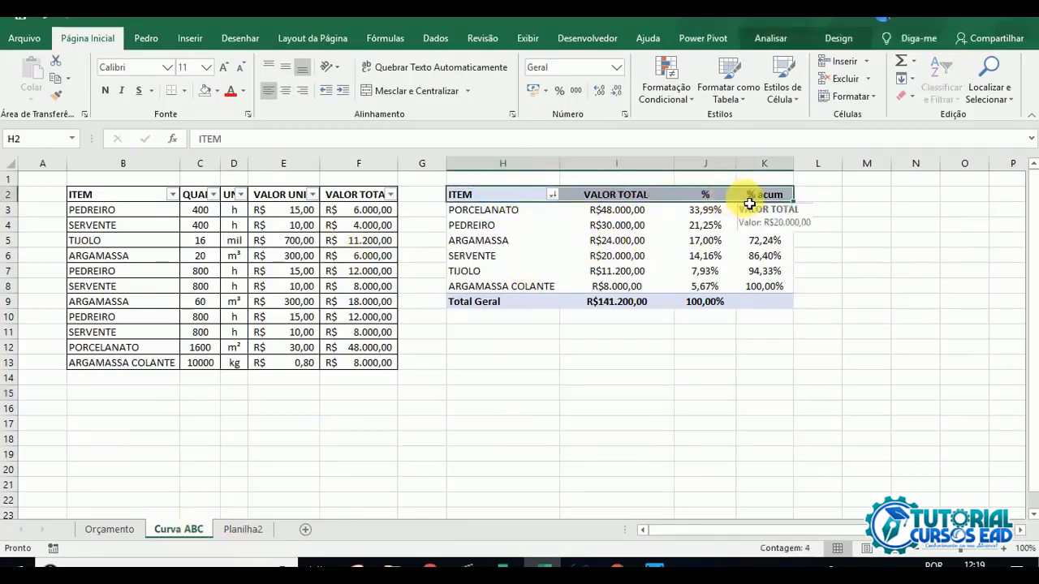
key("ctrl+c")
left_click(244, 529)
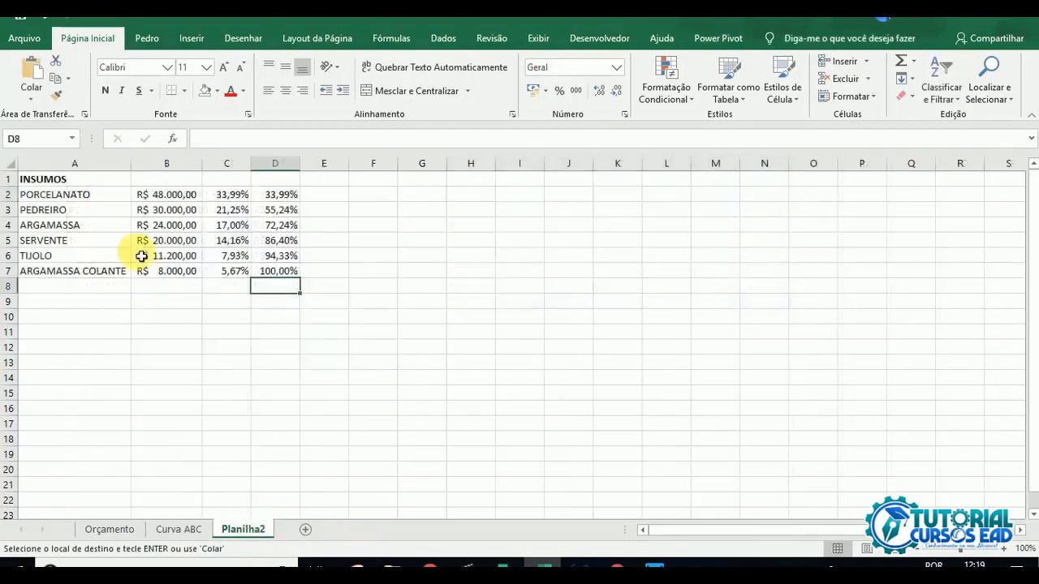
left_click(82, 186)
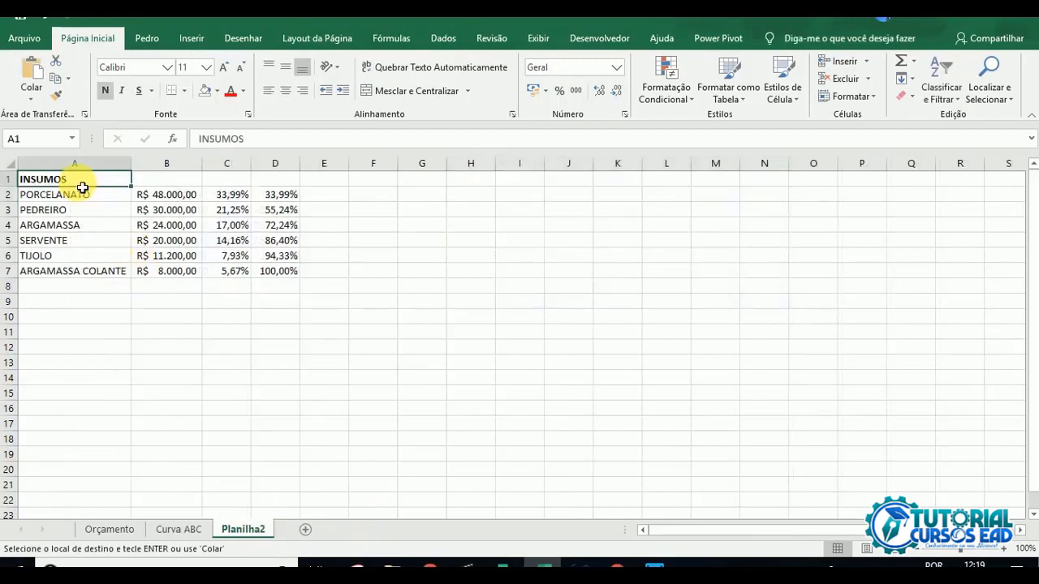
key("ctrl+v")
Step: Try adding a totals row by summing B2:B7 in B8 and copying that SOMA formula to C8
left_click(105, 272)
left_click(152, 288)
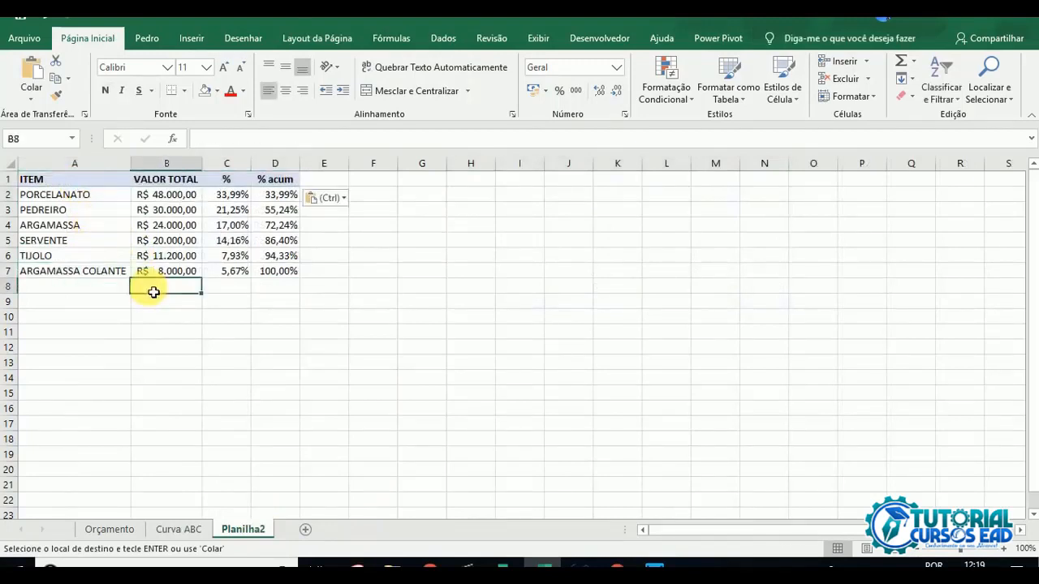
left_click(901, 68)
left_click(900, 65)
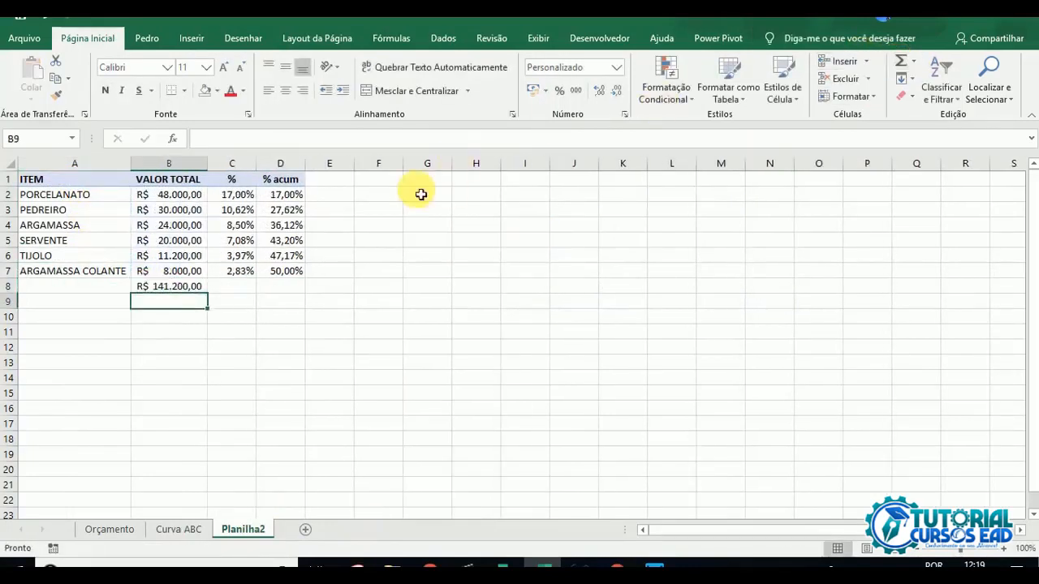
key("ctrl+c")
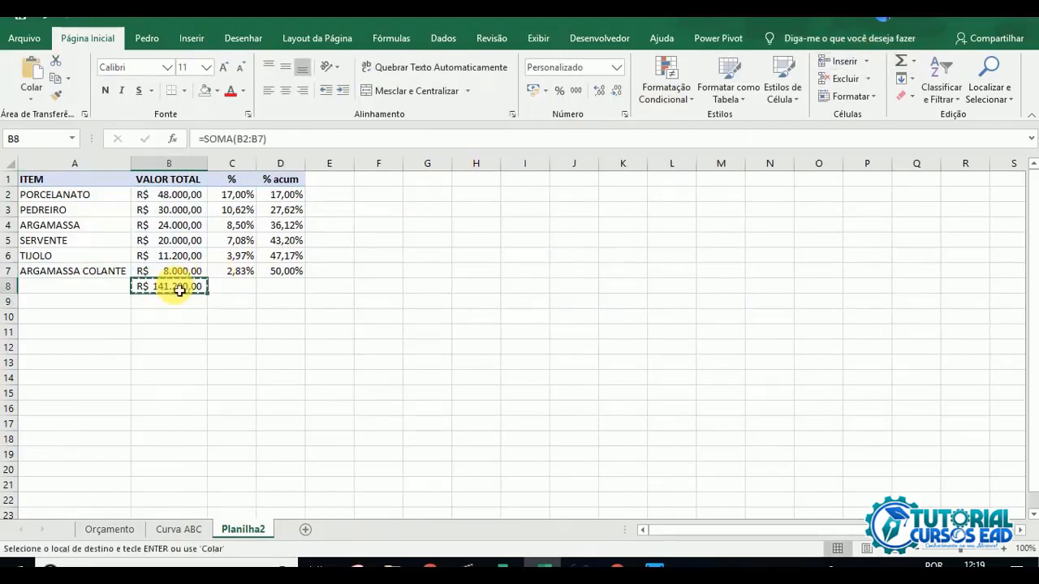
left_click(292, 287)
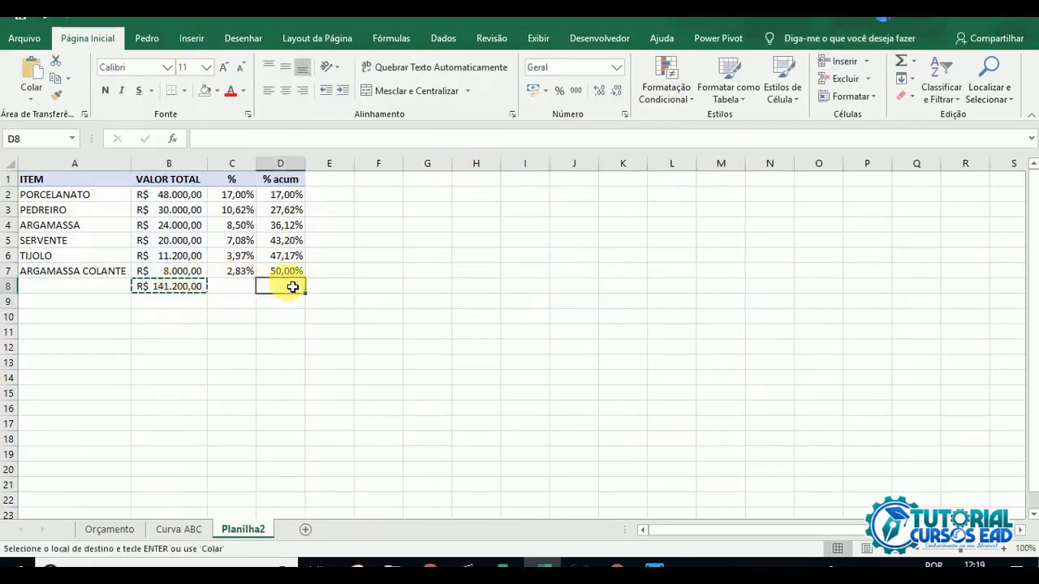
left_click(245, 287)
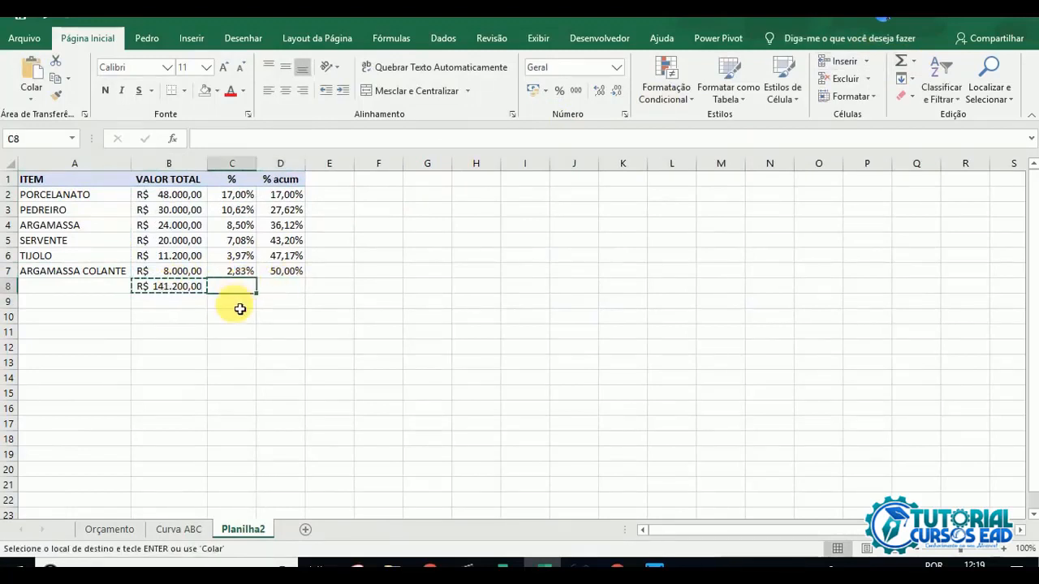
key("ctrl+v")
key("Escape")
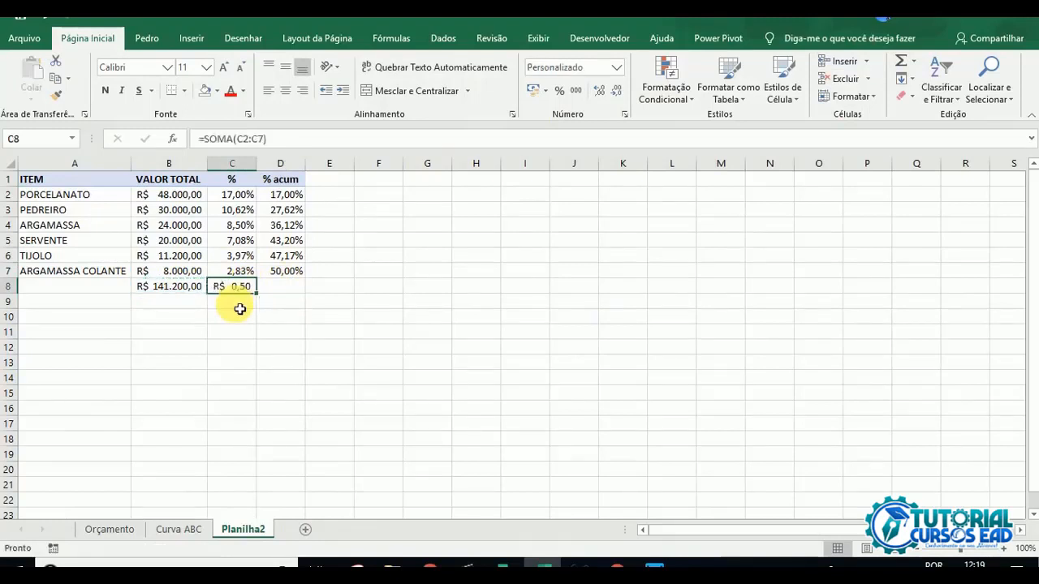
Step: Check the percentages in C2:C7 and clear the SOMA totals from B8 and C8
left_click_drag(236, 195, 251, 272)
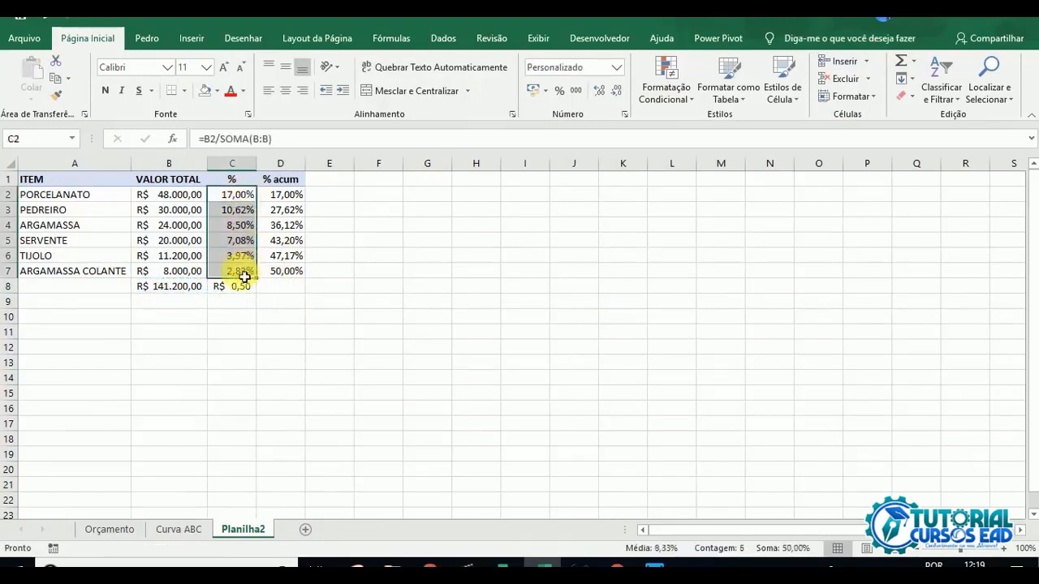
left_click_drag(179, 296, 234, 295)
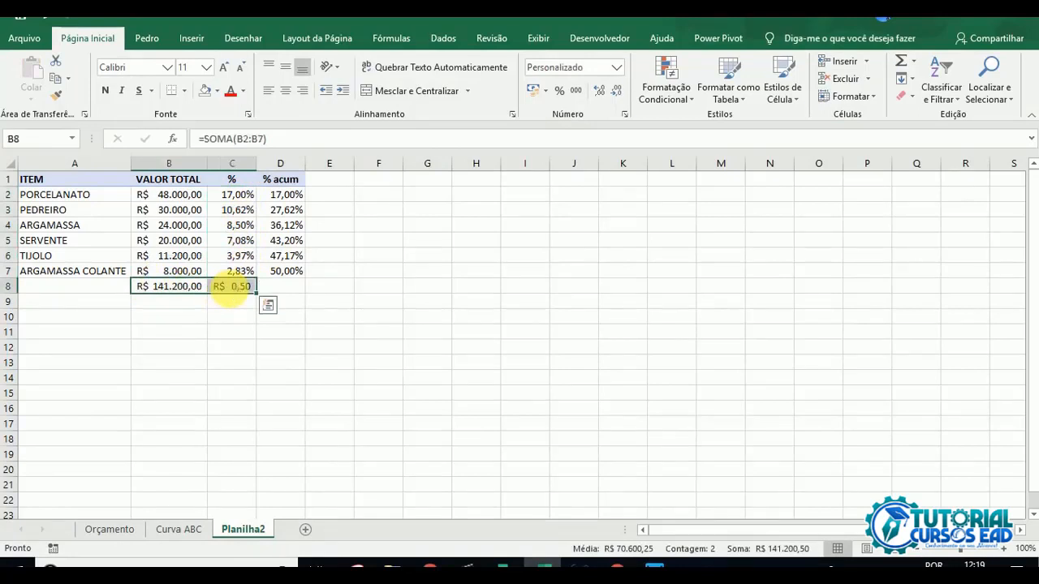
key("Delete")
left_click(185, 291)
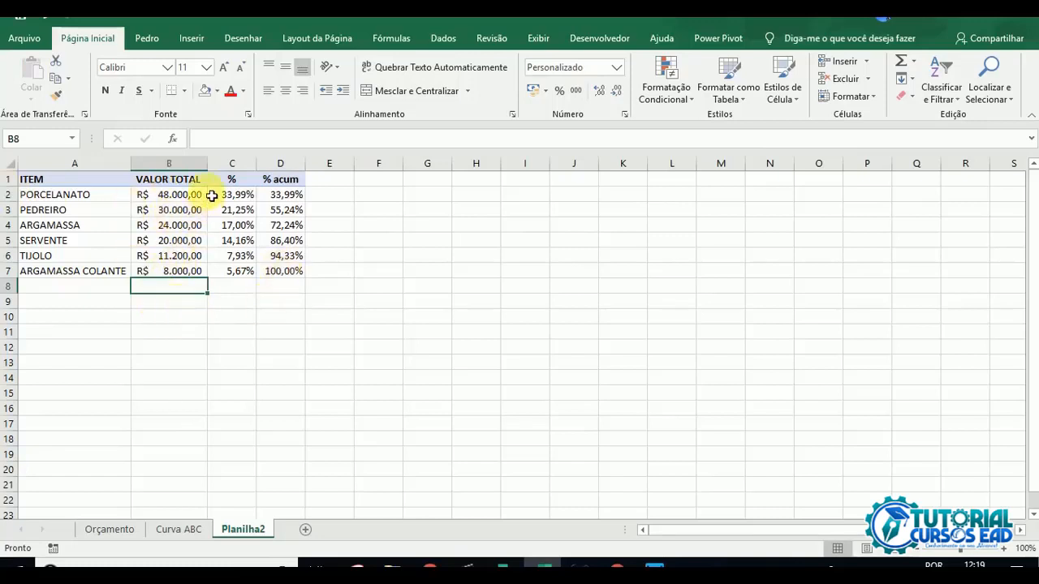
Step: Review the VALOR TOTAL amounts in column B and the SOMASES formula in TIJOLO's row
left_click_drag(211, 196, 196, 271)
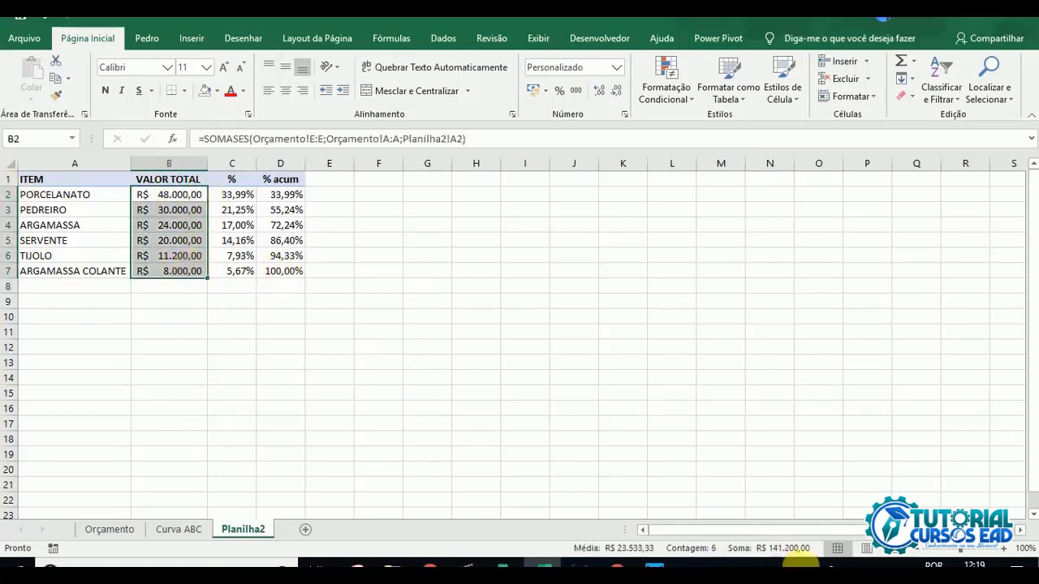
left_click(162, 163)
left_click(194, 332)
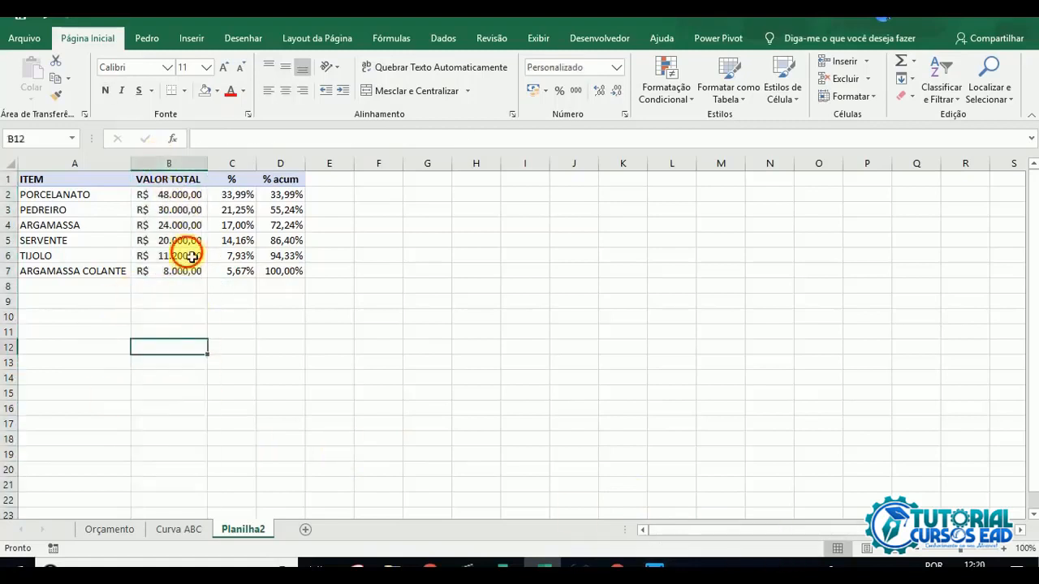
left_click(188, 255)
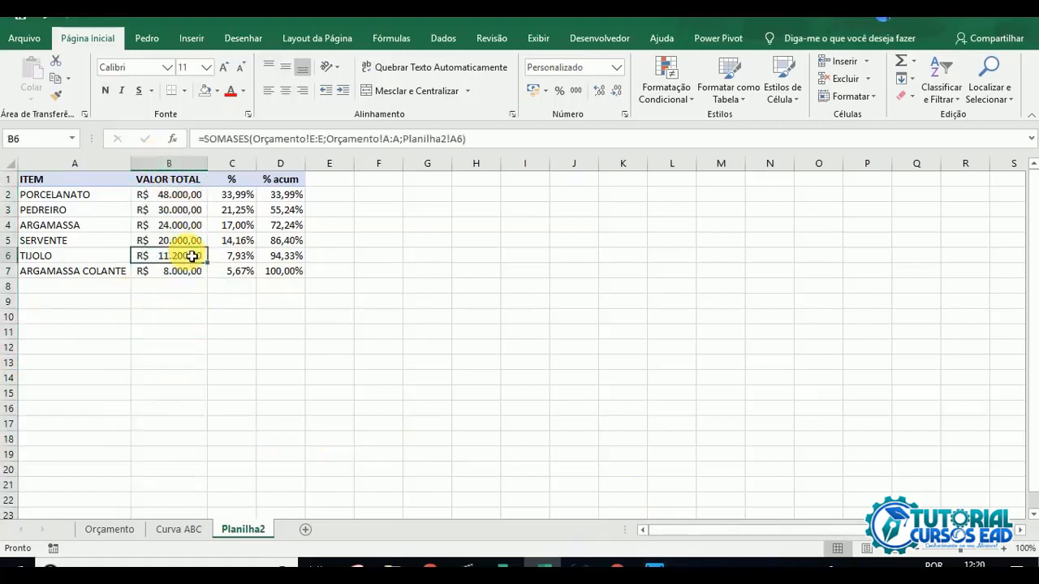
Step: Rename the Planilha2 sheet as Curva ABC 2
right_click(231, 534)
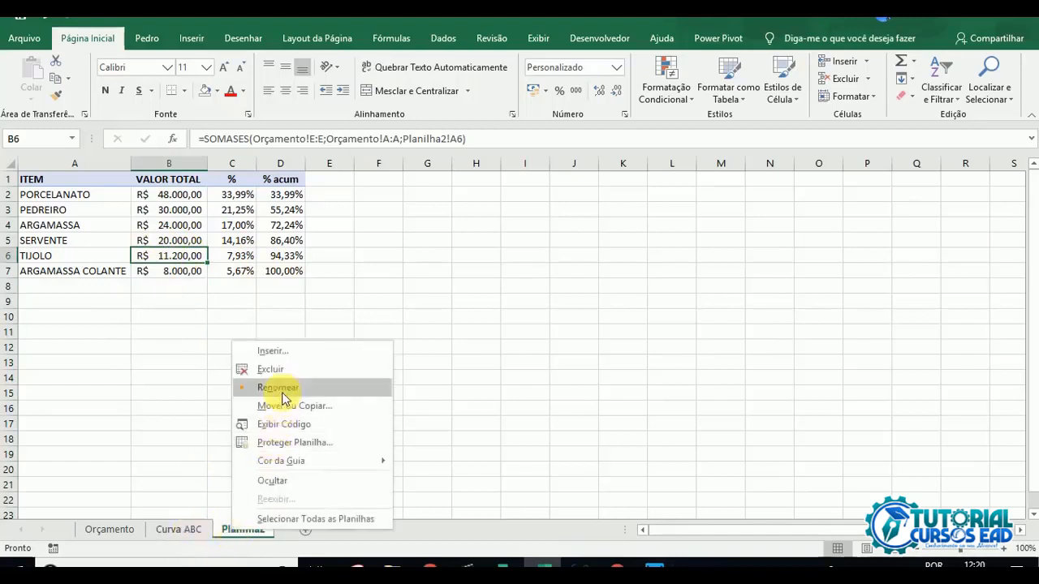
left_click(284, 388)
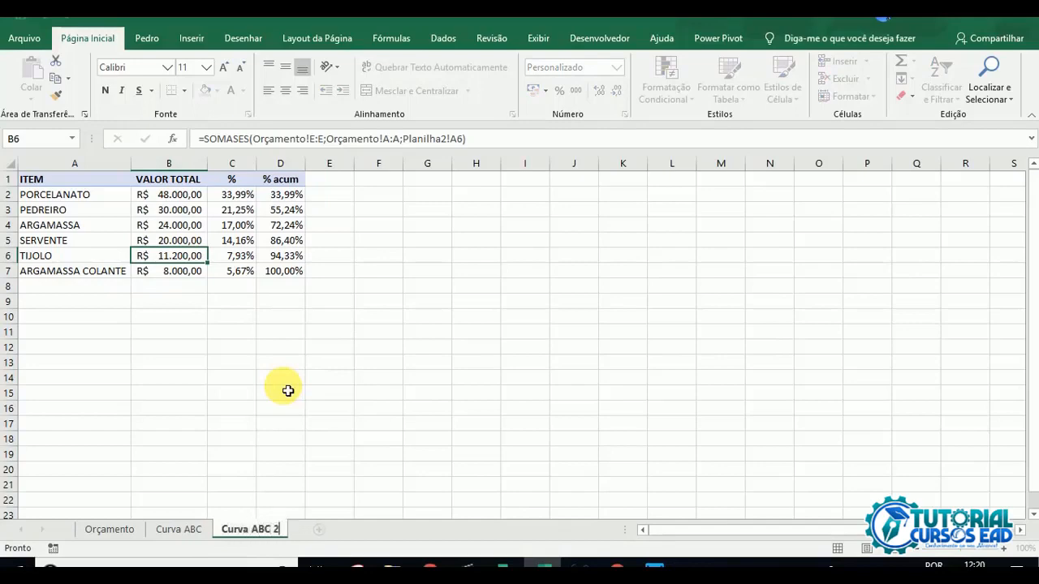
left_click(287, 390)
Step: Review the item totals and percentages in the Curva ABC pivot table alongside the Orçamento sheet
left_click(183, 529)
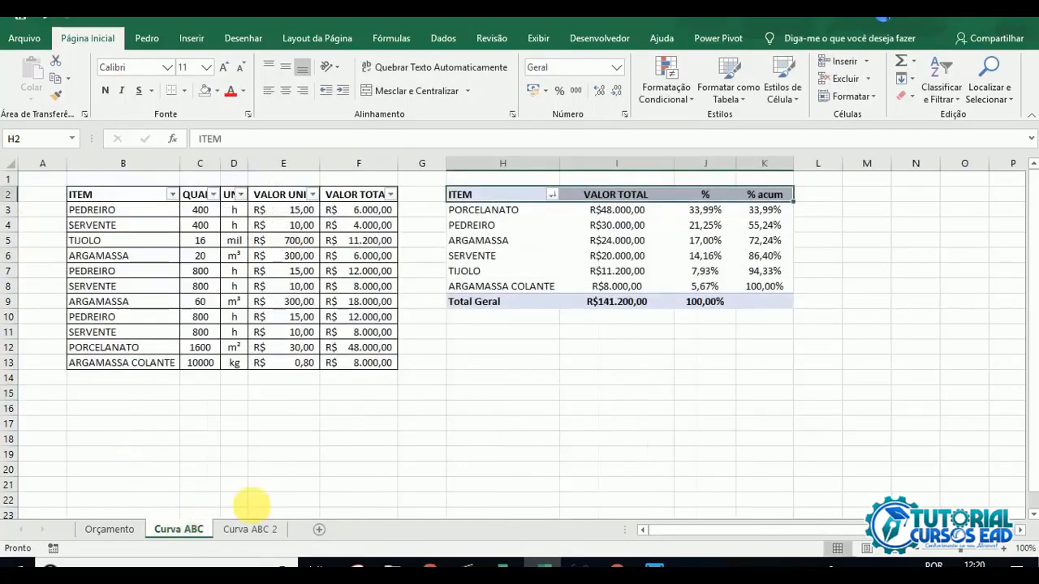
left_click(521, 221)
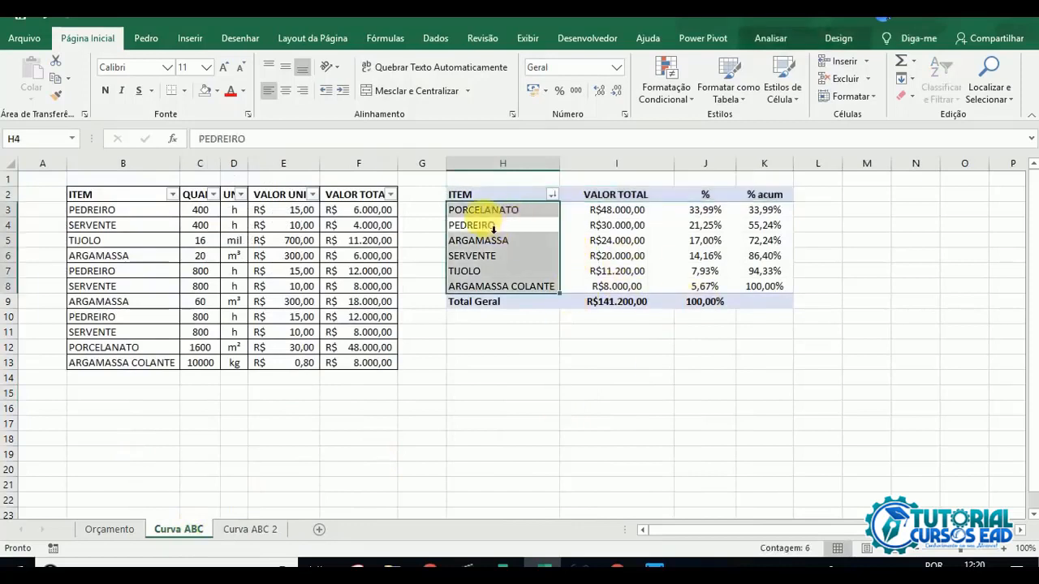
left_click(490, 222)
left_click(490, 230)
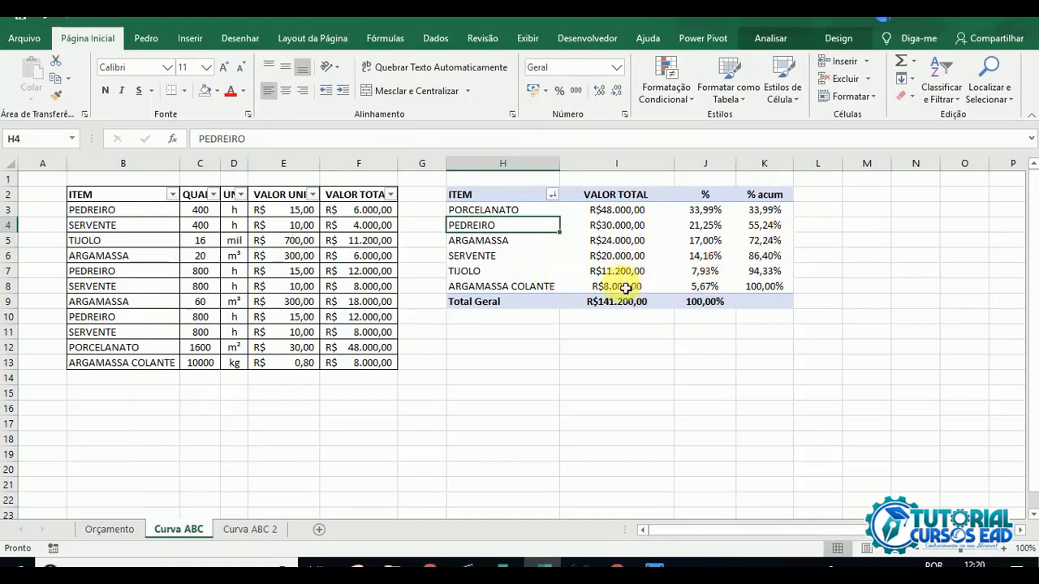
left_click(670, 232)
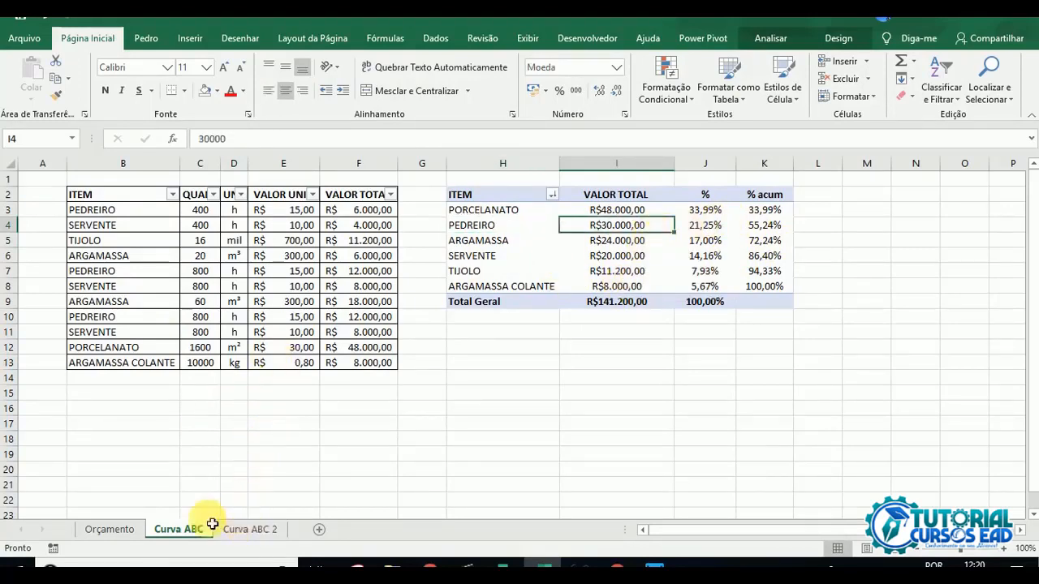
left_click(107, 531)
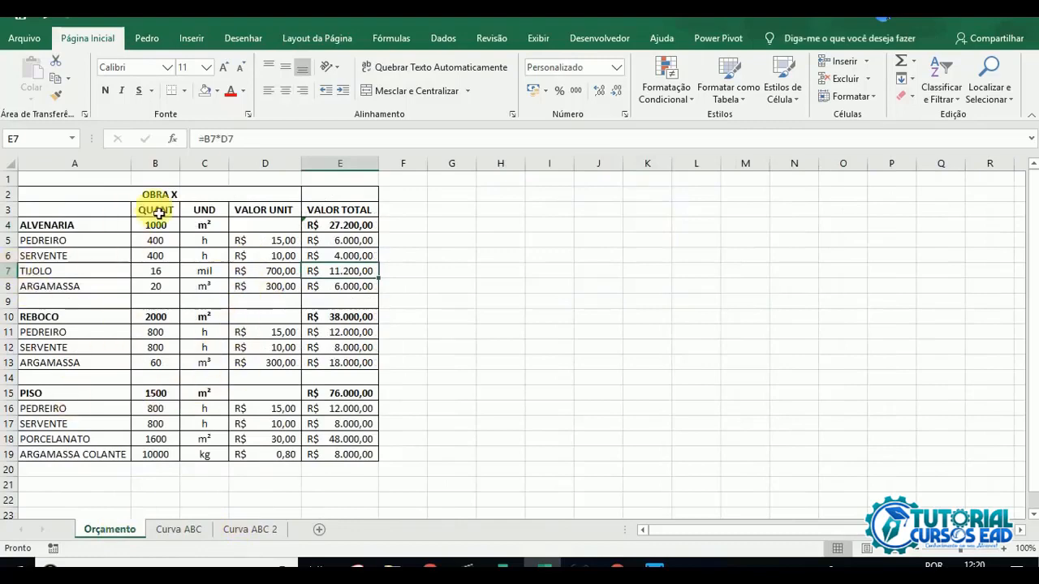
left_click(170, 535)
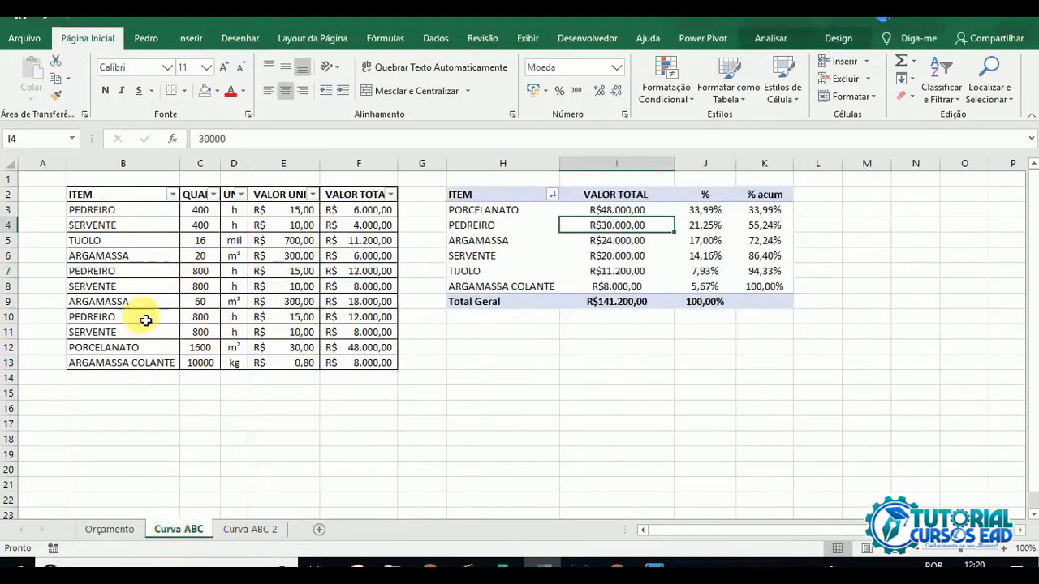
Step: Compare the budget items on the Orçamento sheet with the tables on the Curva ABC and Curva ABC 2 sheets
left_click(108, 529)
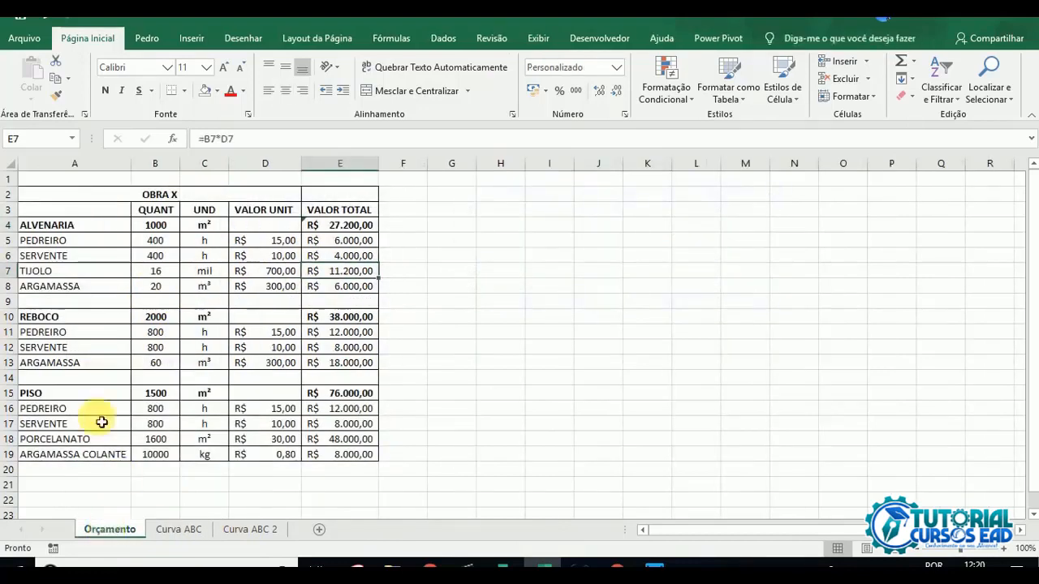
left_click(178, 529)
left_click(203, 301)
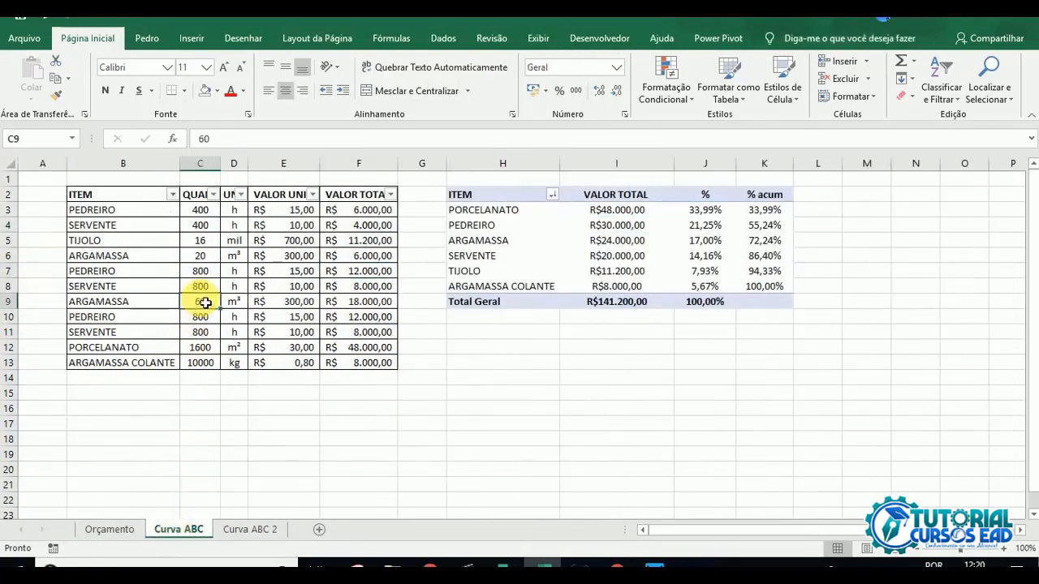
left_click(248, 536)
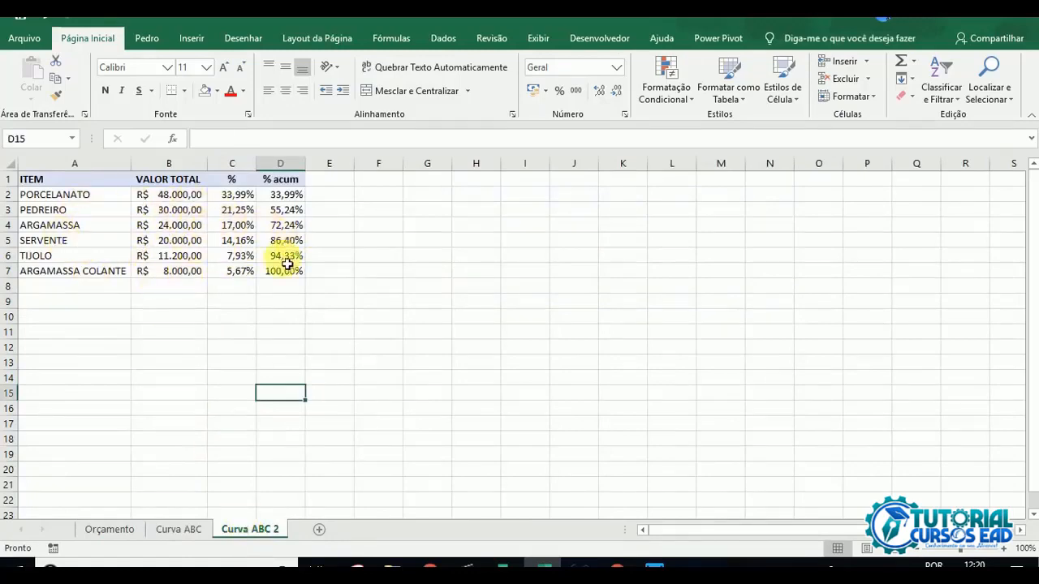
left_click(177, 529)
left_click_drag(139, 214, 270, 302)
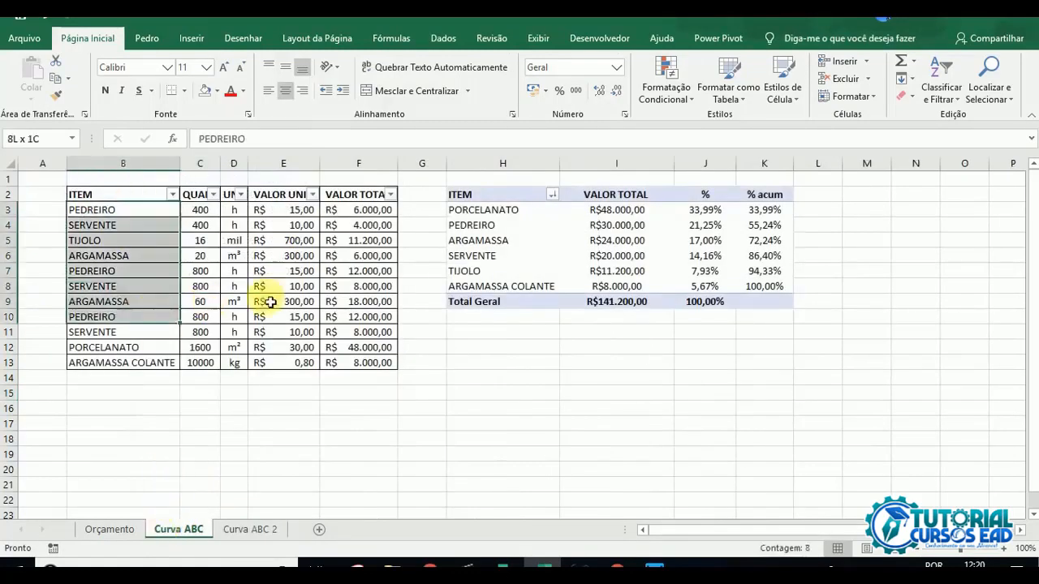
left_click(370, 286)
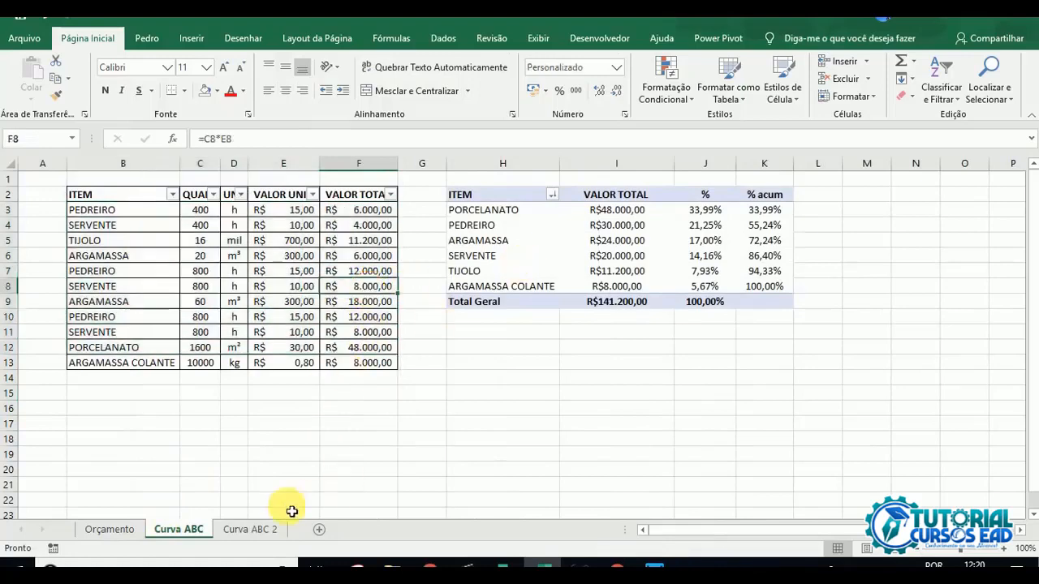
Step: Insert a 2D clustered column chart based on the pivot table on the Curva ABC sheet
left_click(508, 227)
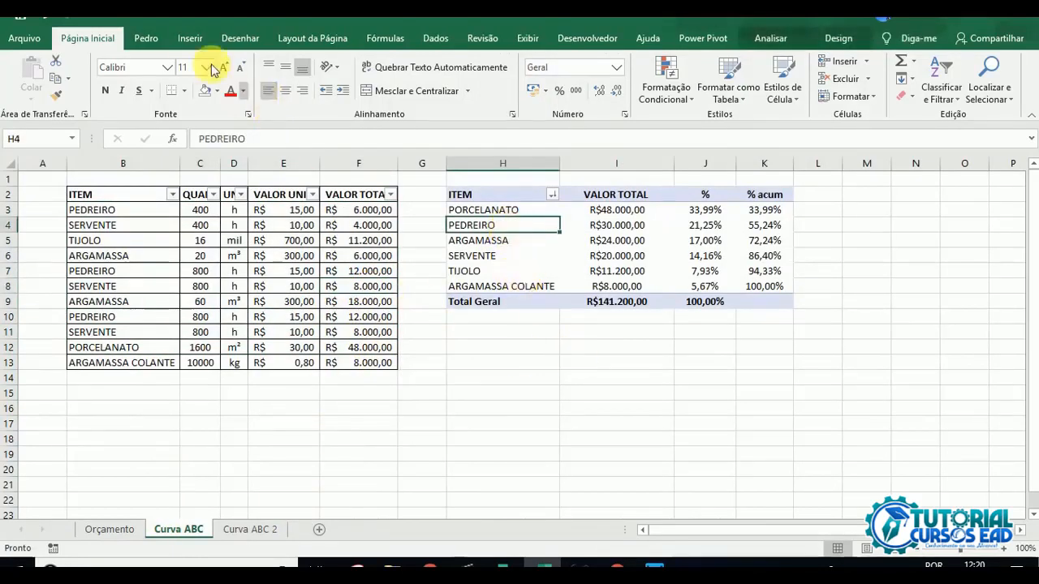
left_click(190, 39)
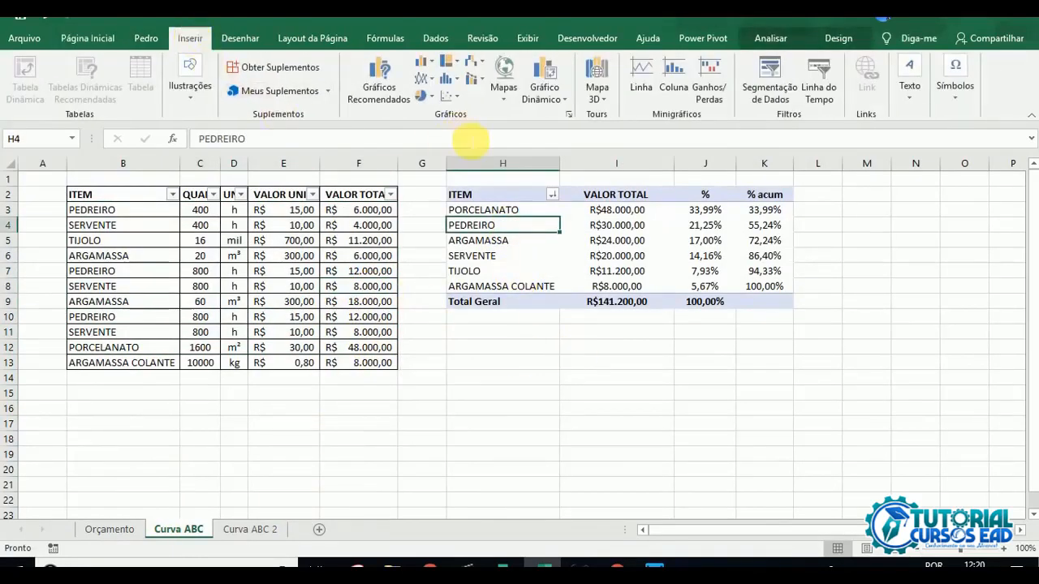
left_click(421, 63)
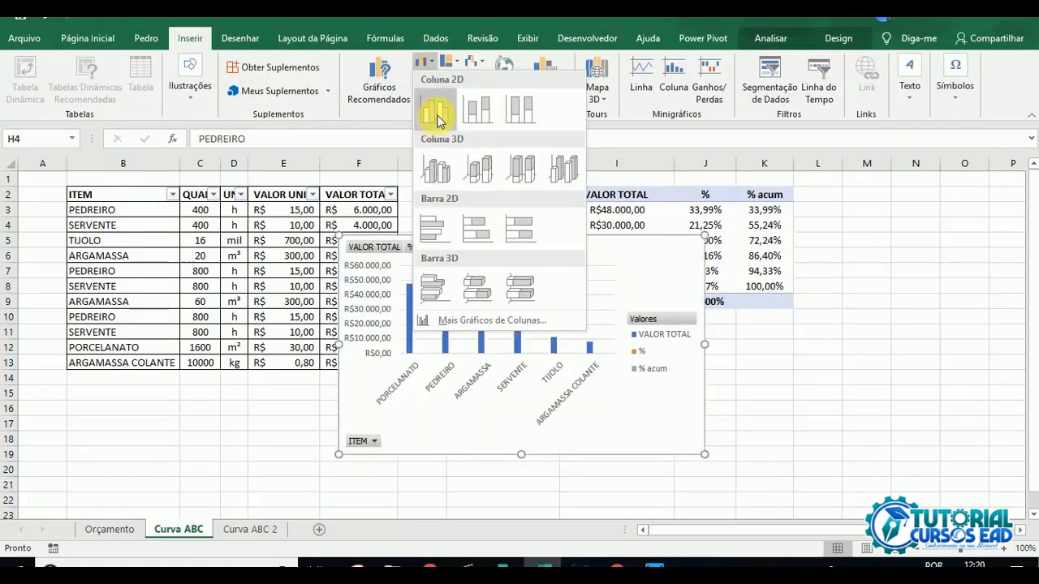
left_click(437, 113)
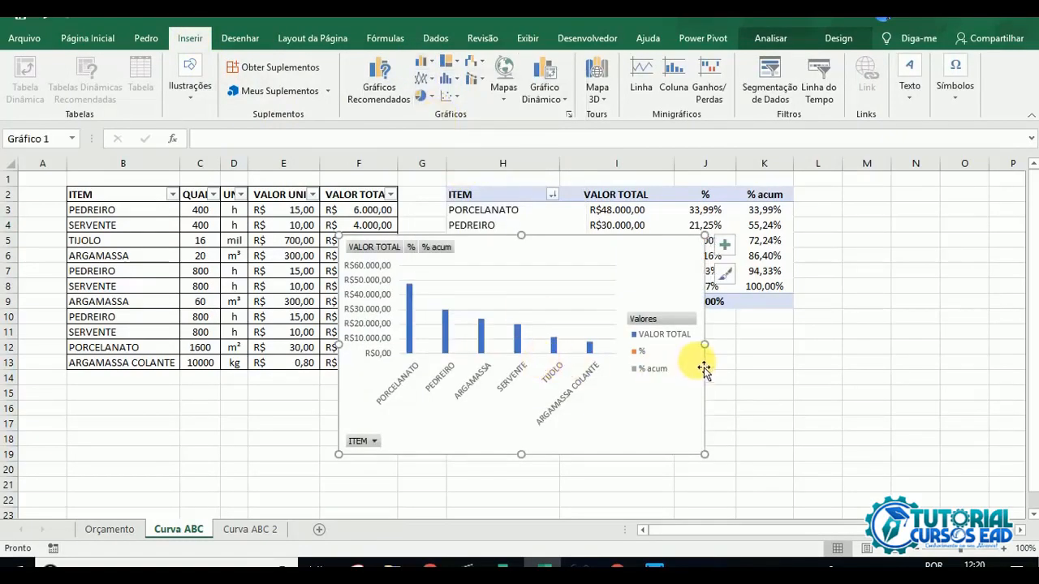
Step: Move the column chart below the pivot table and enlarge it to about row 30
left_click_drag(646, 270, 746, 373)
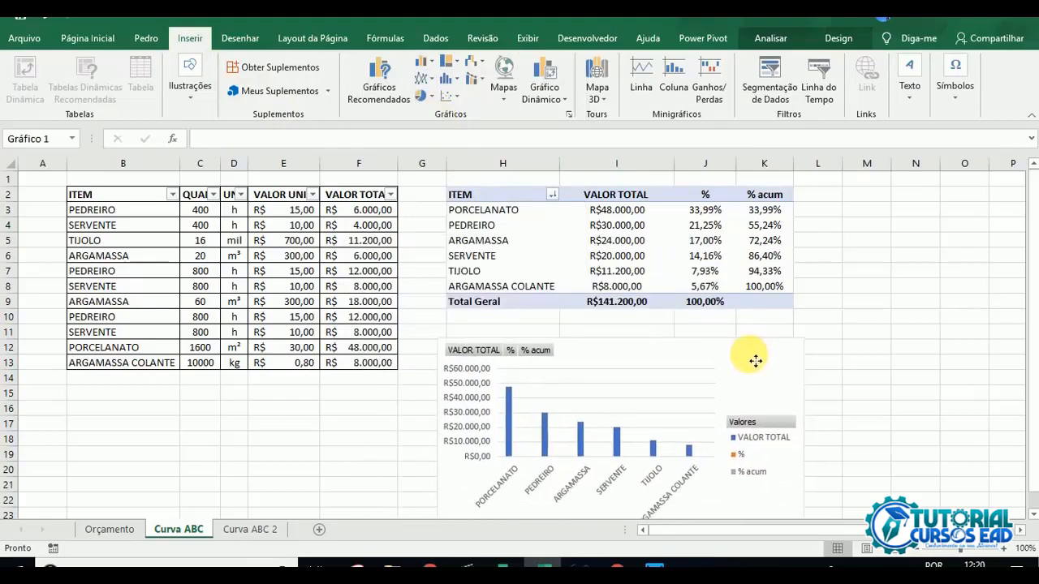
scroll(503, 341, "down", 4)
scroll(718, 373, "up", 2)
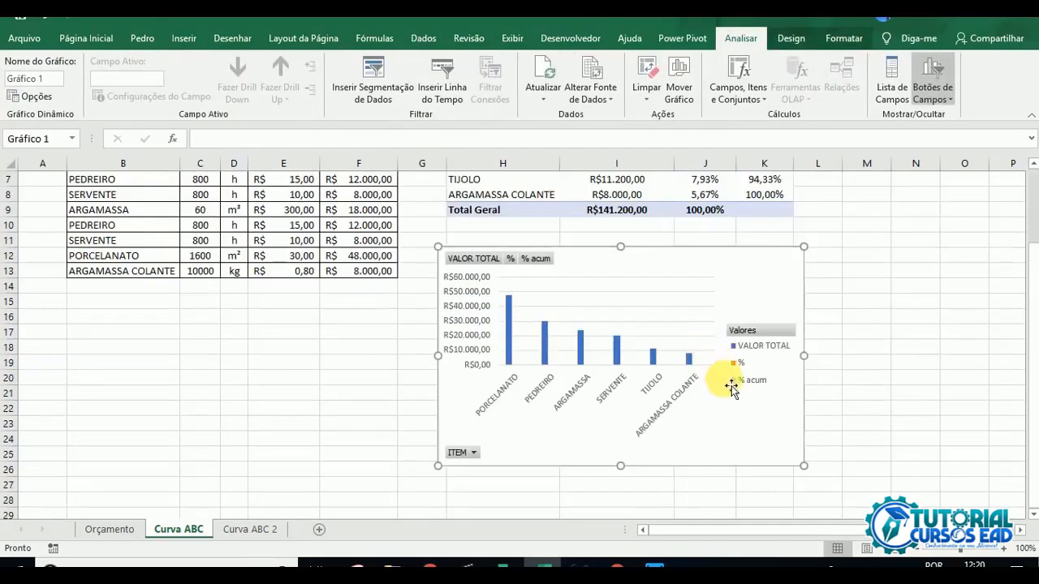
scroll(733, 387, "down", 1)
scroll(1021, 536, "right", 3)
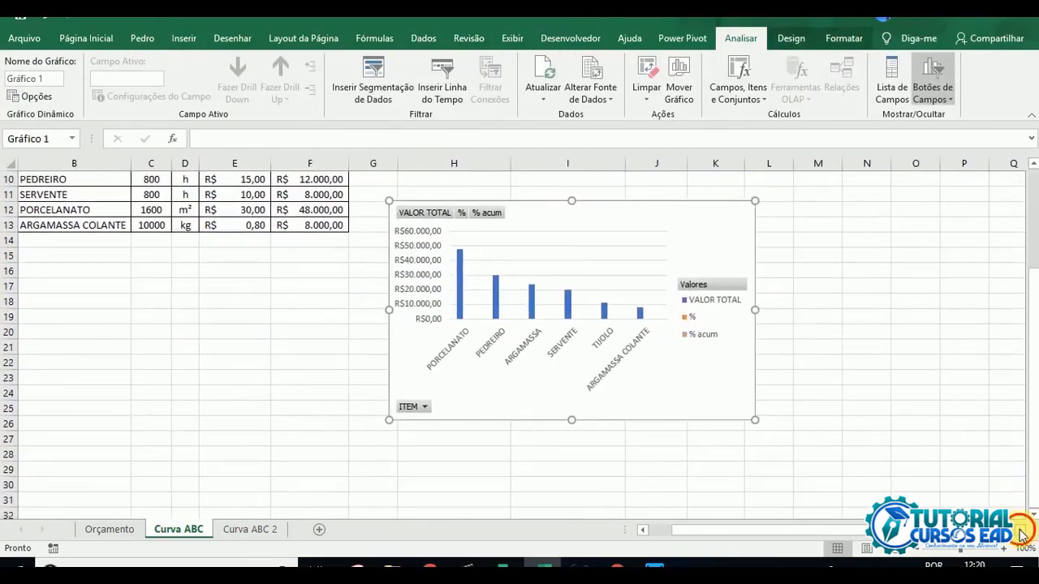
left_click_drag(601, 419, 875, 484)
Step: Remove the % field from the pivot table's values, keeping VALOR TOTAL and % acum
scroll(682, 382, "up", 3)
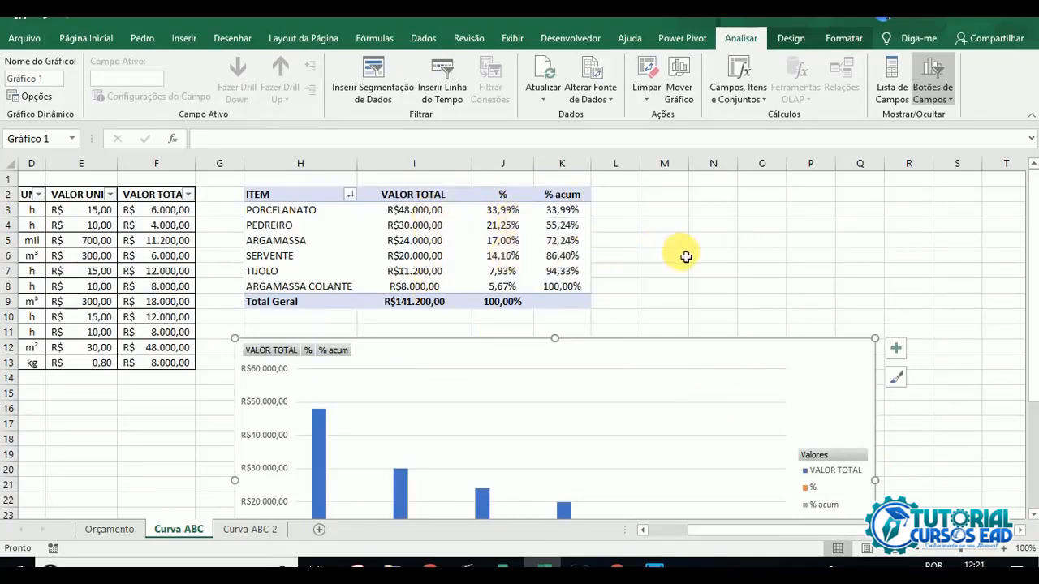
scroll(455, 324, "down", 3)
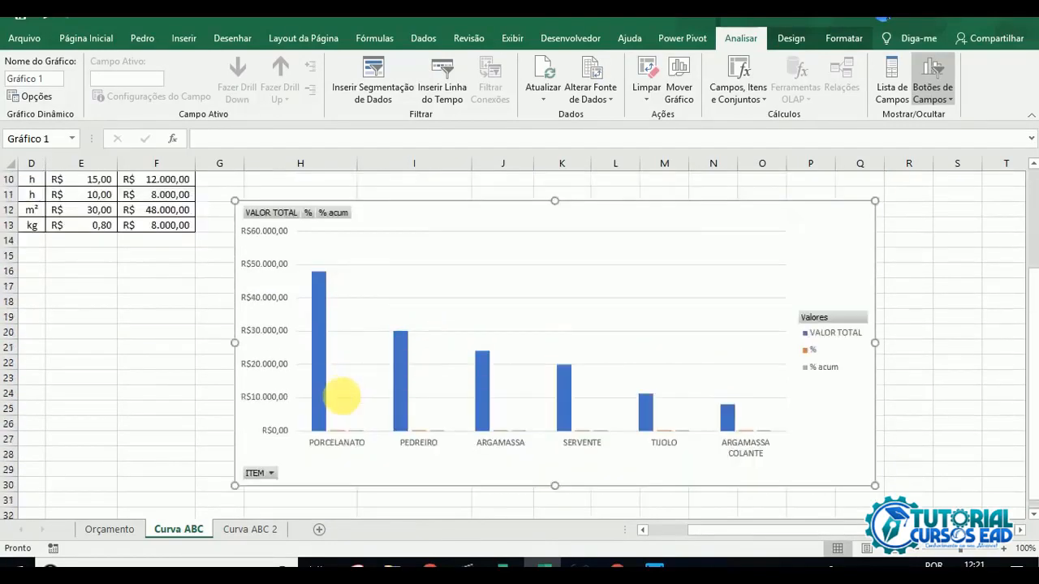
scroll(350, 445, "up", 2)
scroll(344, 436, "down", 3)
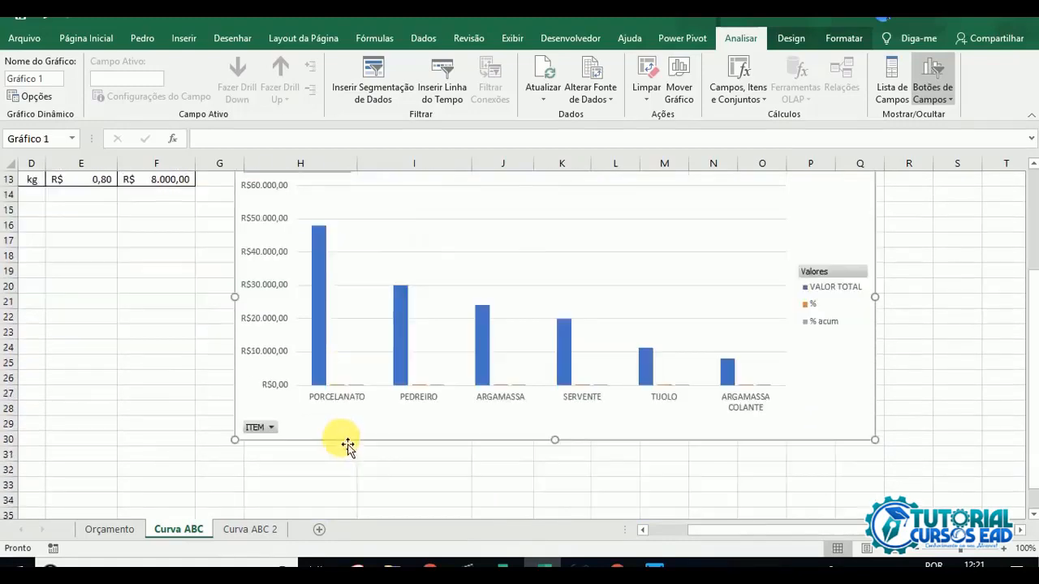
scroll(357, 398, "up", 4)
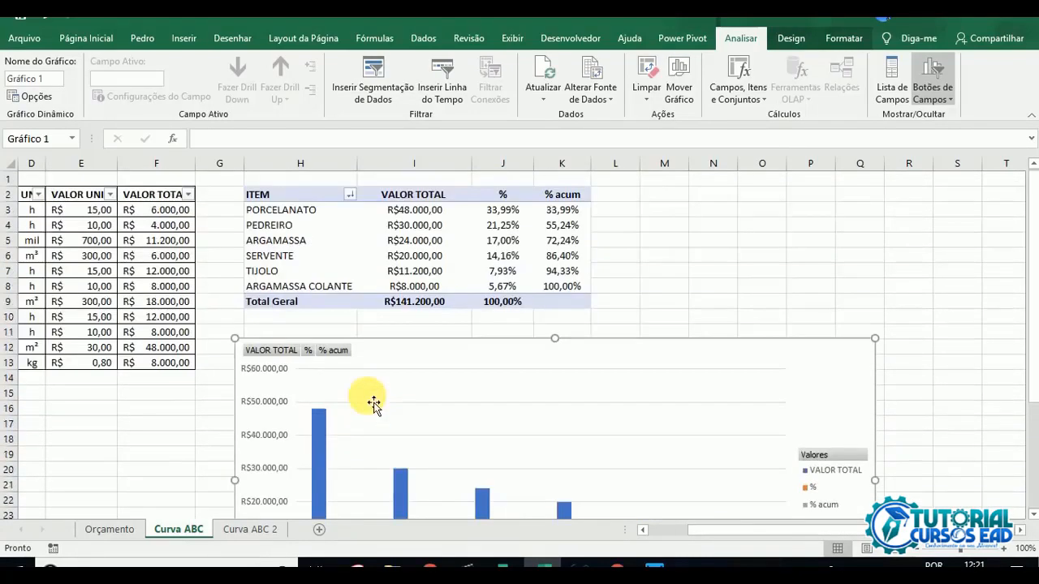
left_click(514, 225)
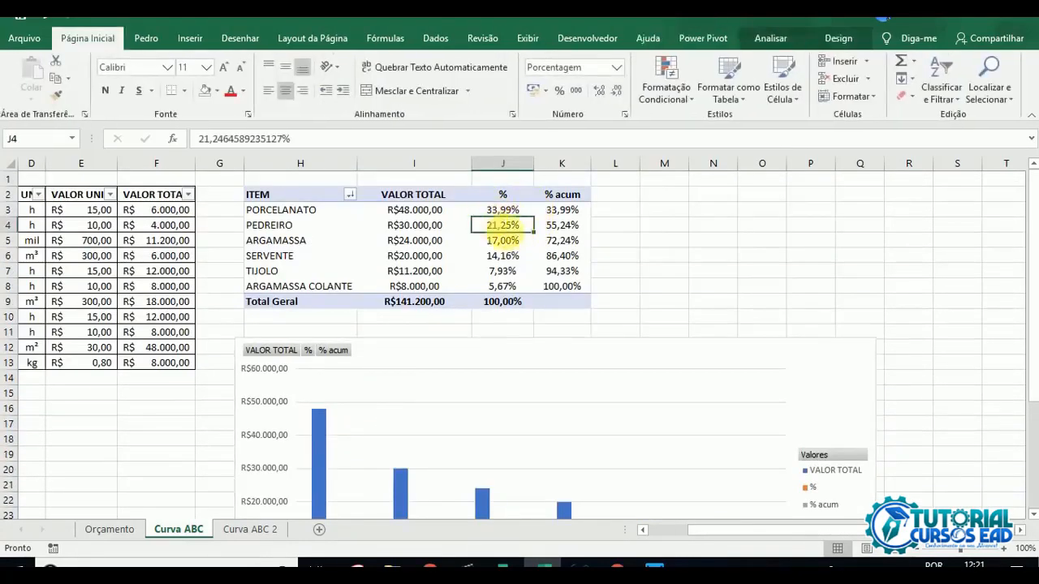
left_click(771, 38)
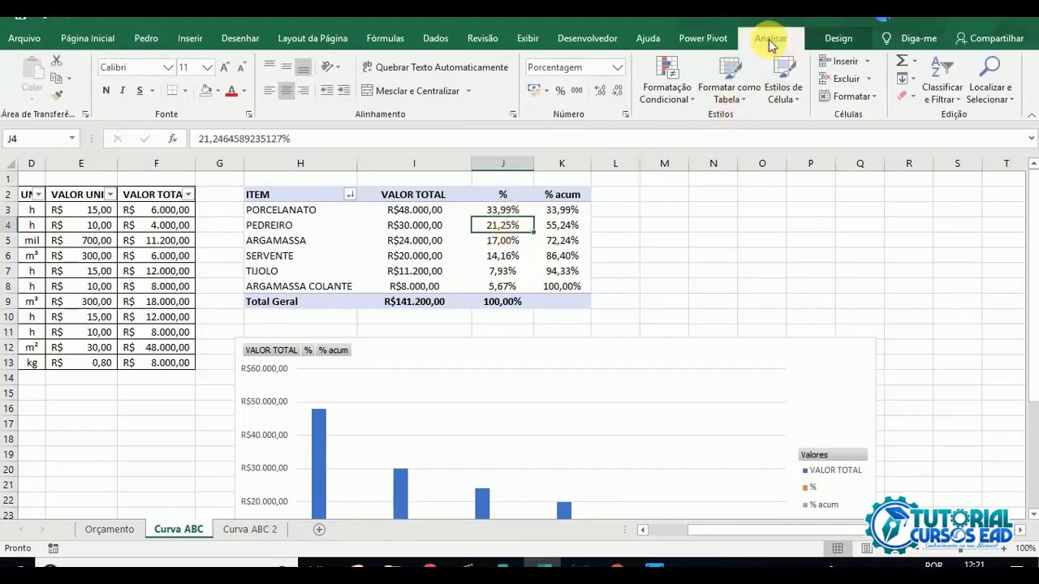
left_click(955, 110)
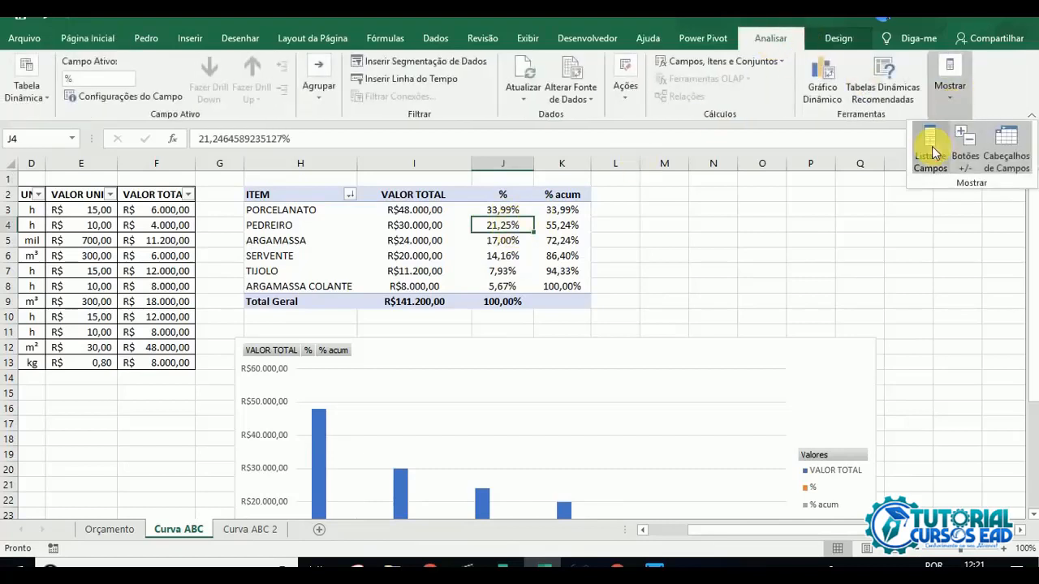
left_click(937, 150)
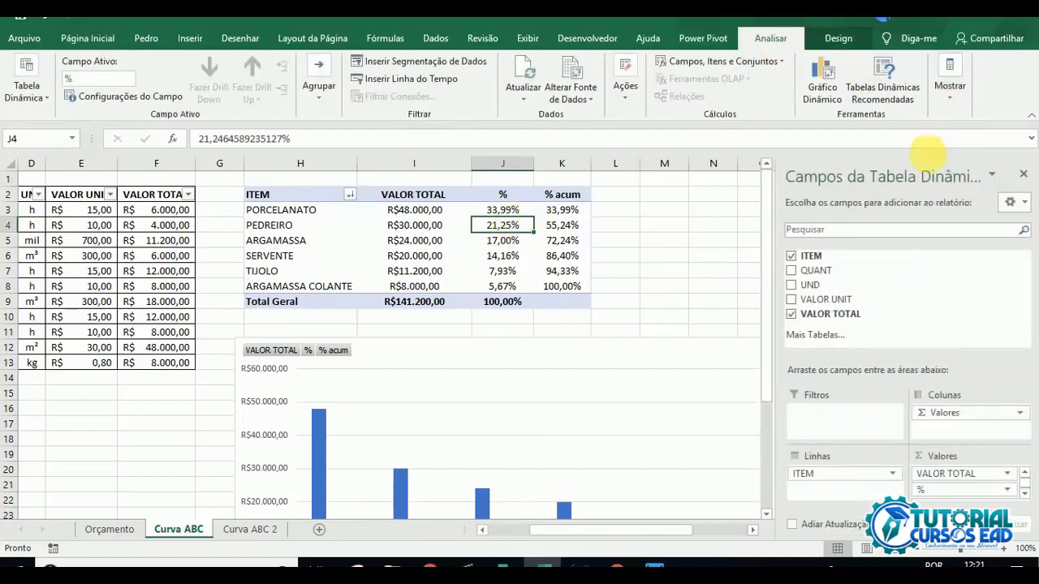
left_click(1028, 497)
left_click_drag(983, 486, 822, 464)
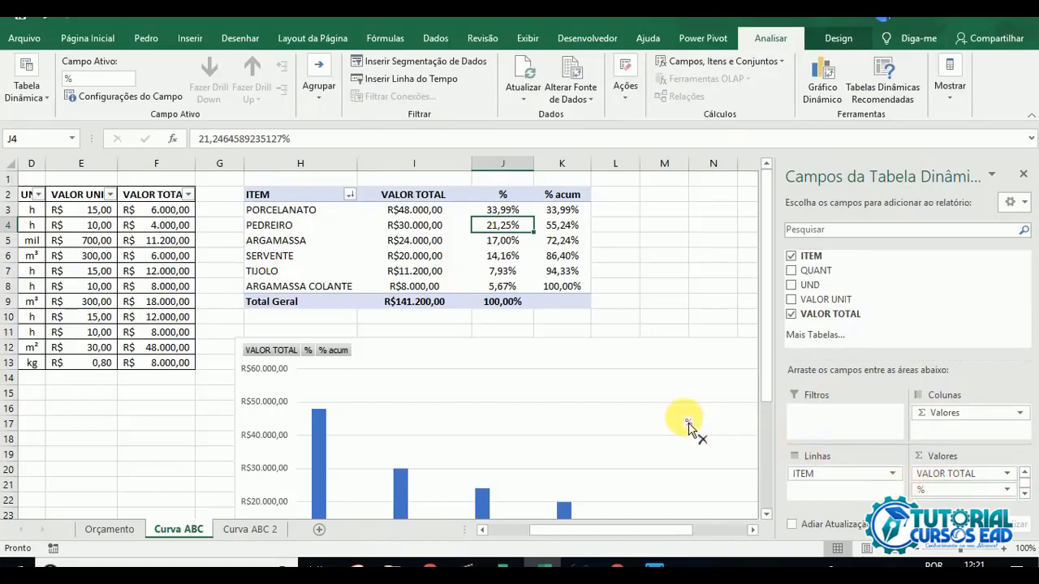
left_click_drag(688, 428, 690, 429)
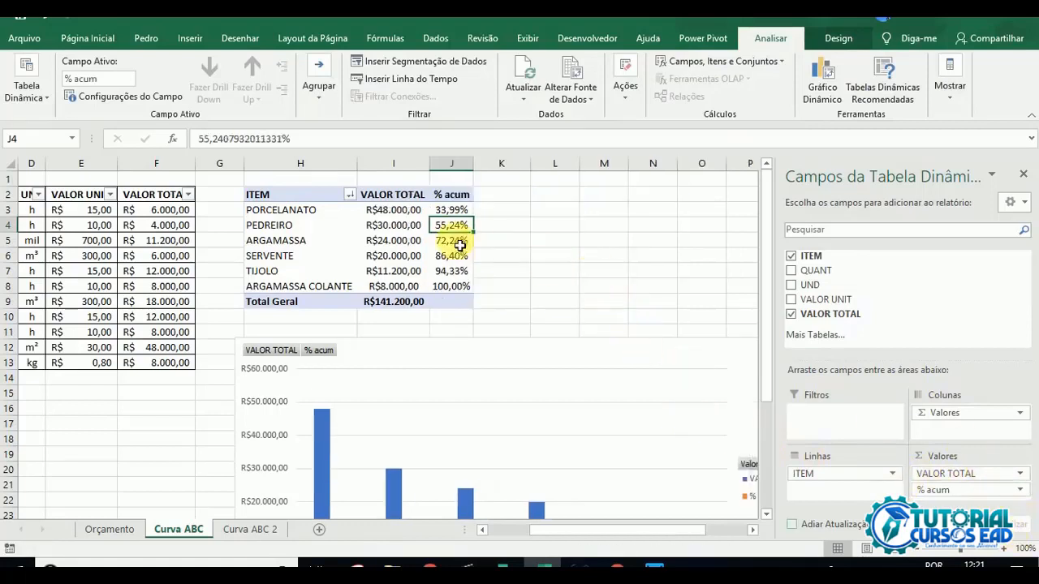
left_click(566, 274)
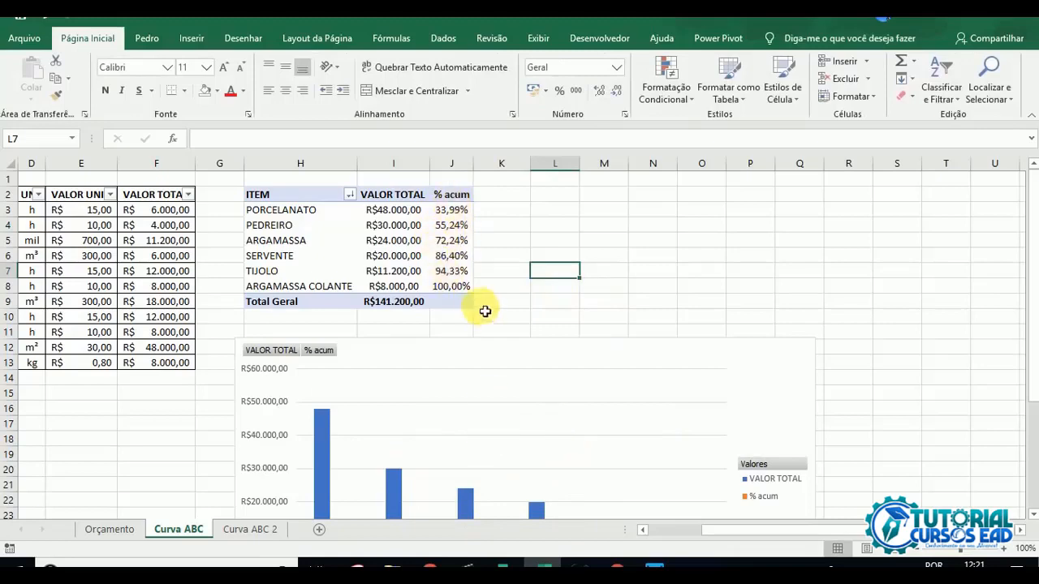
Step: Plot the chart's % acum series on the secondary axis
scroll(480, 308, "down", 4)
scroll(480, 309, "up", 1)
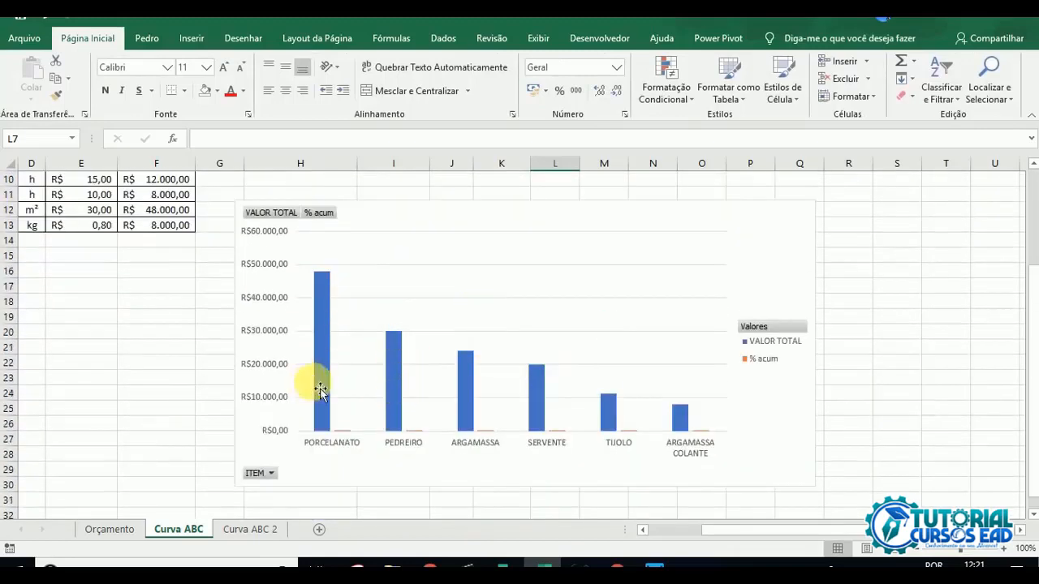
left_click(345, 437)
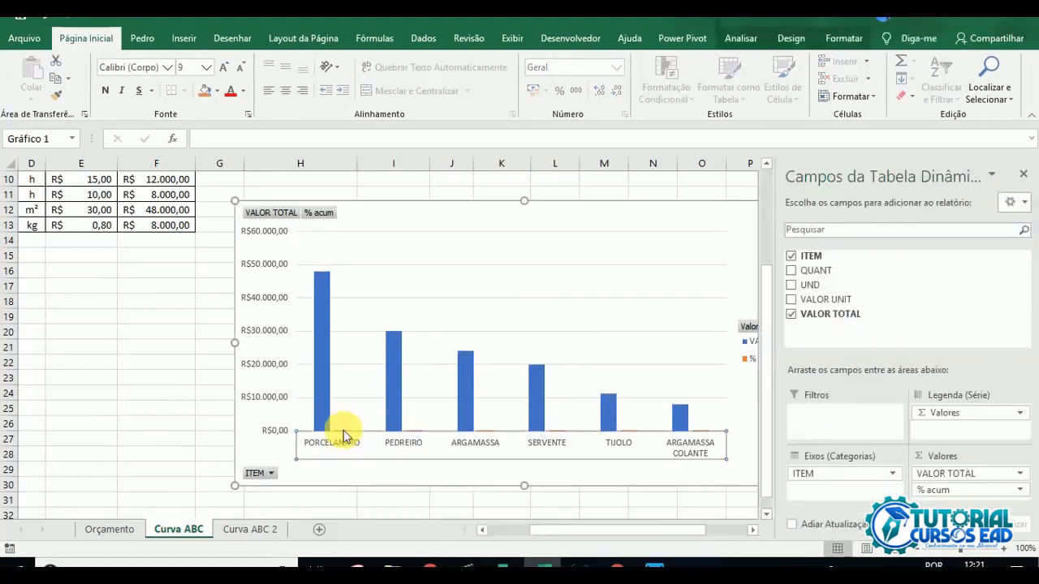
left_click(754, 411)
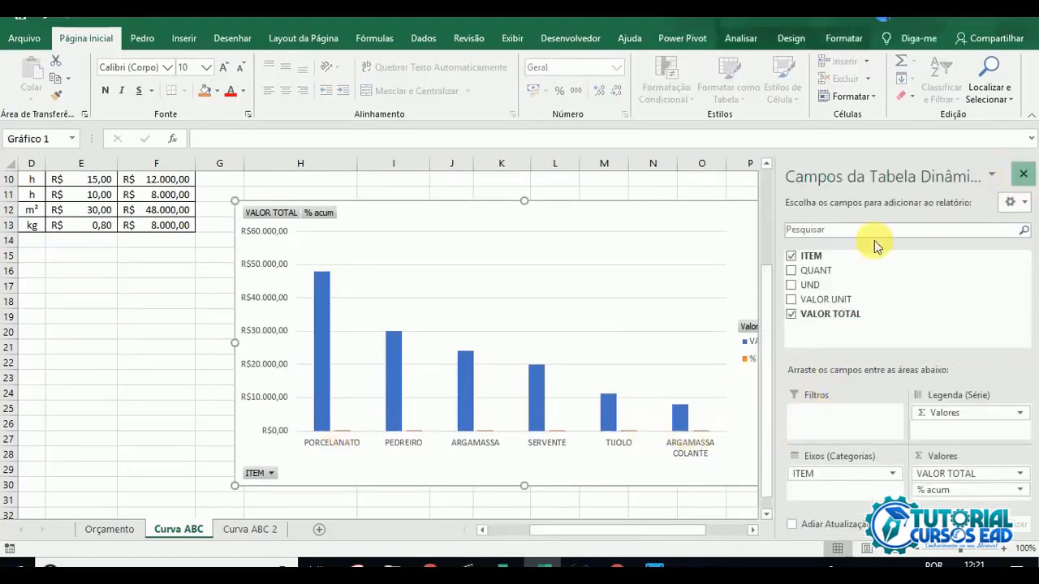
left_click(1024, 173)
left_click(769, 361)
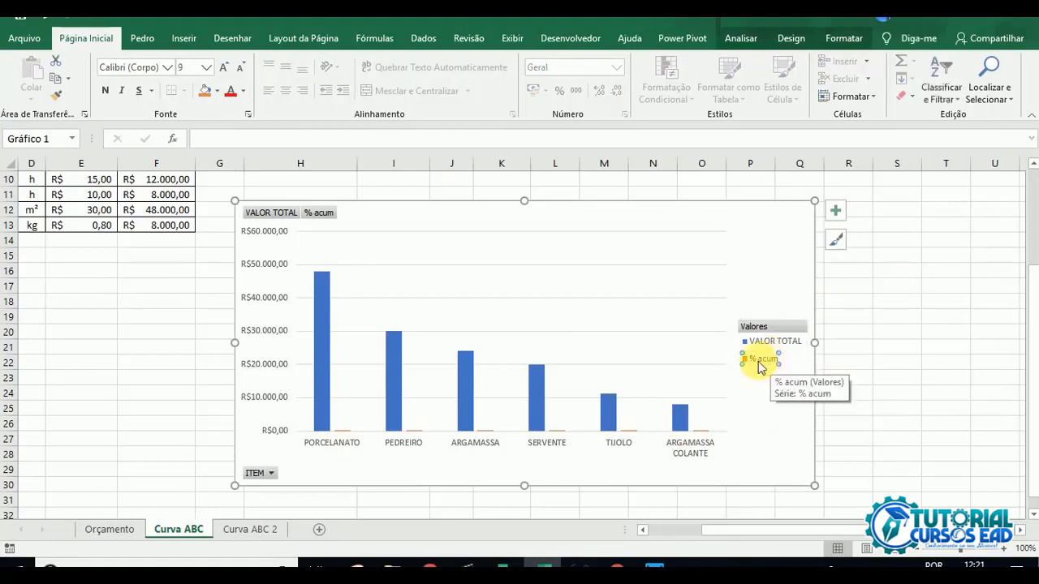
right_click(758, 363)
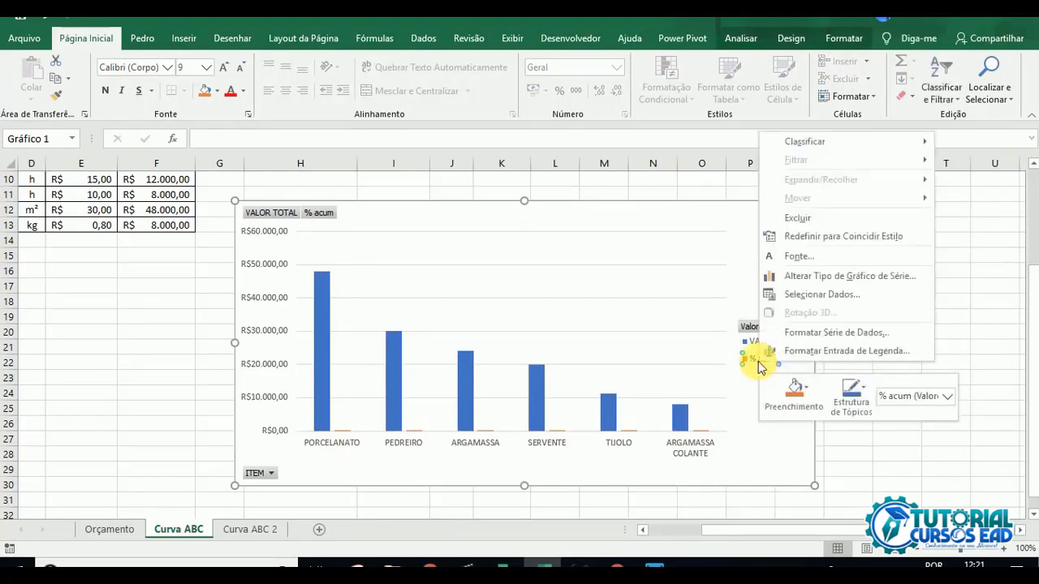
left_click(837, 334)
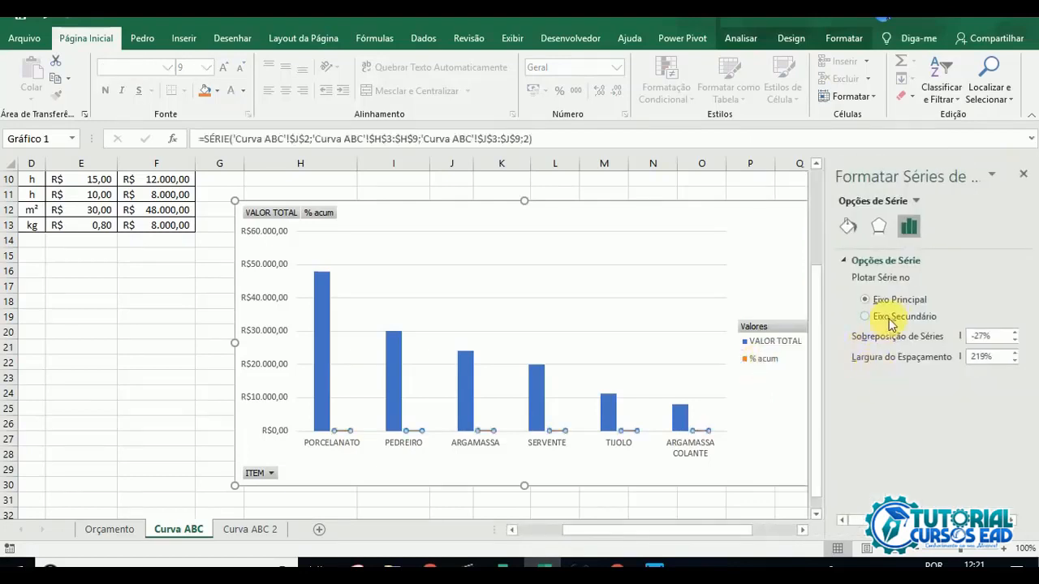
left_click(896, 320)
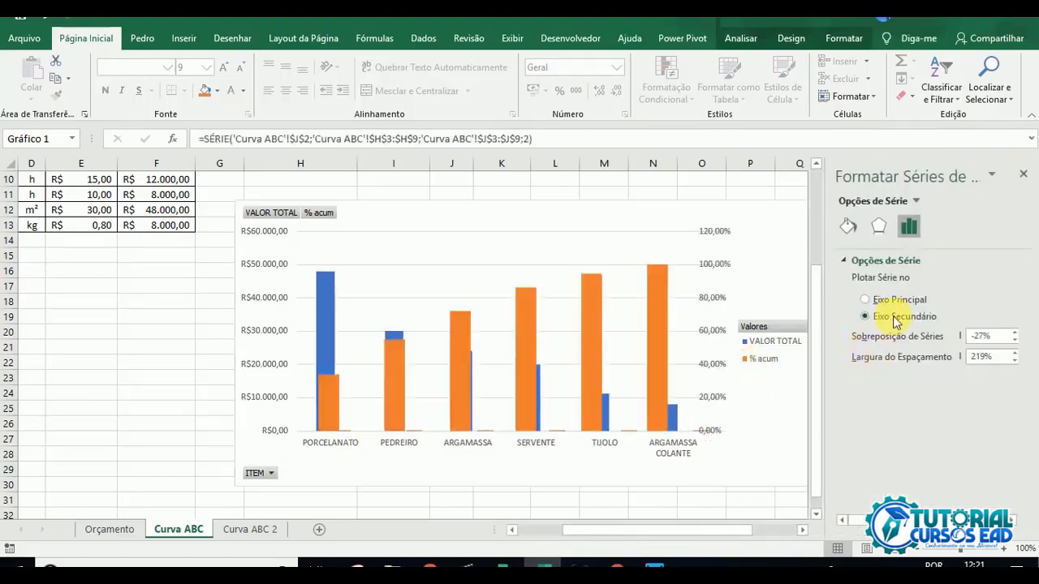
left_click(1024, 177)
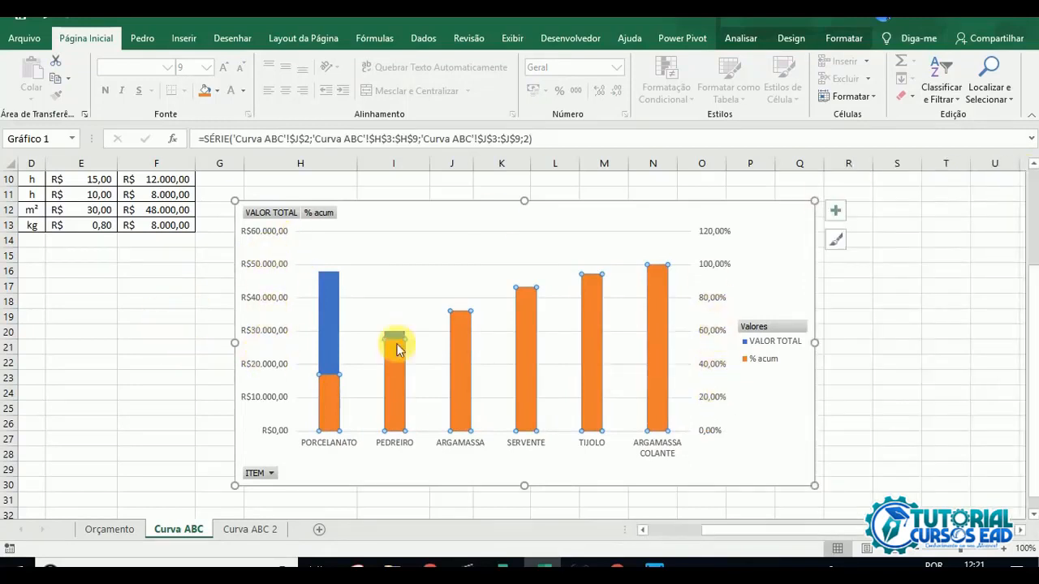
Step: Compare the chart's VALOR TOTAL and % acum columns with the pivot table amounts and cumulative percentages
mouse_move(326, 302)
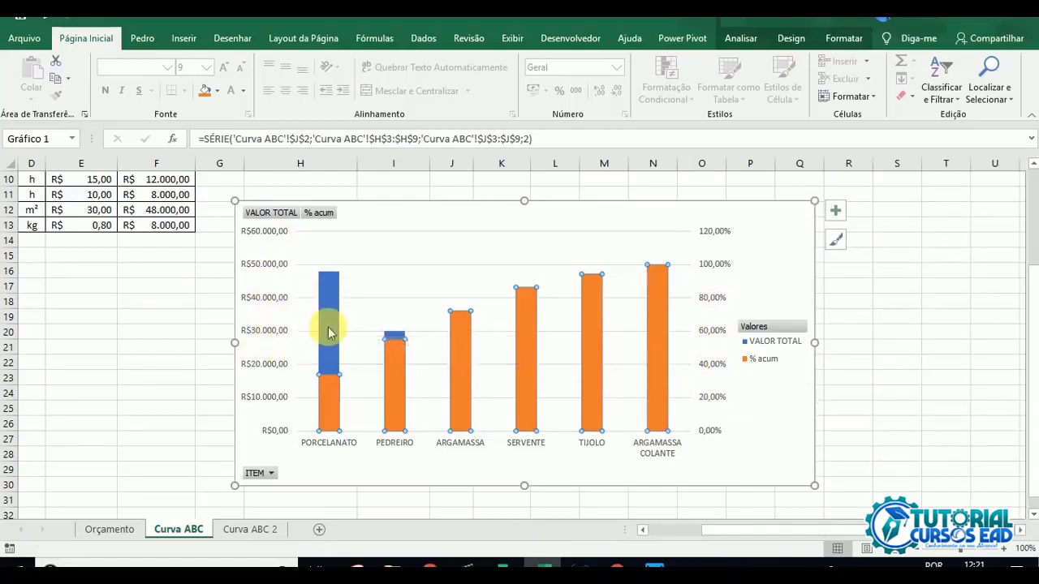
scroll(322, 316, "up", 3)
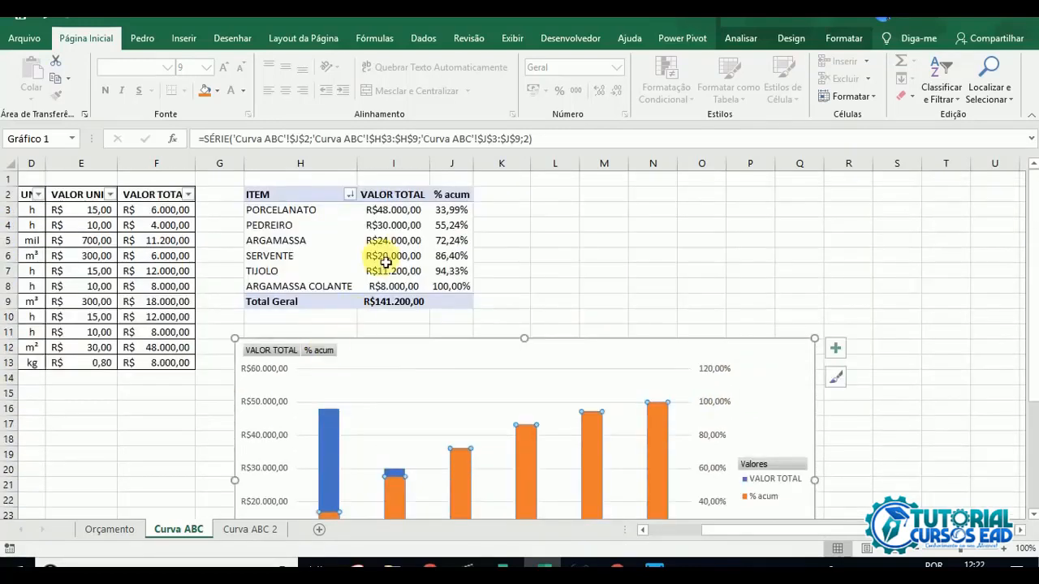
scroll(323, 388, "down", 2)
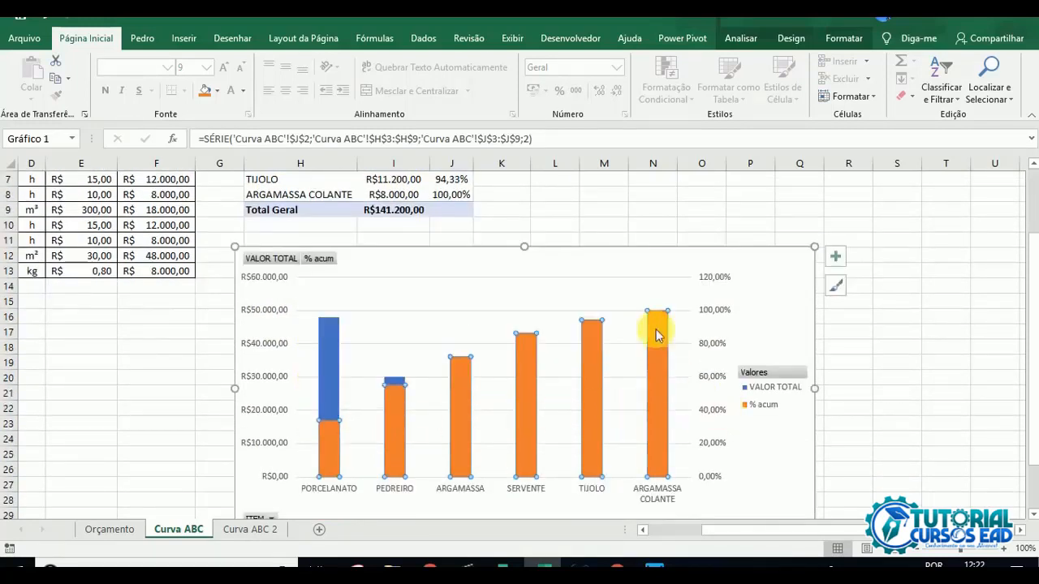
mouse_move(394, 398)
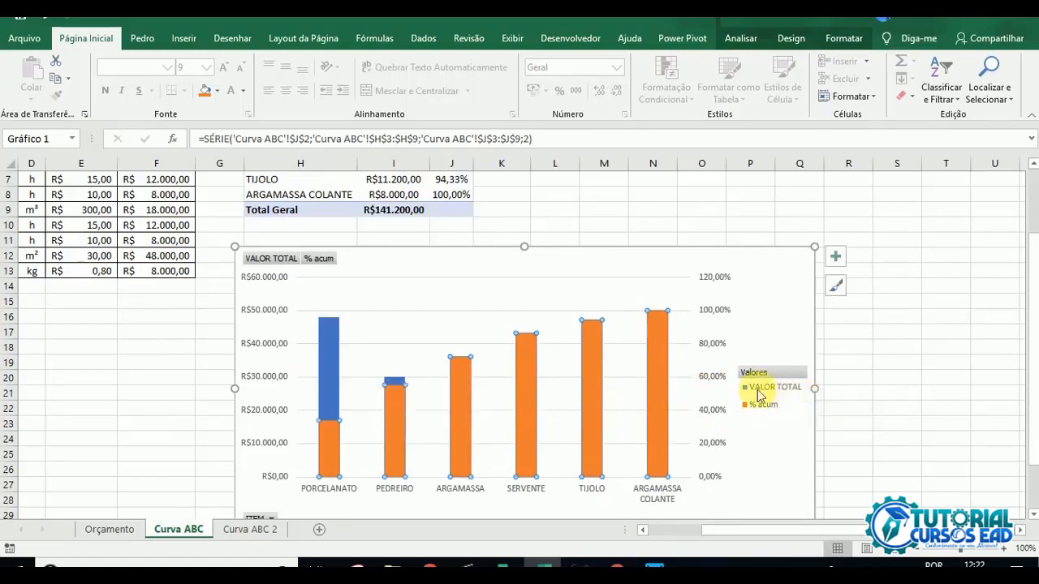
Step: Change the chart's % acum series to a Linha type on the secondary axis, keeping VALOR TOTAL as Coluna Agrupada
mouse_move(335, 365)
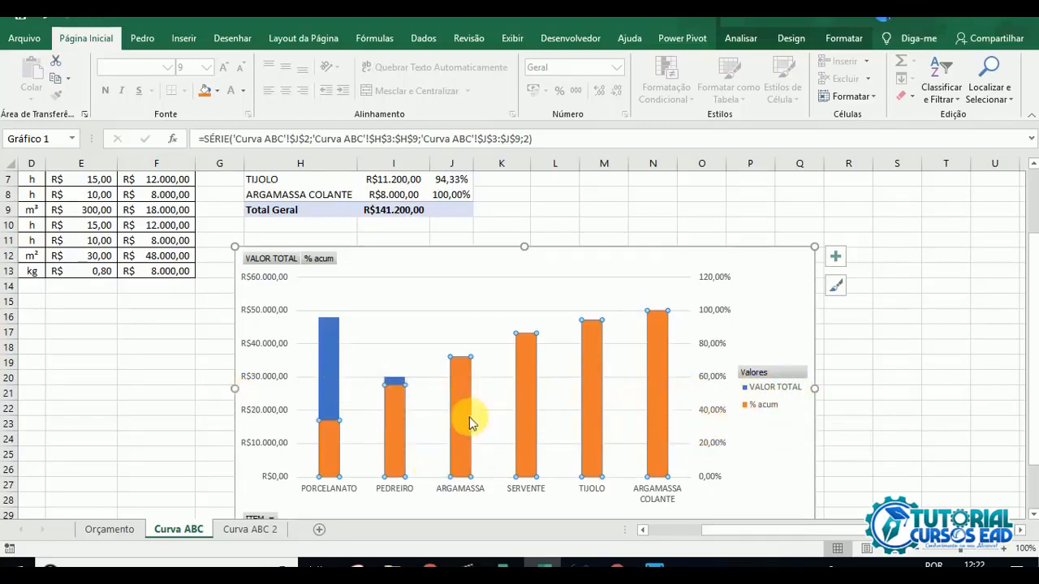
mouse_move(464, 415)
left_click(764, 435)
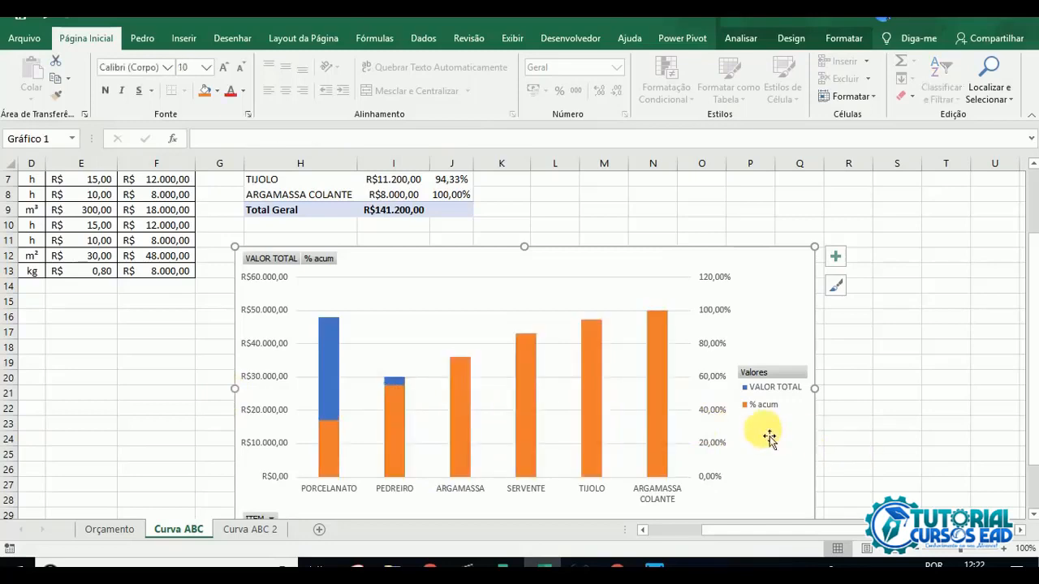
right_click(763, 435)
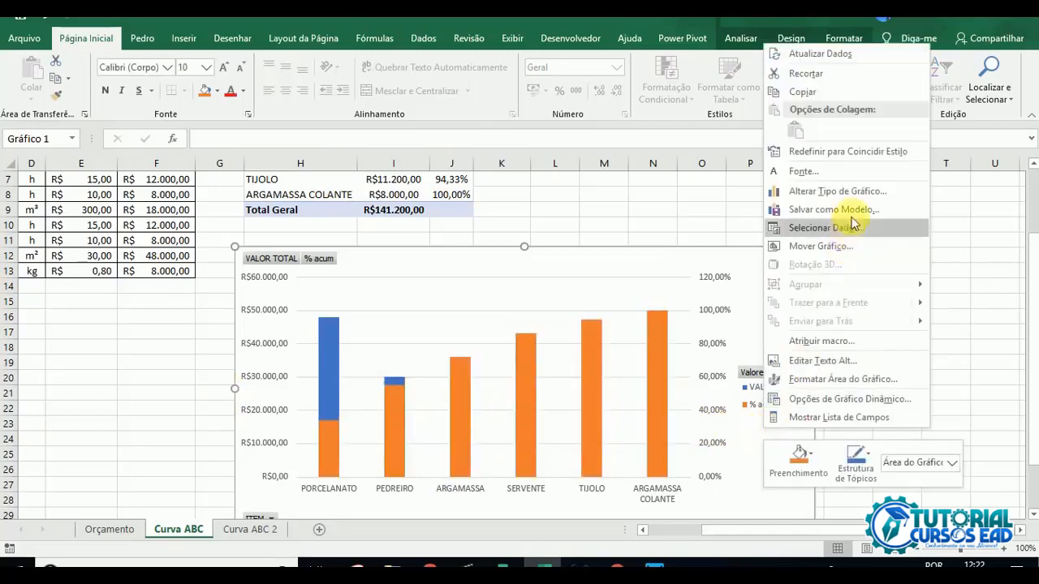
left_click(872, 191)
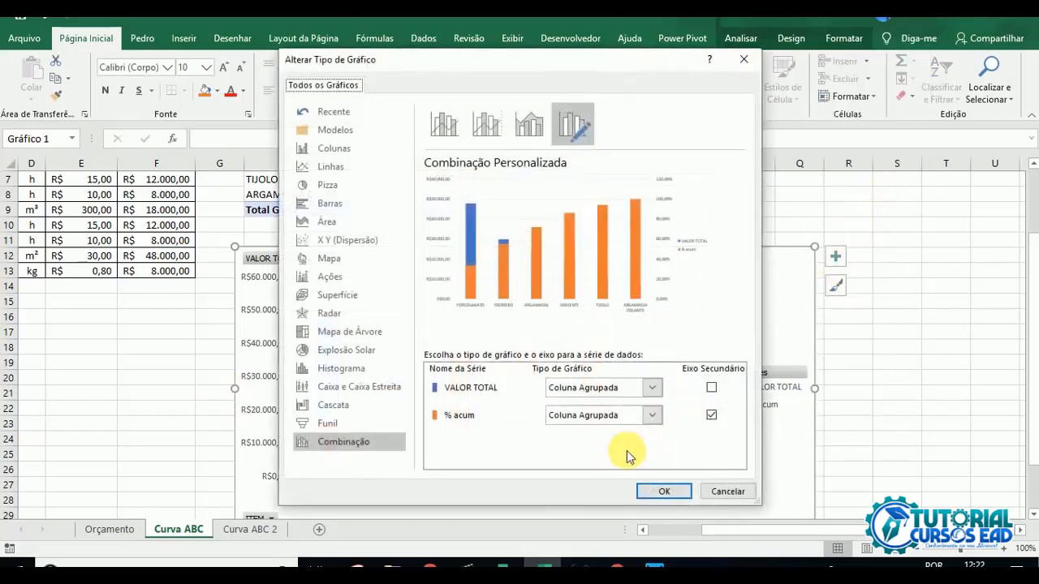
left_click(652, 417)
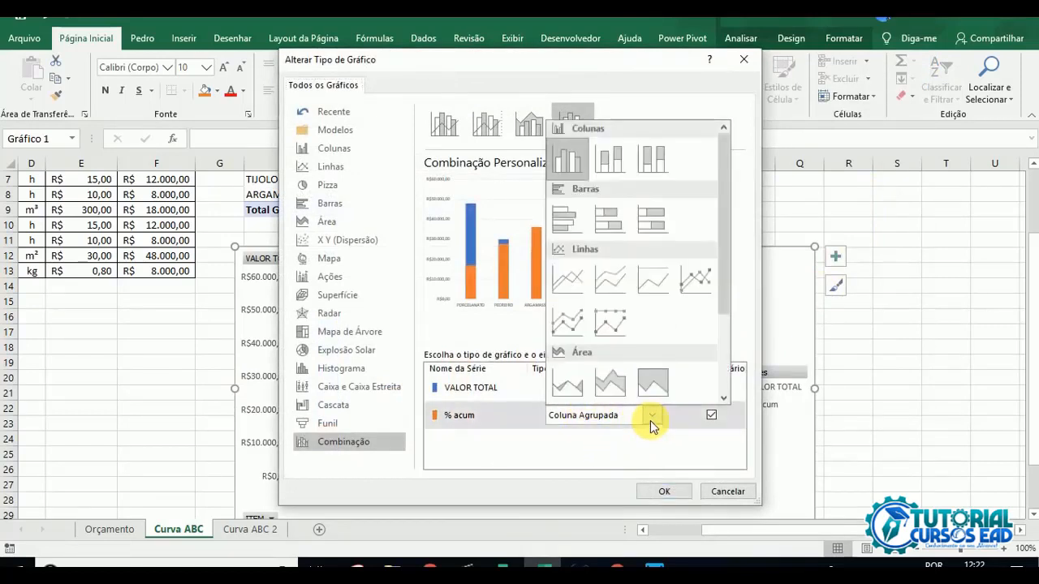
left_click(569, 281)
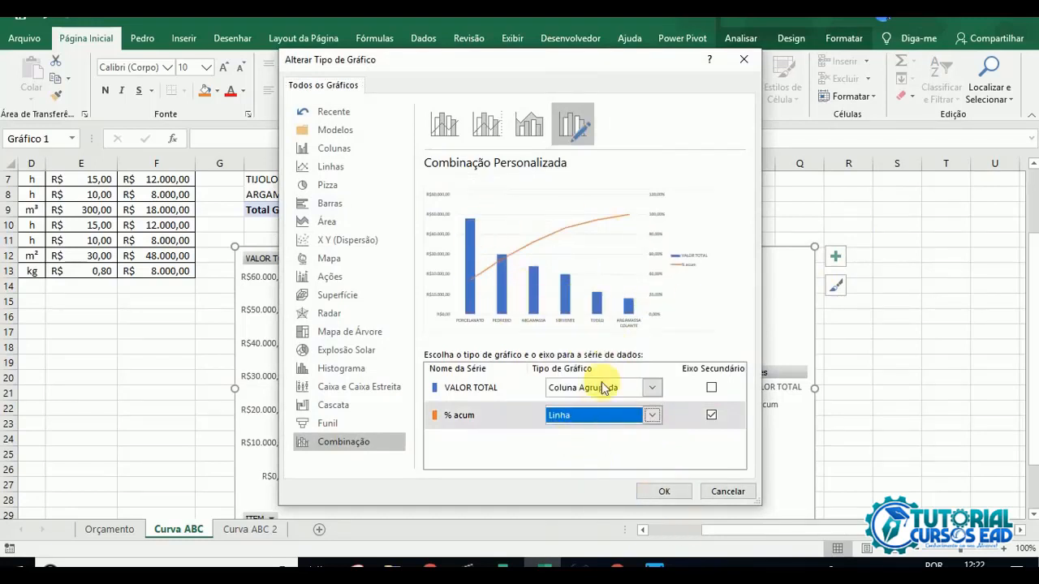
left_click(664, 492)
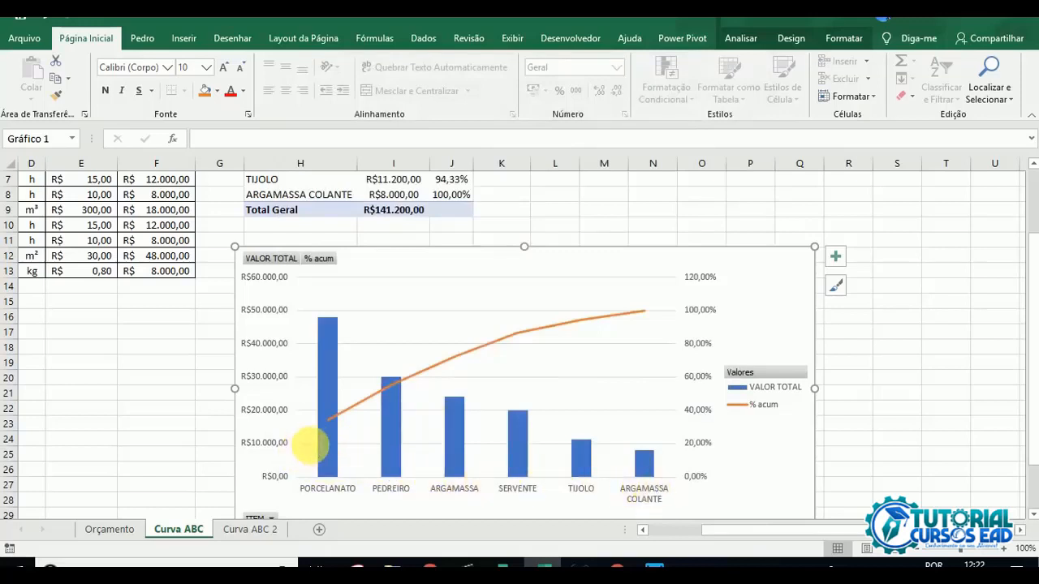
Step: Add data labels to the chart's VALOR TOTAL columns
left_click(325, 445)
right_click(325, 445)
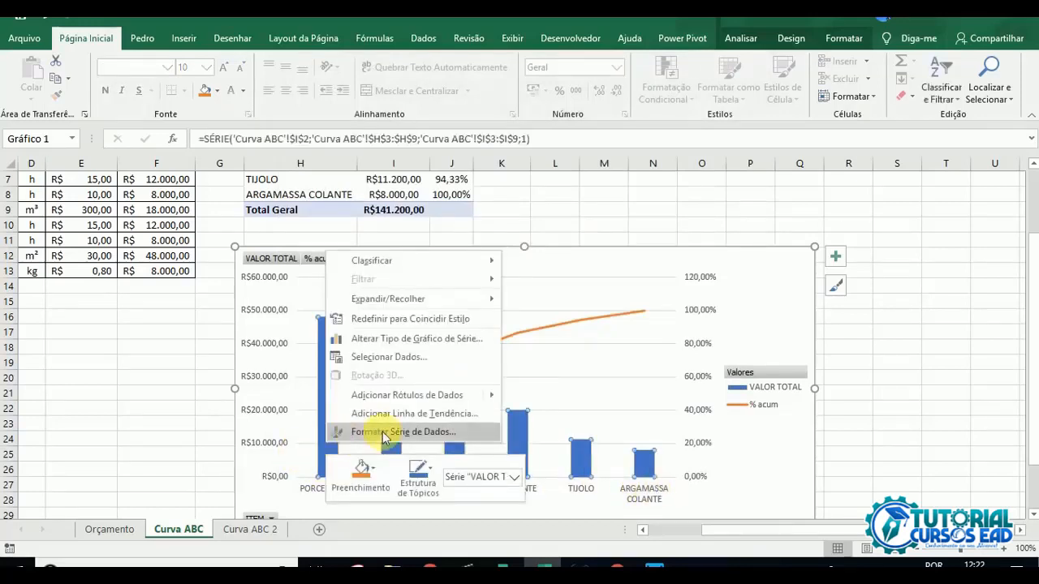
left_click(448, 394)
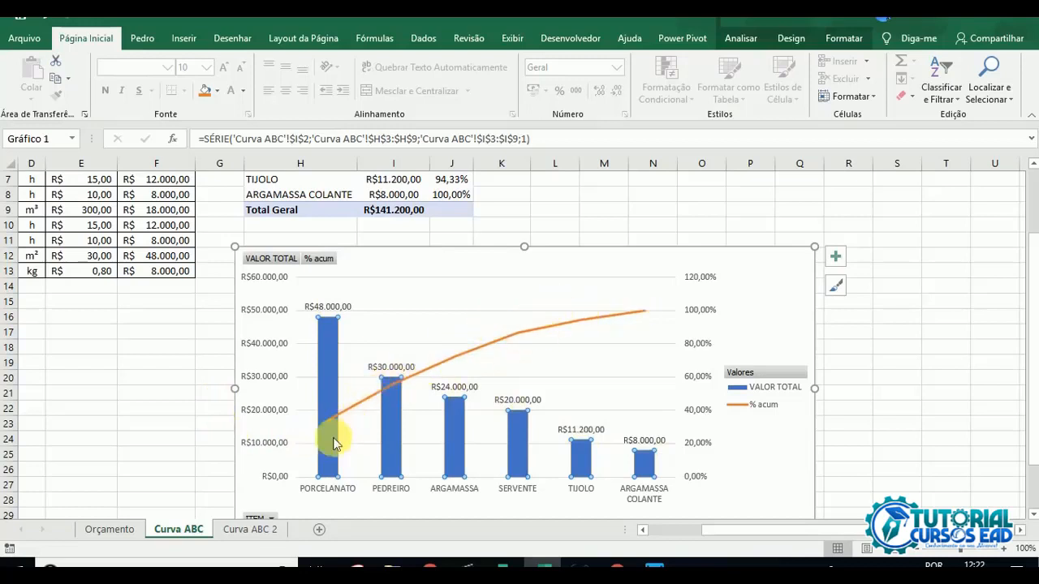
Step: Compare the chart's labelled VALOR TOTAL columns and % acum line with the pivot table's amounts and cumulative percentages
mouse_move(331, 431)
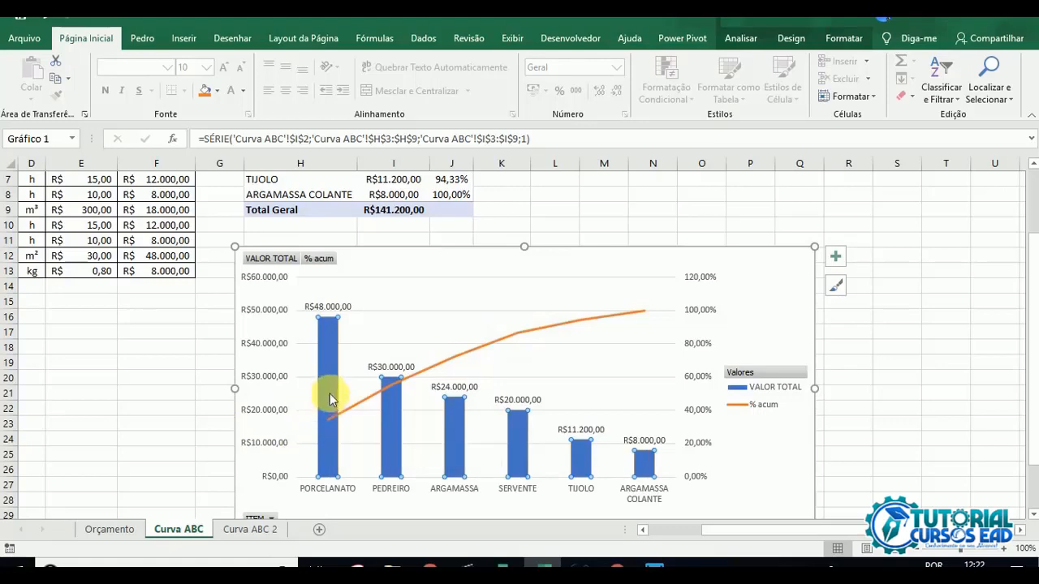
scroll(331, 398, "up", 2)
scroll(246, 309, "down", 3)
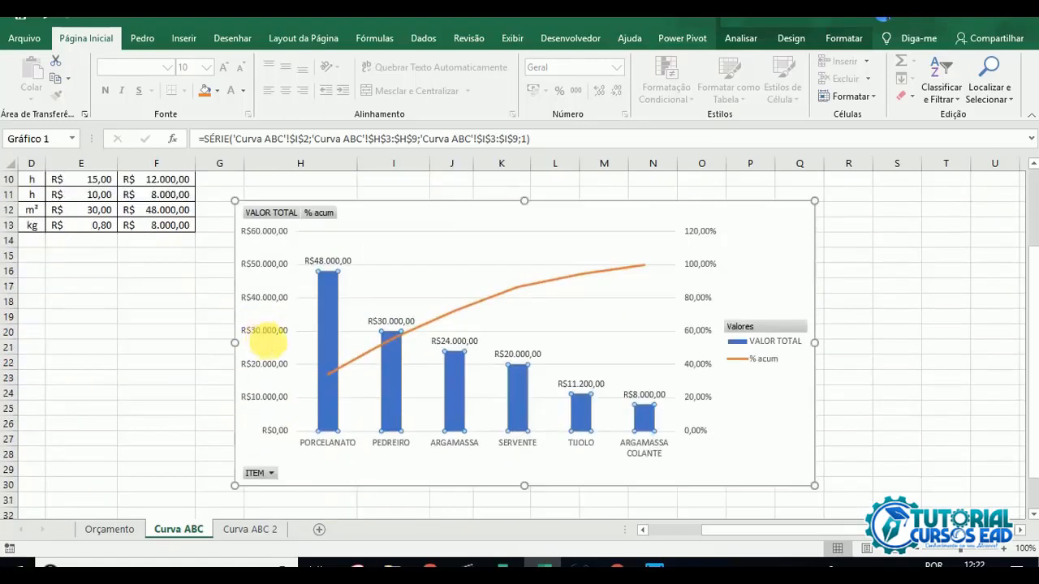
mouse_move(326, 372)
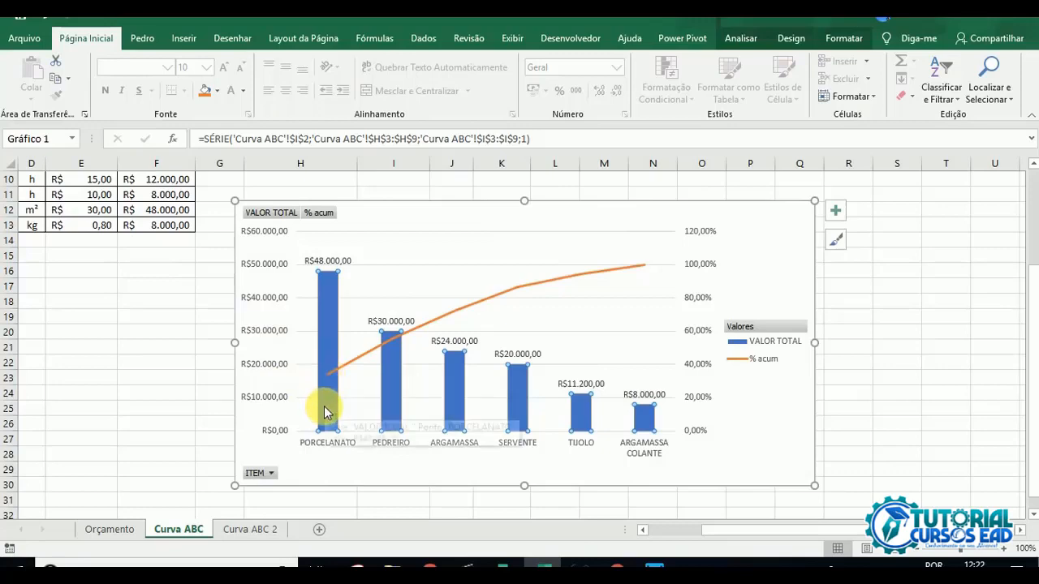
mouse_move(403, 402)
scroll(494, 248, "up", 3)
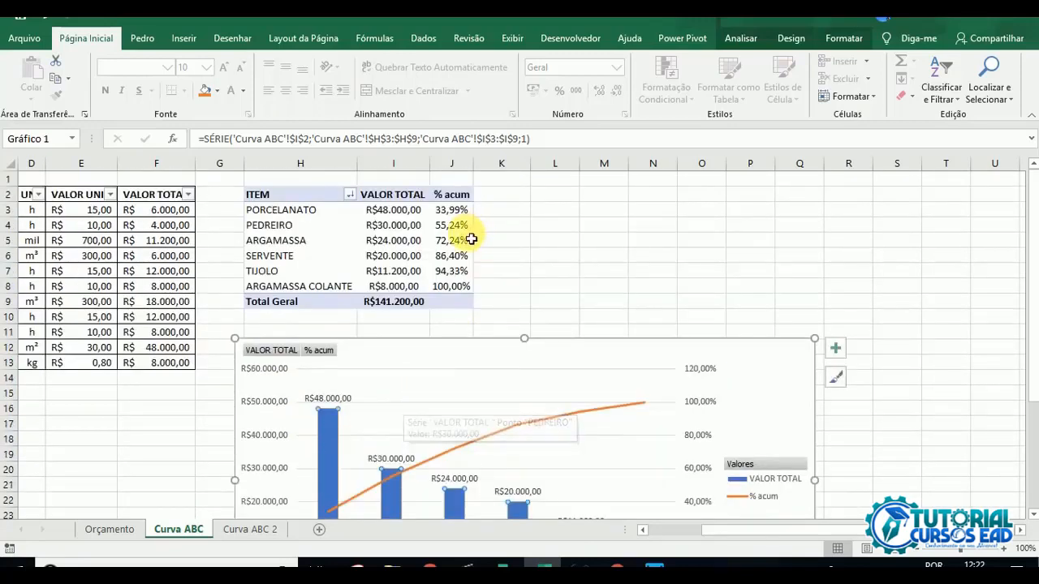
scroll(433, 349, "down", 2)
mouse_move(391, 385)
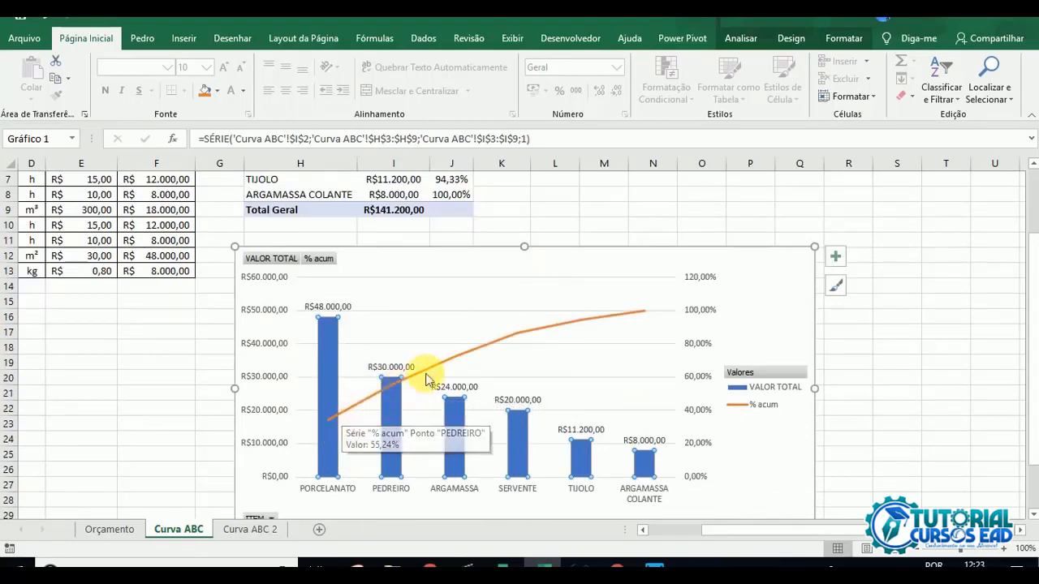
left_click(932, 362)
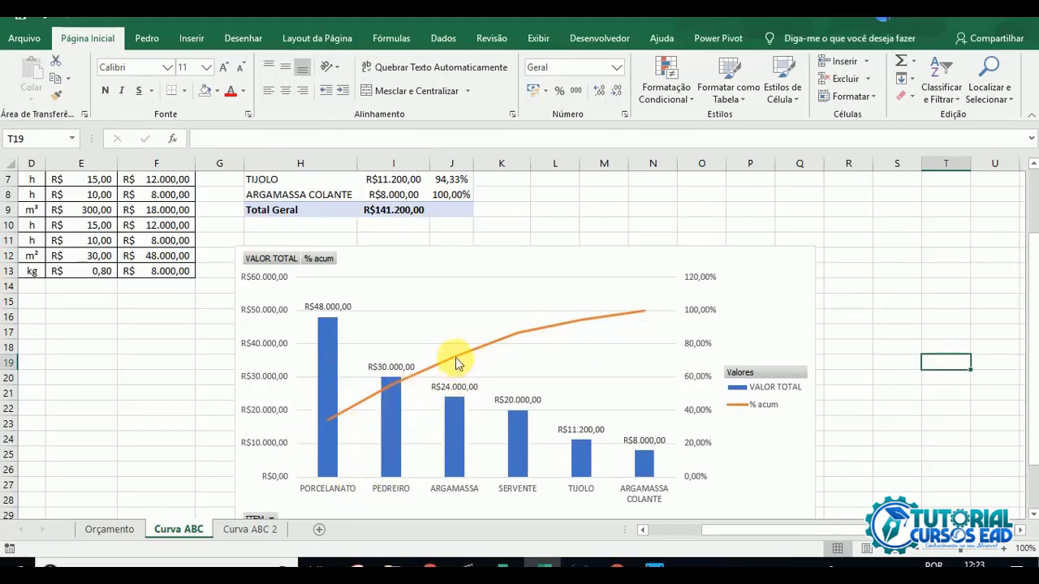
mouse_move(458, 358)
scroll(418, 349, "down", 1)
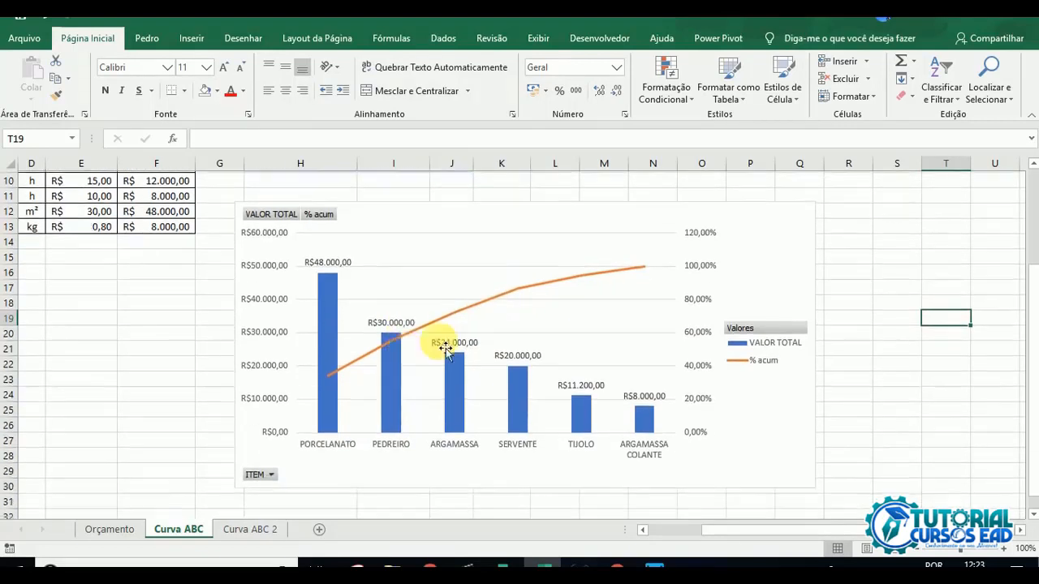
Step: Apply a quick layout to the chart with a title above the plot and the legend beside it
left_click(759, 261)
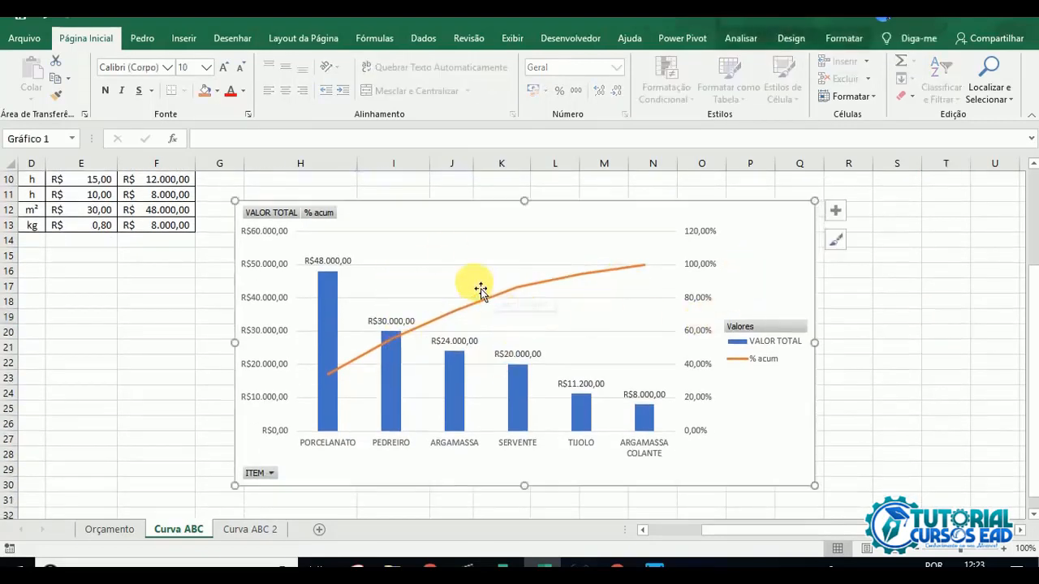
left_click(731, 36)
left_click(792, 39)
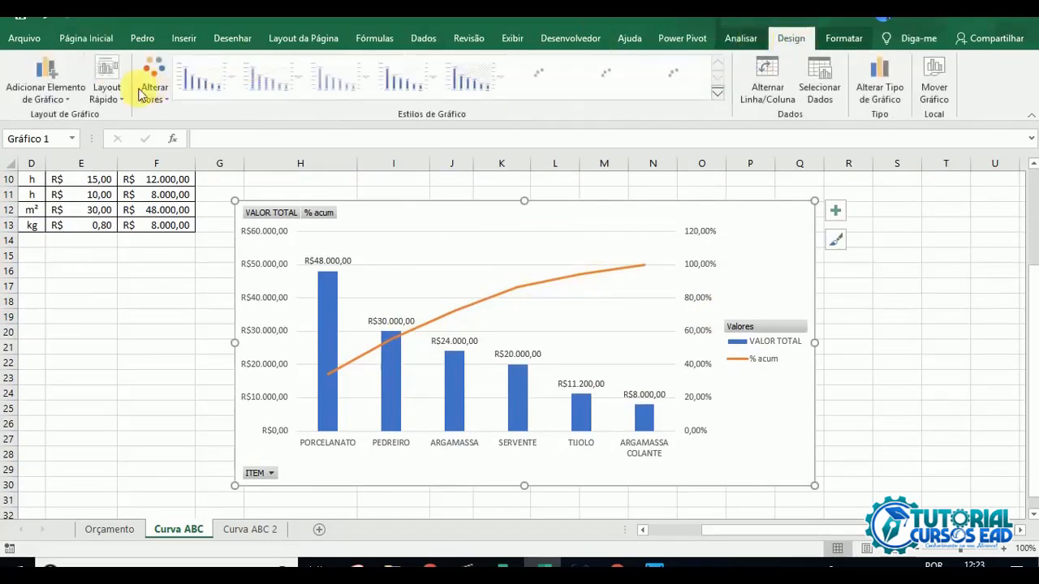
left_click(106, 89)
left_click(111, 128)
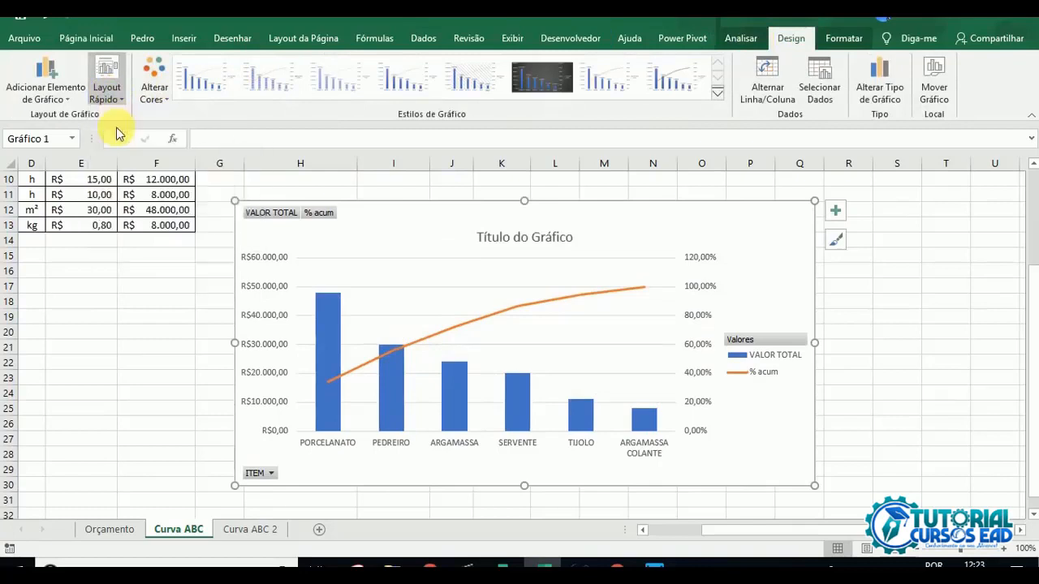
Step: Replace the chart's placeholder title with "Curva ABC" and review the chart against the pivot table
left_click(514, 237)
left_click_drag(477, 238, 563, 244)
type("Curva ABC")
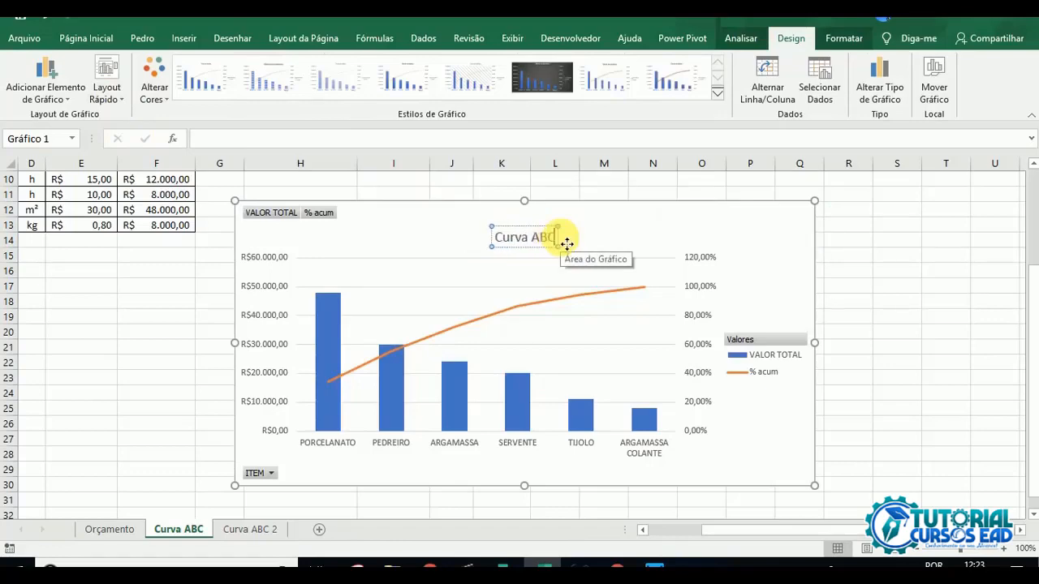
left_click(81, 379)
scroll(225, 371, "up", 3)
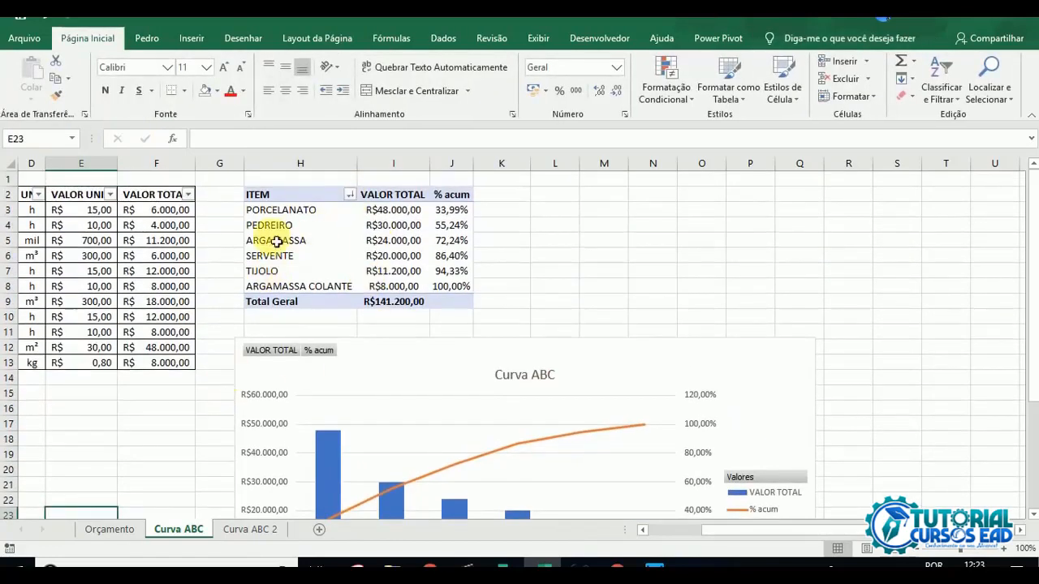
scroll(357, 317, "down", 4)
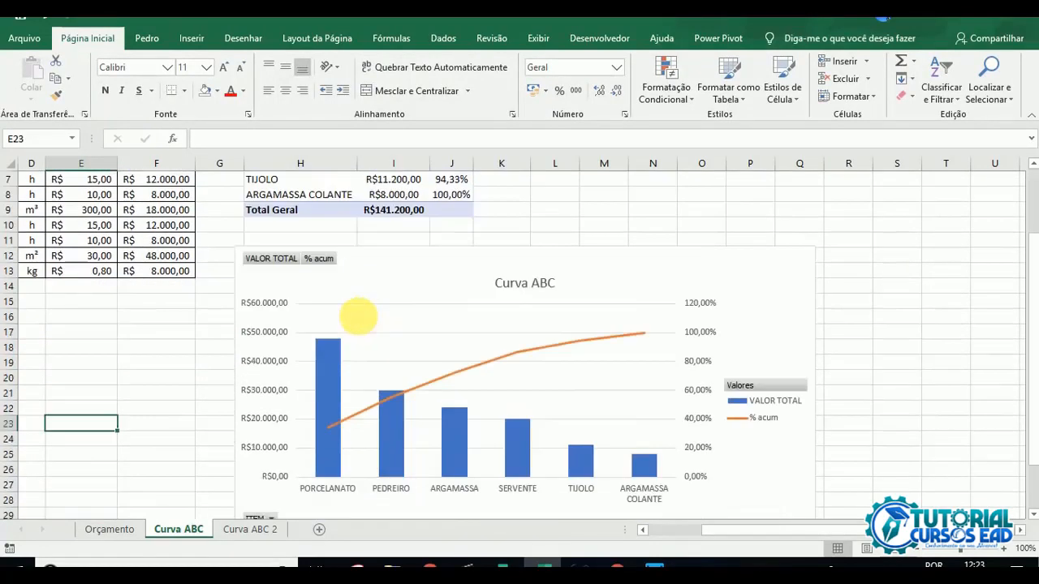